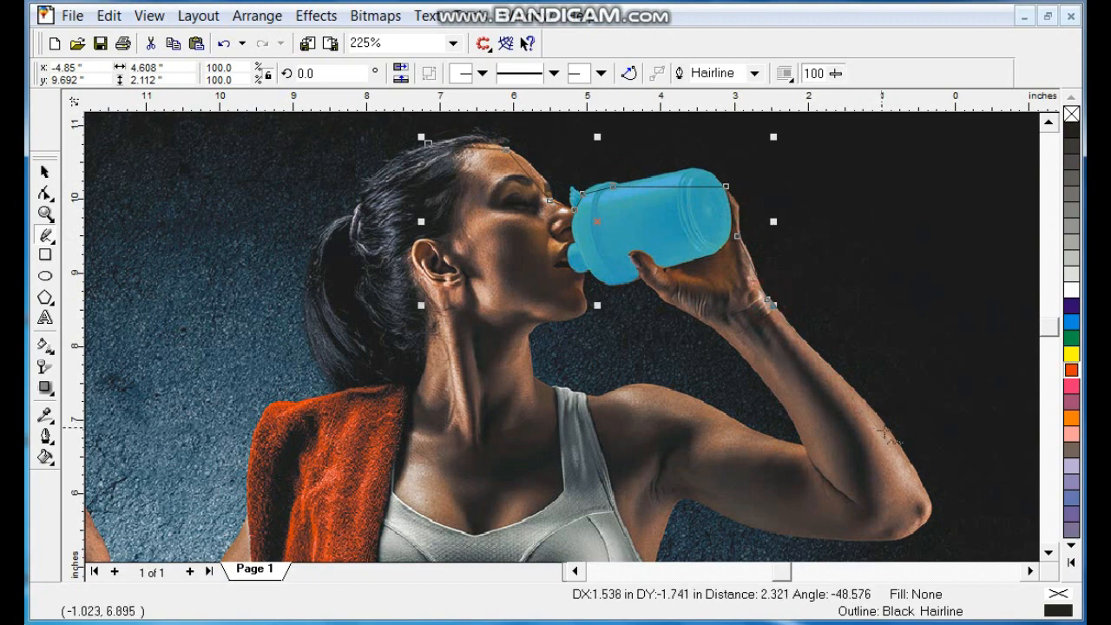
Continue the freehand outline around the woman's elbow and along the underside of her raised arm to the armpit
click(921, 526)
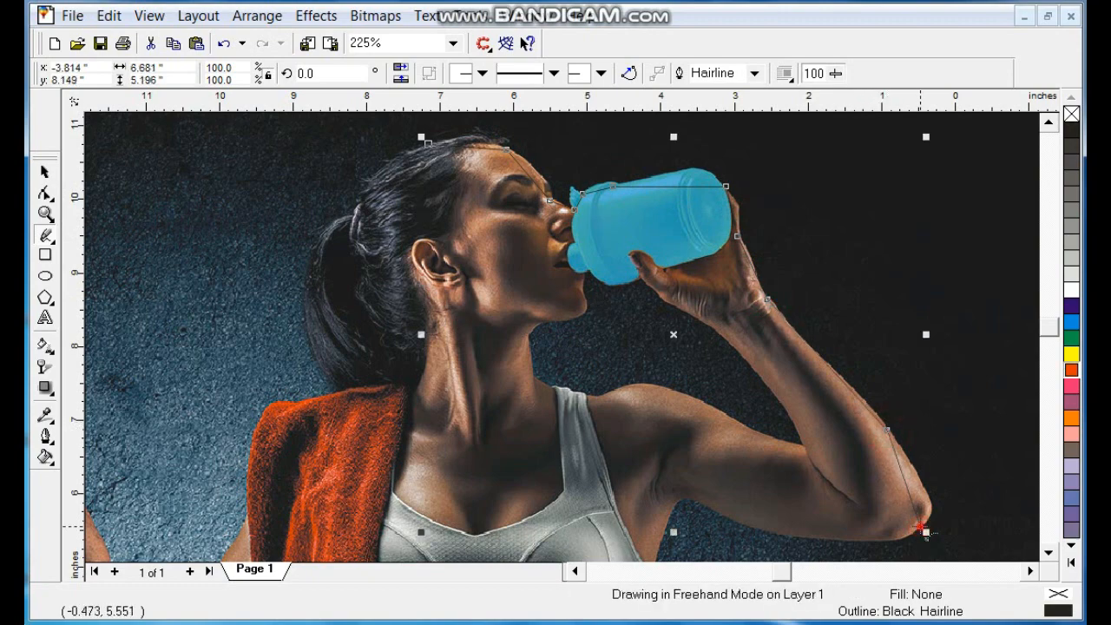
click(799, 536)
click(702, 504)
click(666, 518)
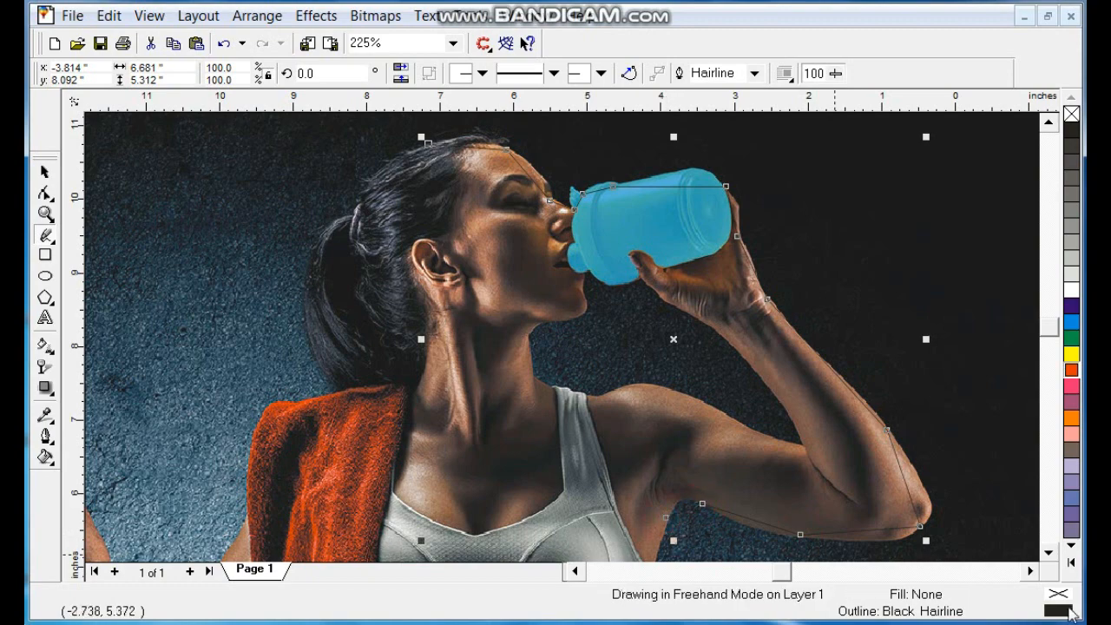
Extend the freehand outline from the armpit down the side of the sports top and along the waist
click(1049, 552)
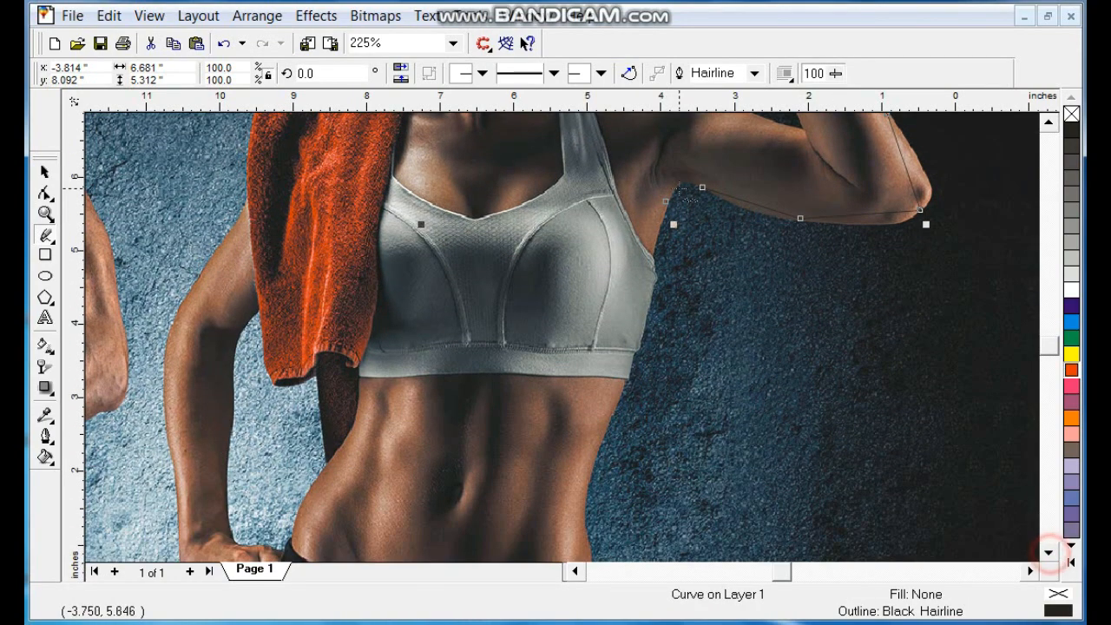
click(653, 256)
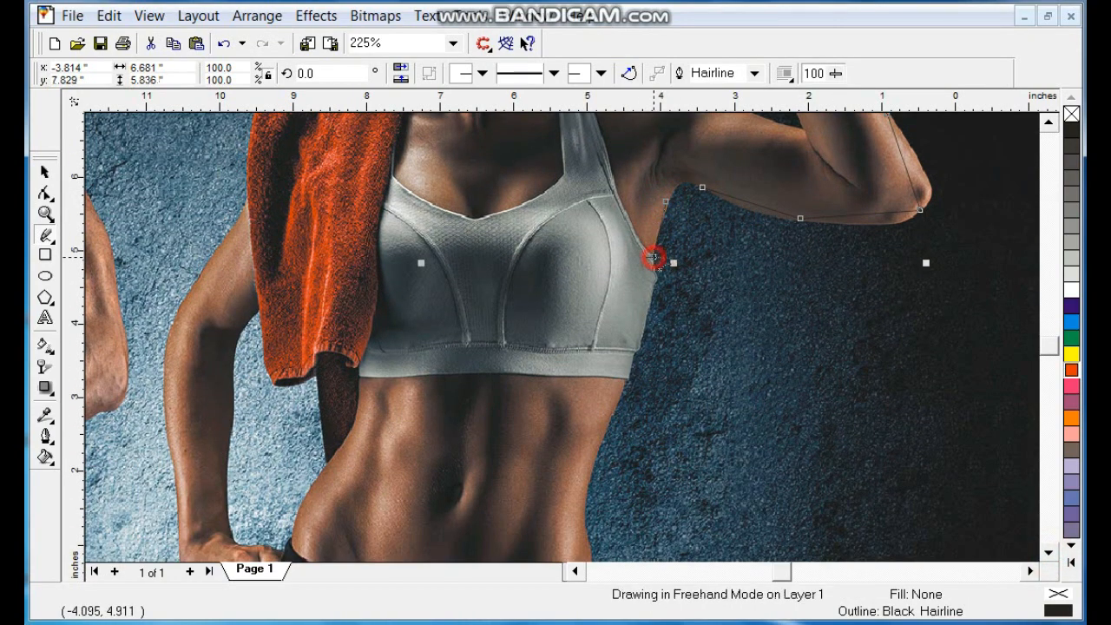
click(635, 350)
click(619, 390)
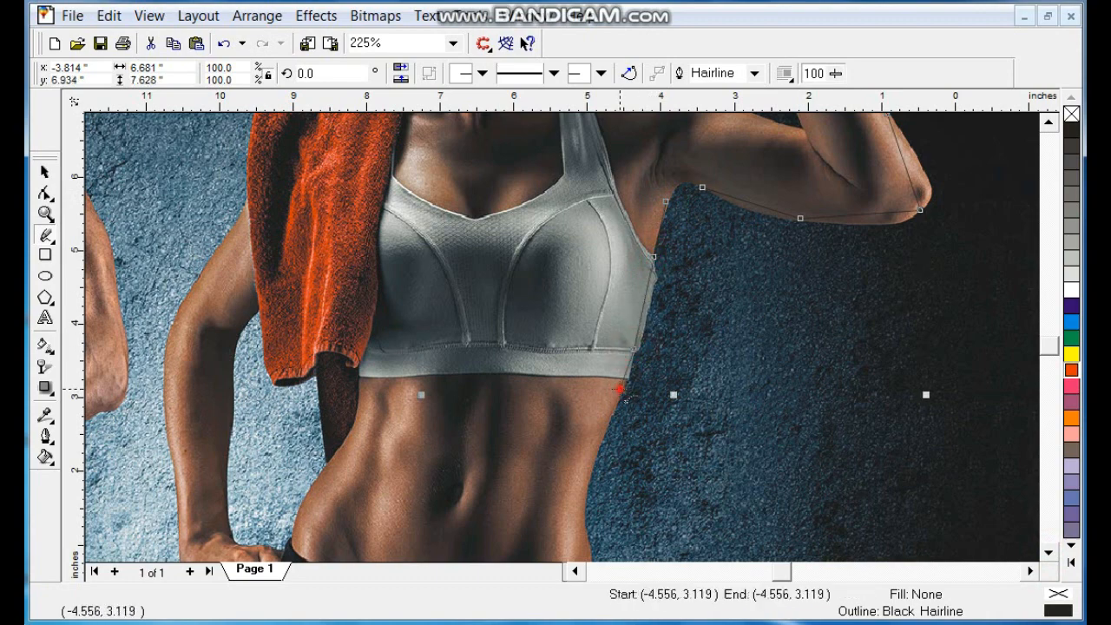
double_click(585, 496)
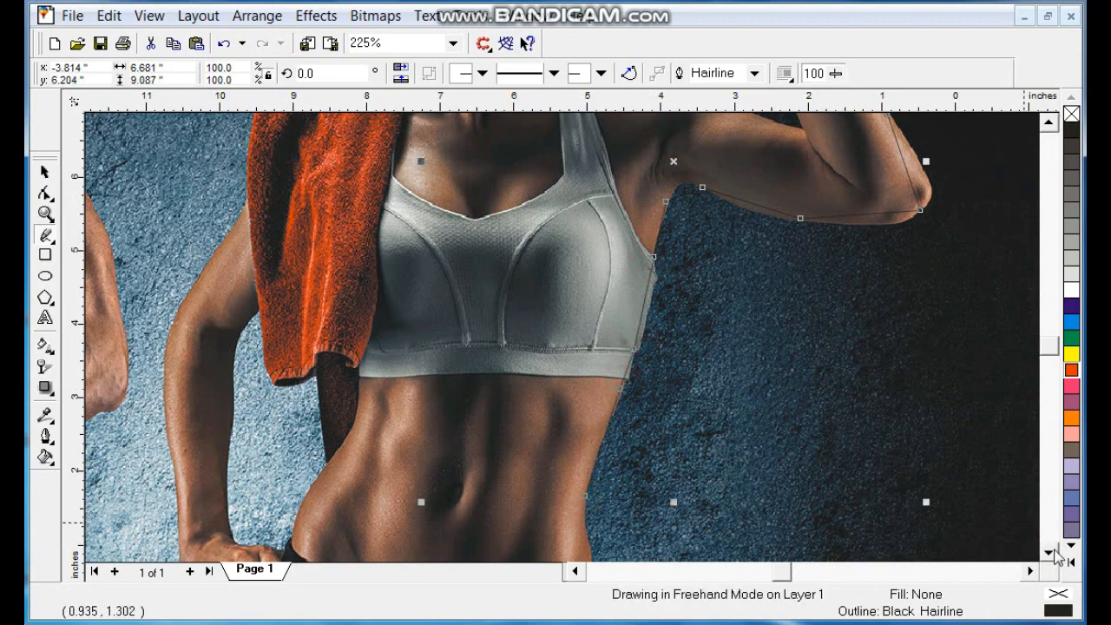
scroll(1057, 557, down, 5)
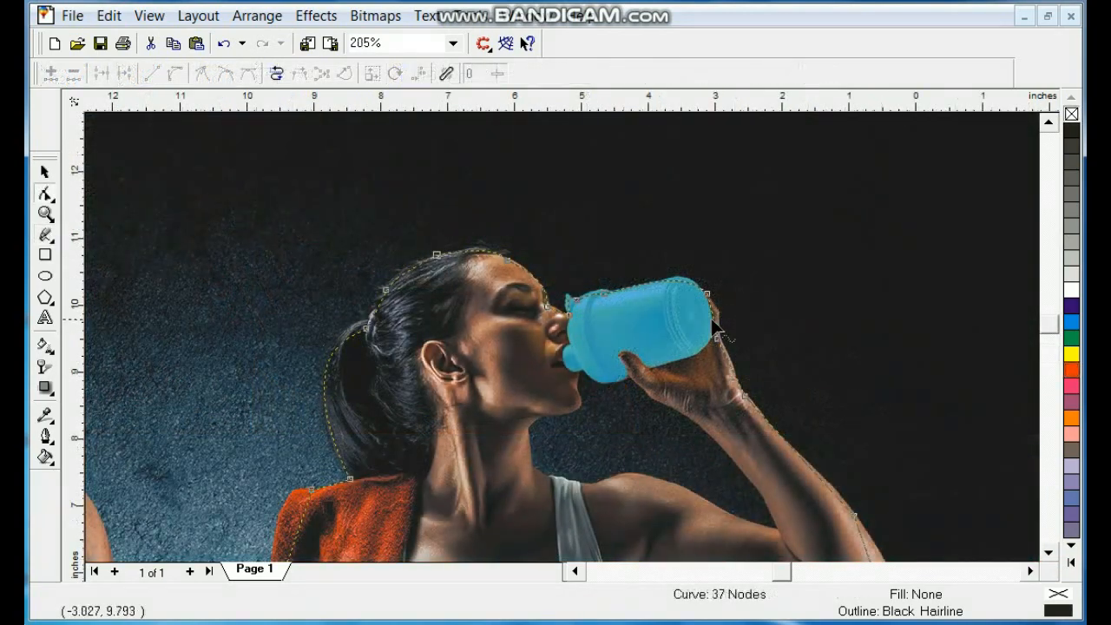
Bend the traced outline to fit the bottle's edge near the hand and the curve of the elbow
click(712, 322)
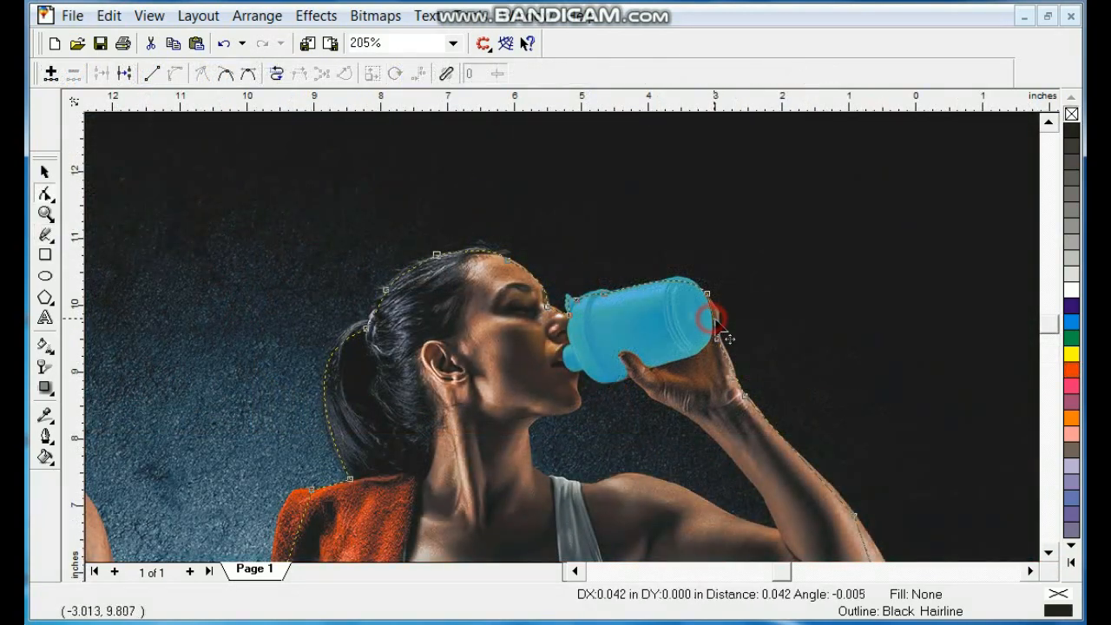
click(1049, 552)
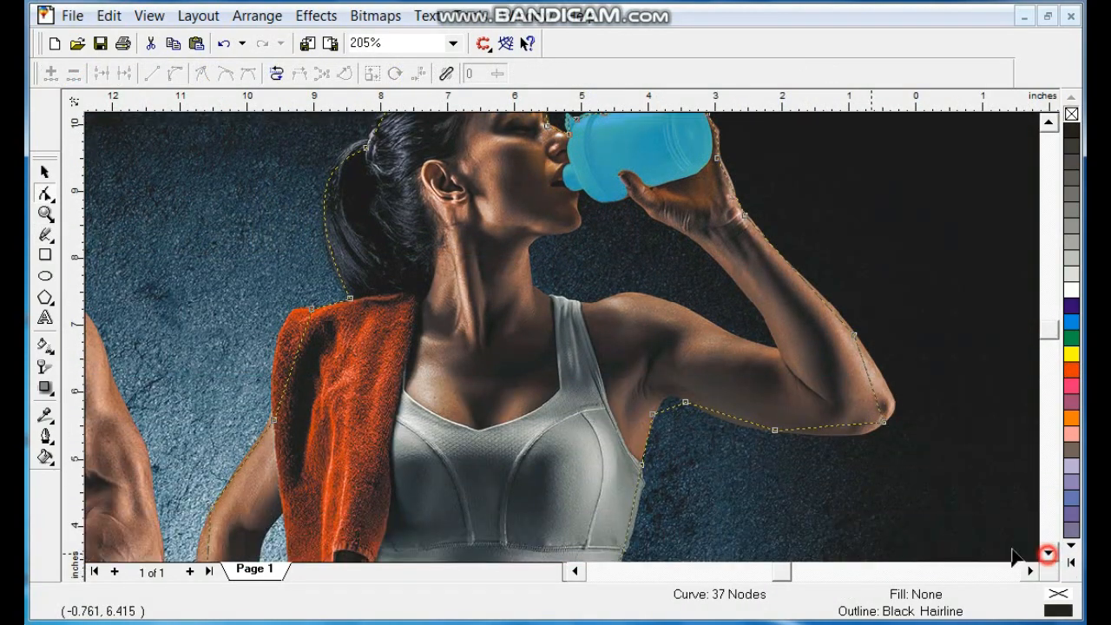
drag(877, 401, 862, 443)
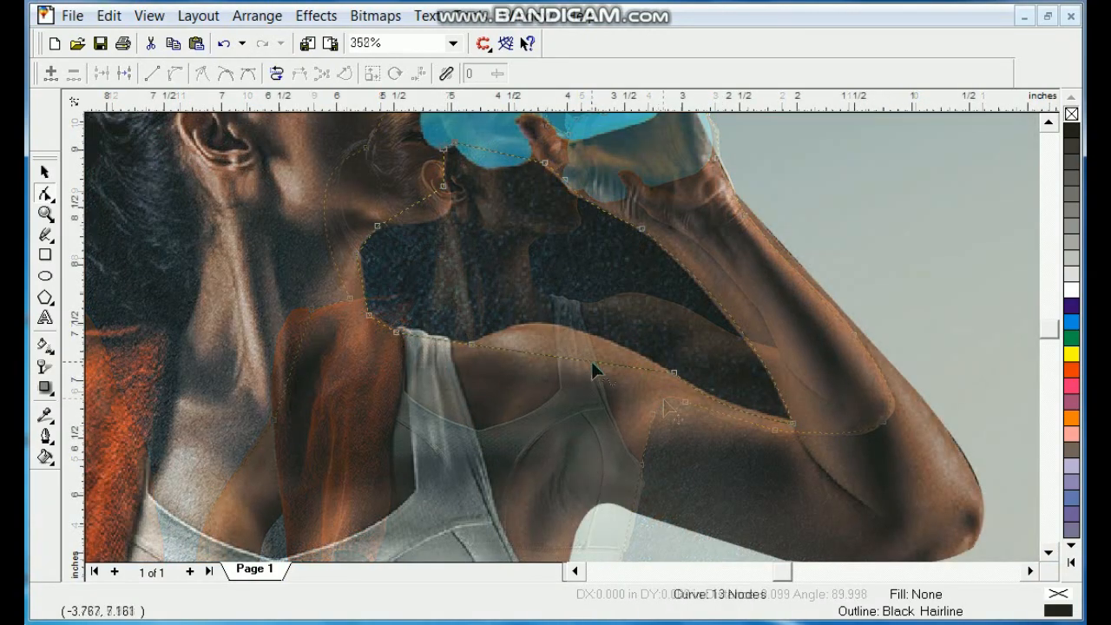
Reshape the inner curve between face and raised arm so it follows the shoulder and the jawline
drag(576, 364, 559, 331)
drag(402, 211, 440, 228)
click(377, 223)
Combine the inner gap curve with the clipped figure to cut out the background between the face and raised arm
click(45, 173)
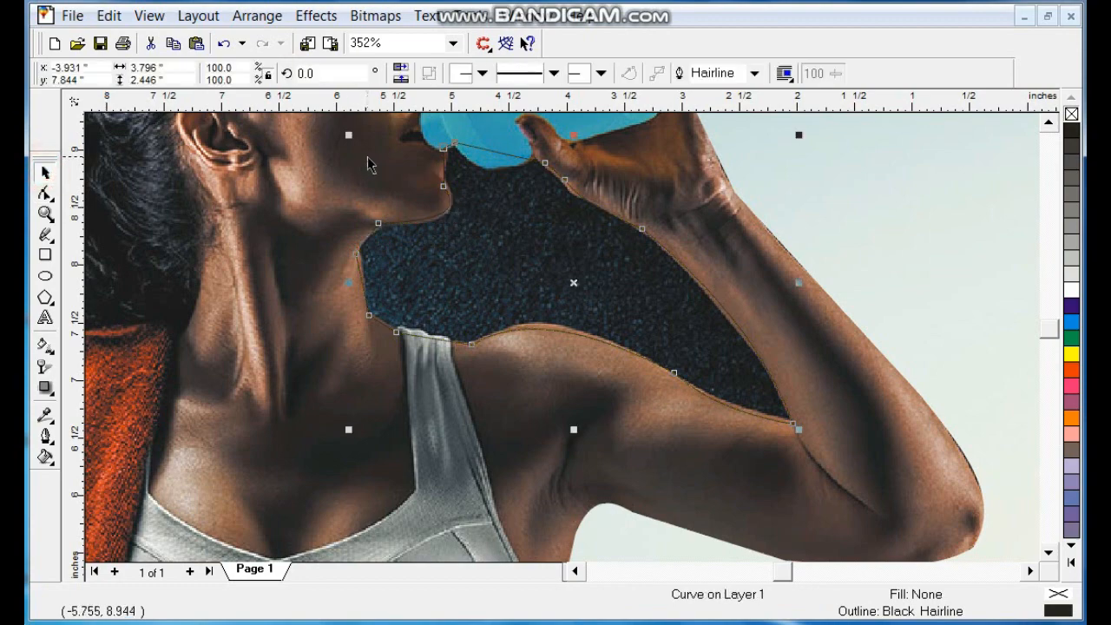
shift+click(391, 156)
click(460, 77)
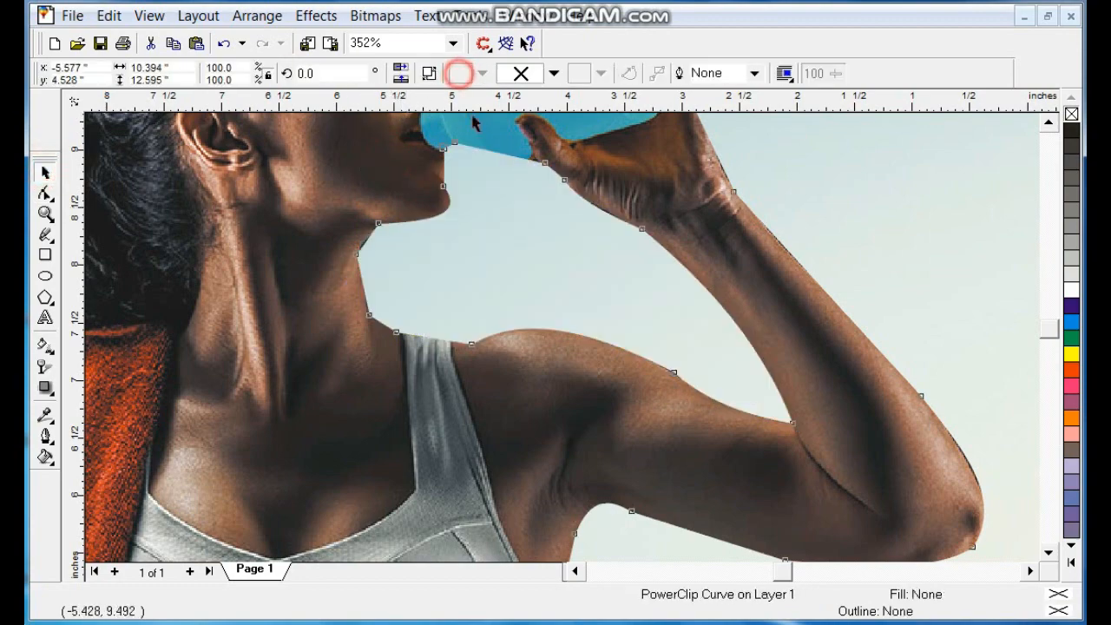
scroll(536, 227, down, 6)
click(310, 292)
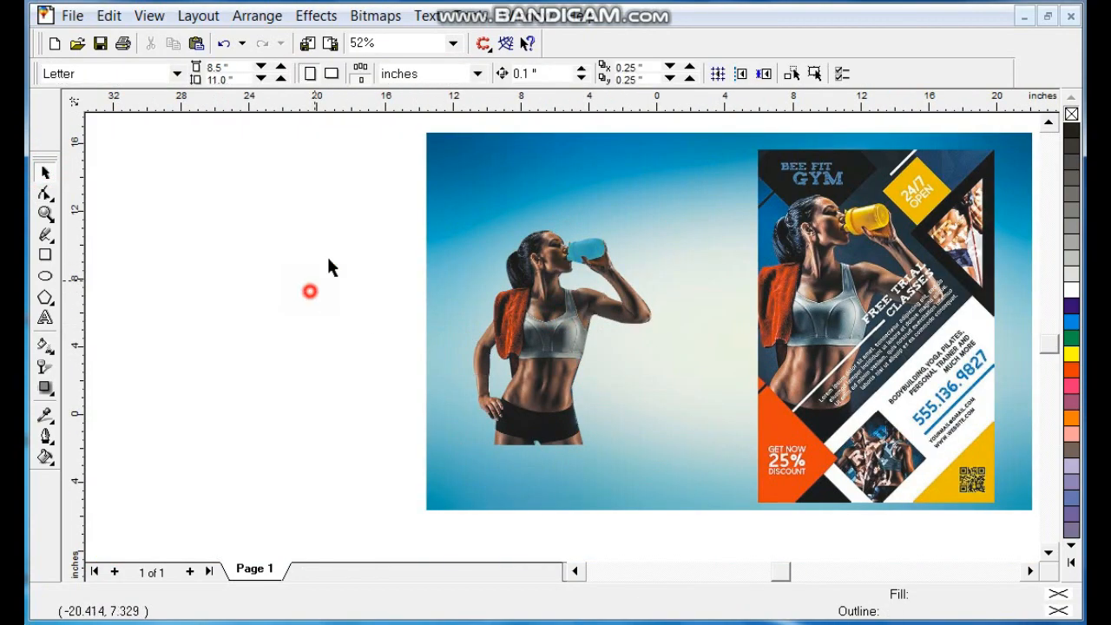
Move the cut-out woman off the blue gradient background to the empty area beside it
drag(610, 283, 1049, 533)
key(shift+F2)
key(Escape)
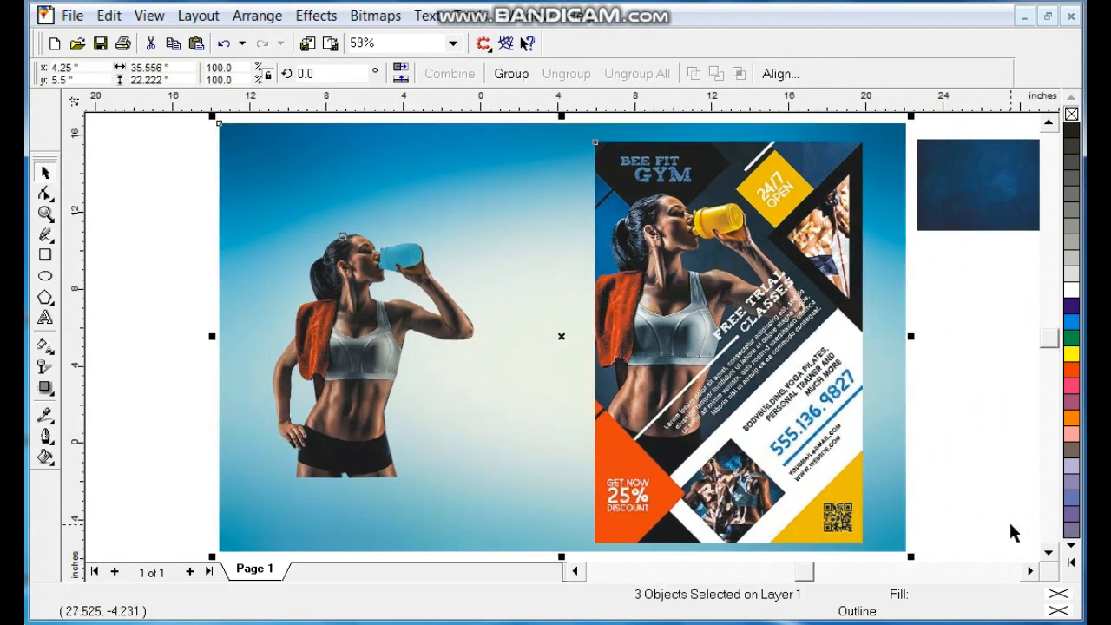
click(349, 328)
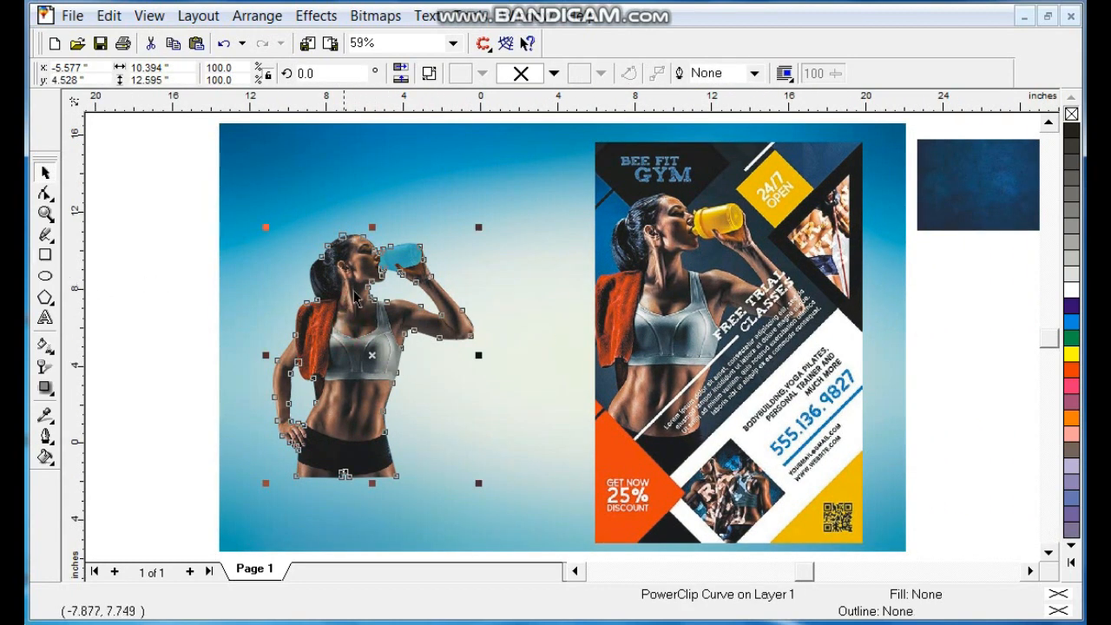
drag(404, 304, 189, 300)
click(165, 192)
Draw a rectangle about 15.4 by 20.7 inches beside the reference flyer and fill it with 40% Black
click(45, 255)
mouse_move(273, 150)
mouse_down()
mouse_move(417, 385)
mouse_move(551, 504)
mouse_move(578, 540)
mouse_move(569, 545)
mouse_up()
drag(421, 139, 421, 139)
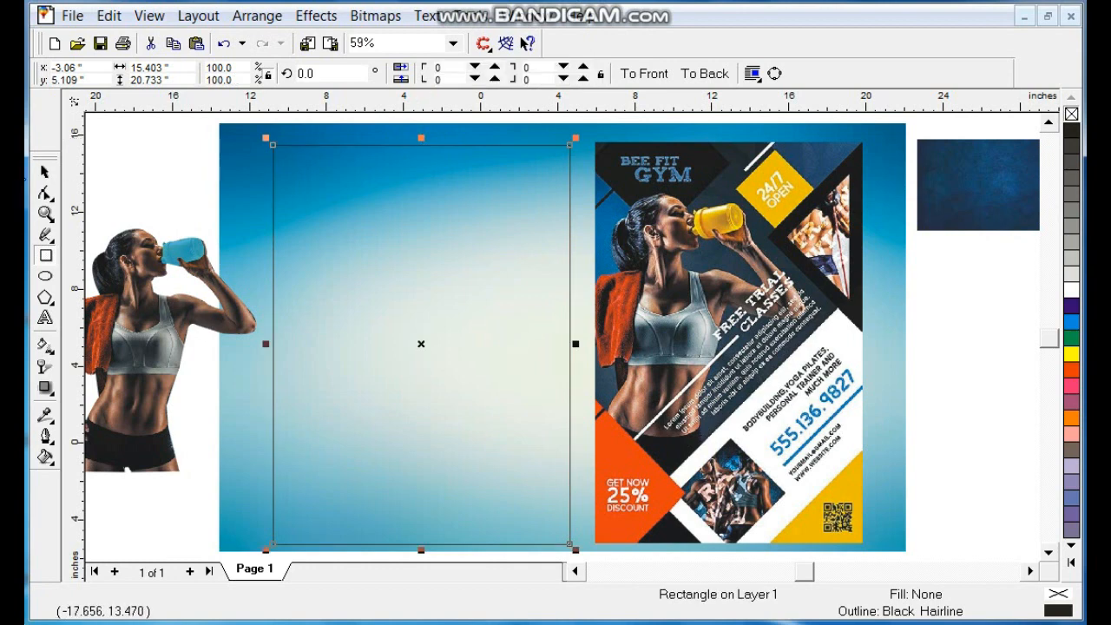
click(41, 166)
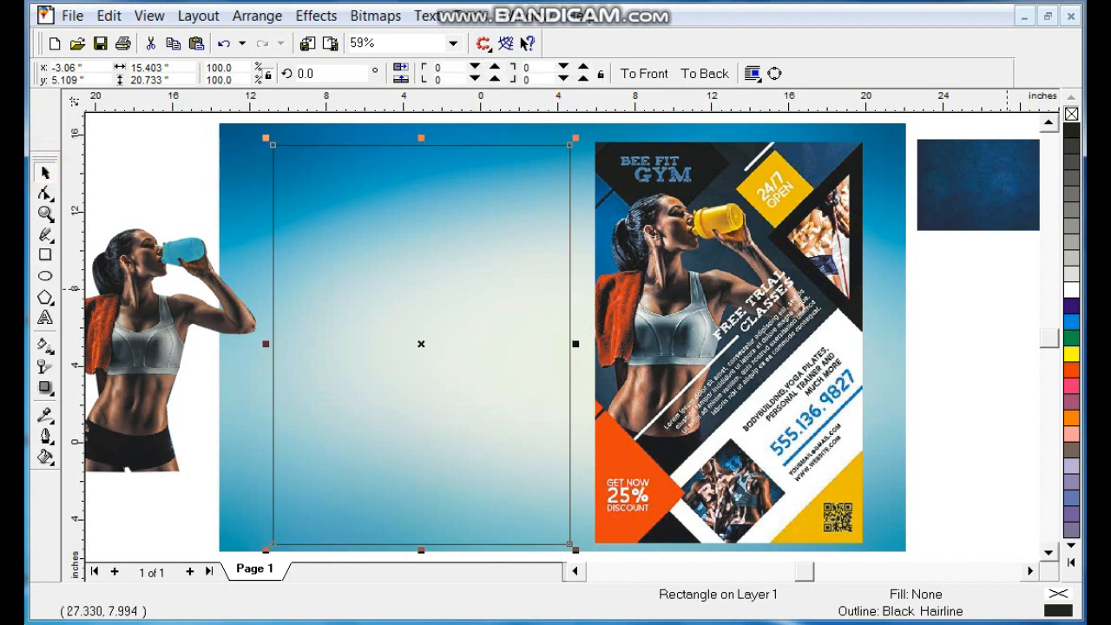
click(1072, 227)
click(982, 290)
Place the dark blue texture bitmap over the grey rectangle, rotated 90 degrees and enlarged to about 16.1 by 21.4 inches
click(988, 197)
drag(994, 231, 410, 260)
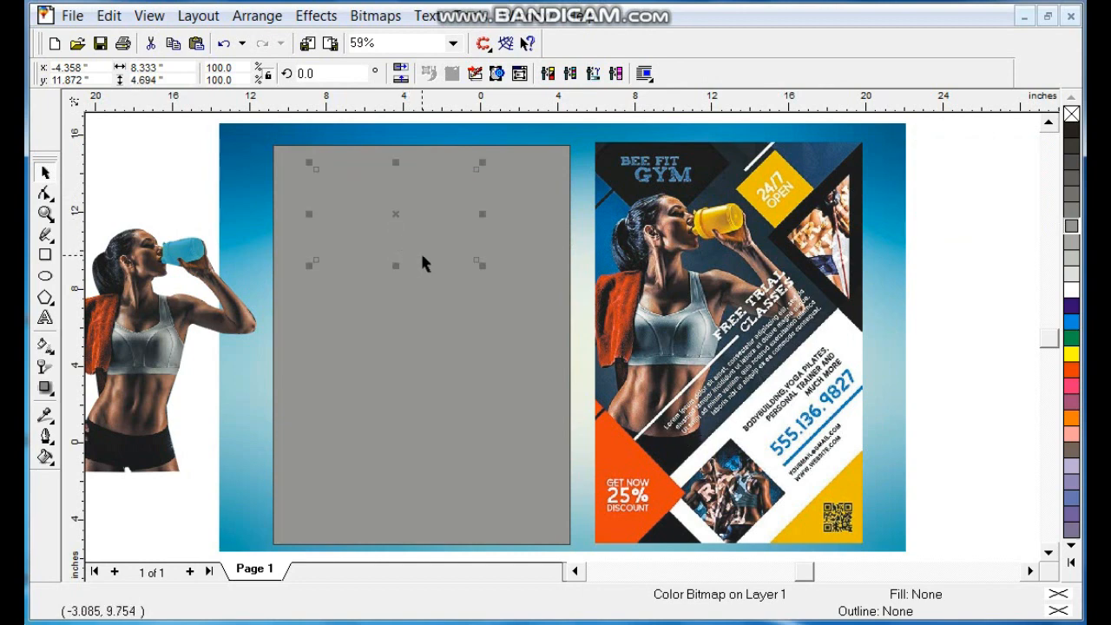
drag(489, 263, 434, 152)
drag(386, 315, 345, 382)
drag(456, 451, 498, 533)
drag(502, 326, 579, 327)
drag(542, 361, 544, 369)
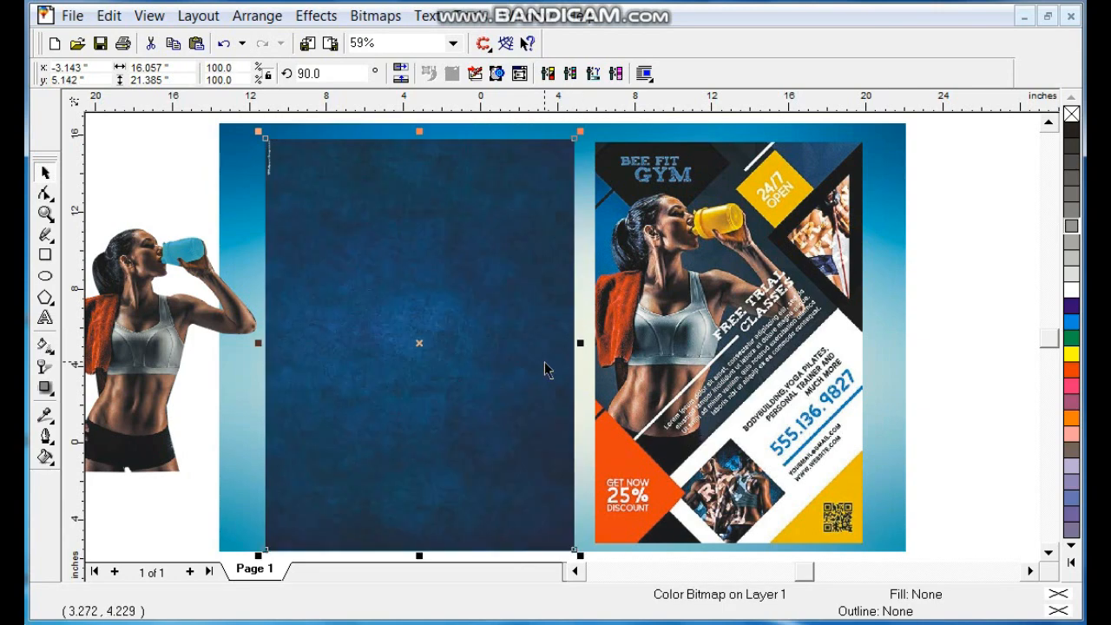
PowerClip the blue texture bitmap inside the grey rectangle
click(316, 15)
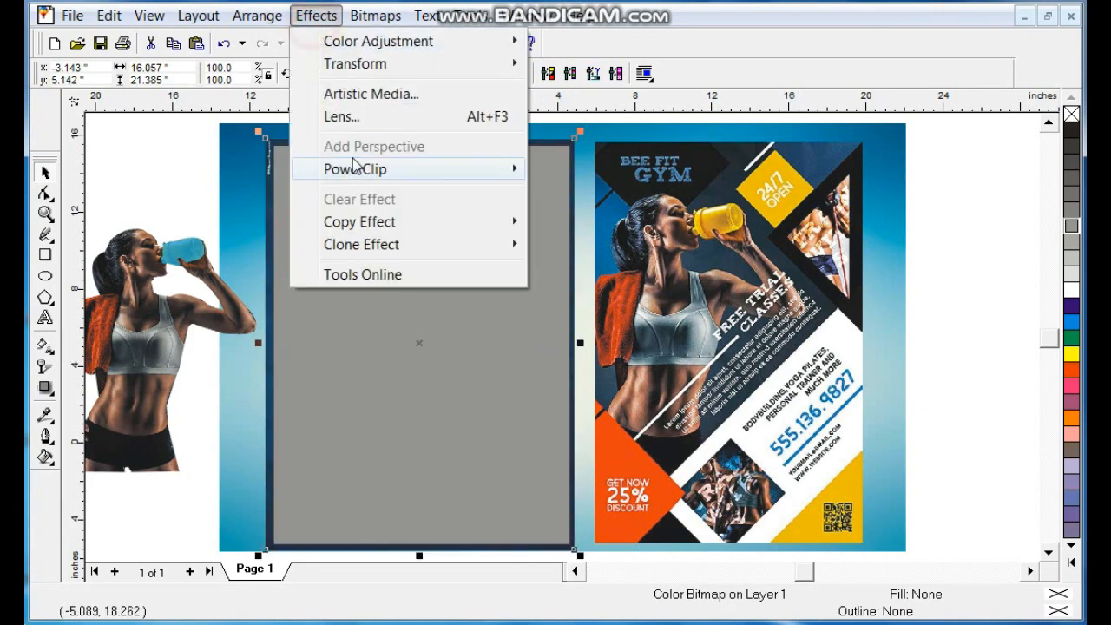
mouse_move(355, 166)
click(608, 167)
click(495, 183)
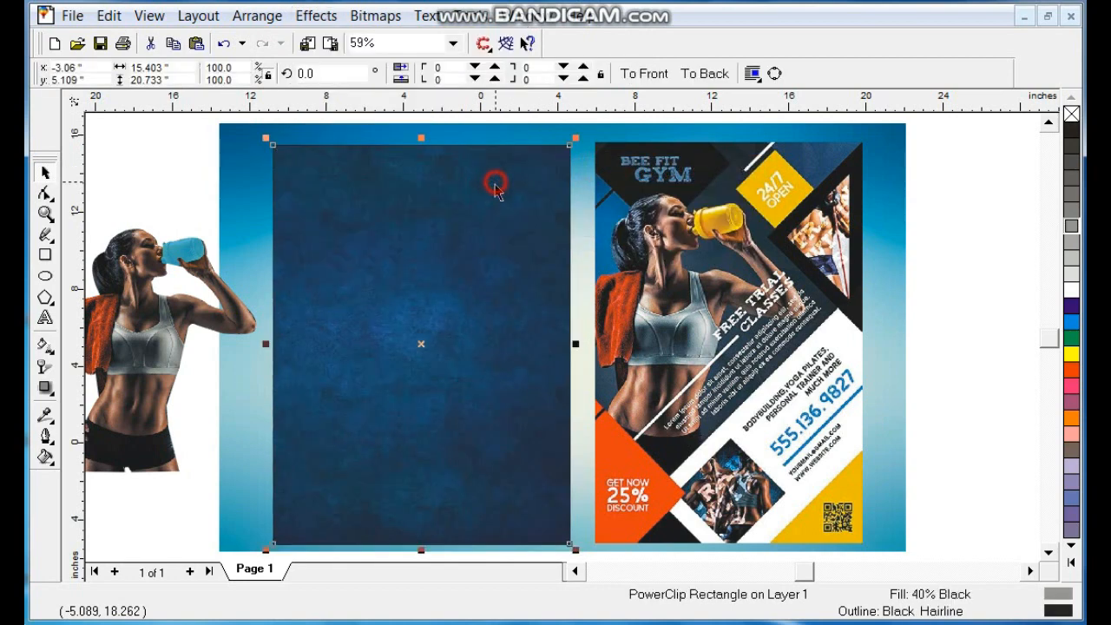
click(198, 158)
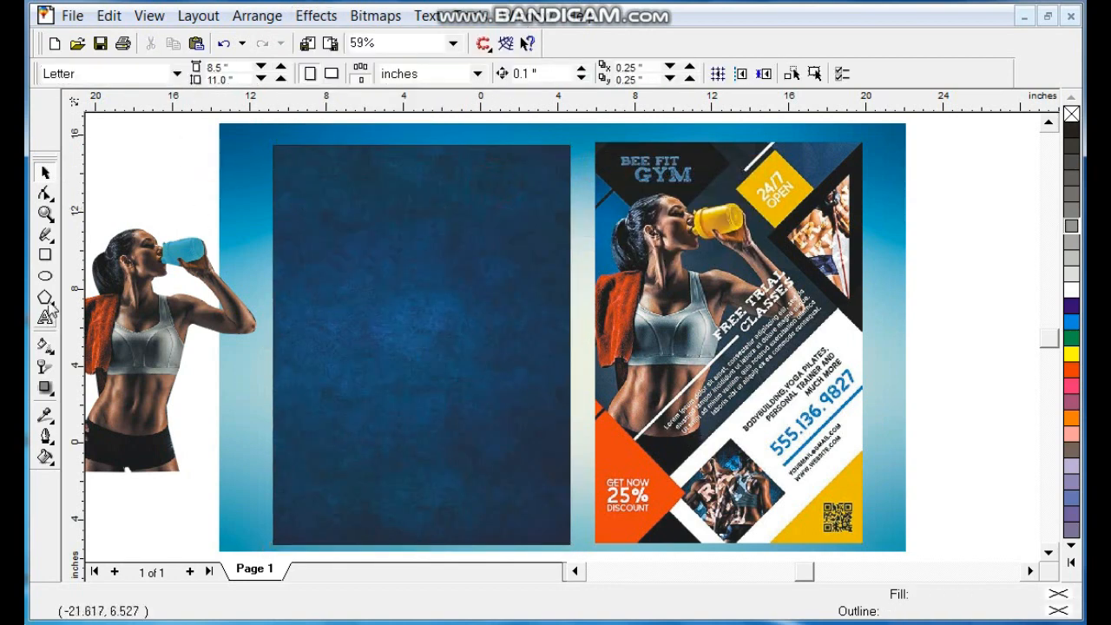
Draw a red square about 4.84 inches wide in the middle of the flyer background and rotate it 45 degrees
click(45, 255)
drag(360, 300, 453, 395)
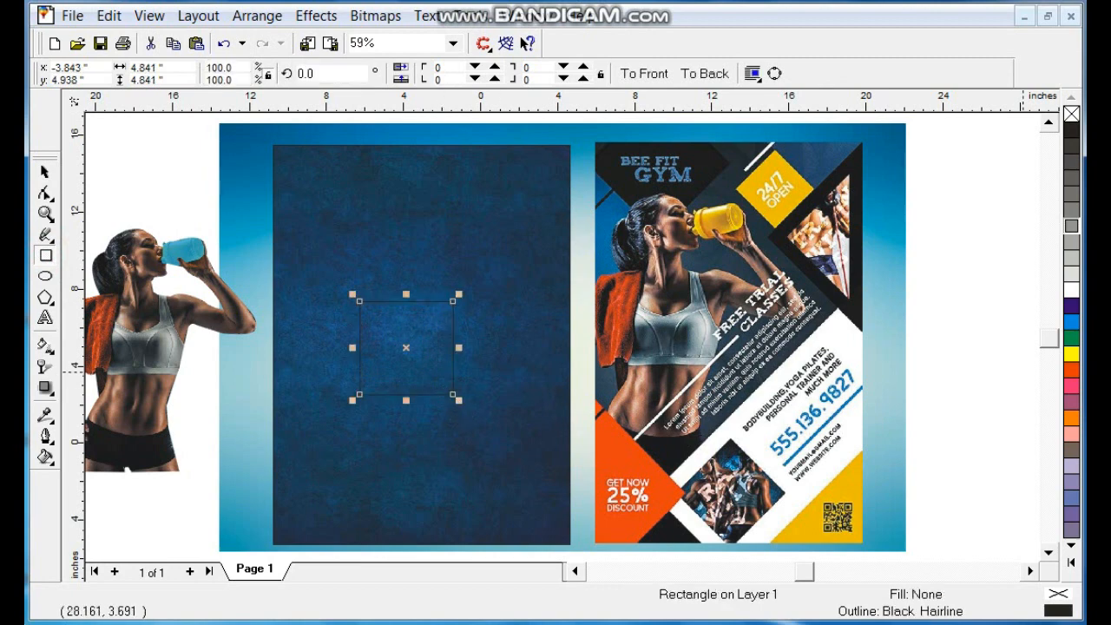
click(1072, 370)
click(317, 74)
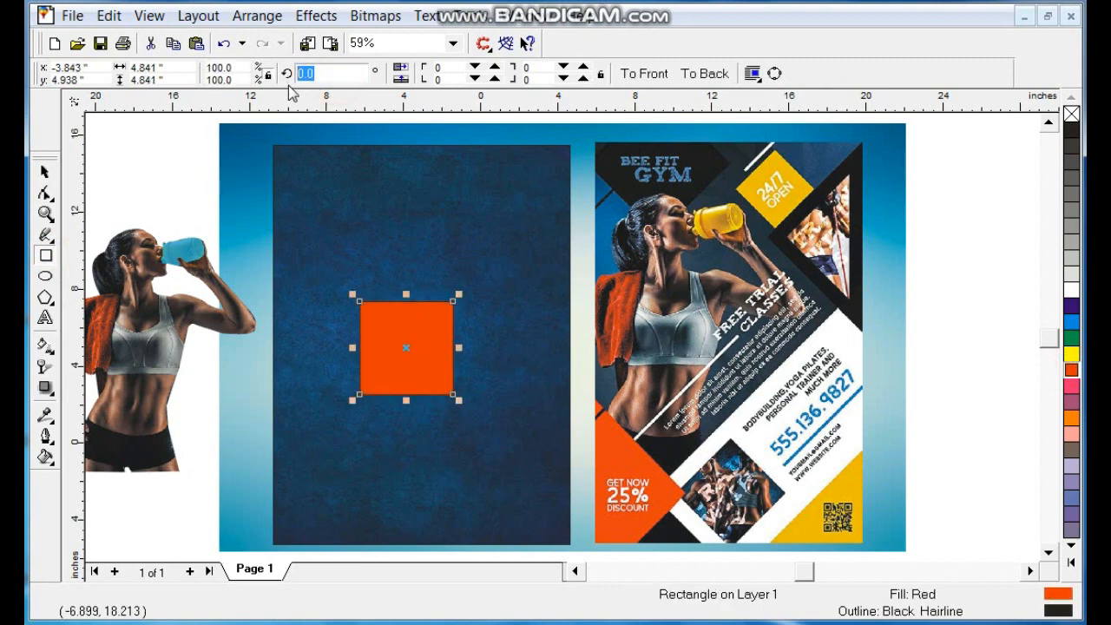
key(Return)
click(46, 171)
Enlarge the red diamond to about 10.3 inches across and set two copies diagonally over the flyer's lower-left corner
drag(479, 275, 512, 240)
drag(373, 360, 236, 415)
right_click(236, 415)
shift+click(297, 470)
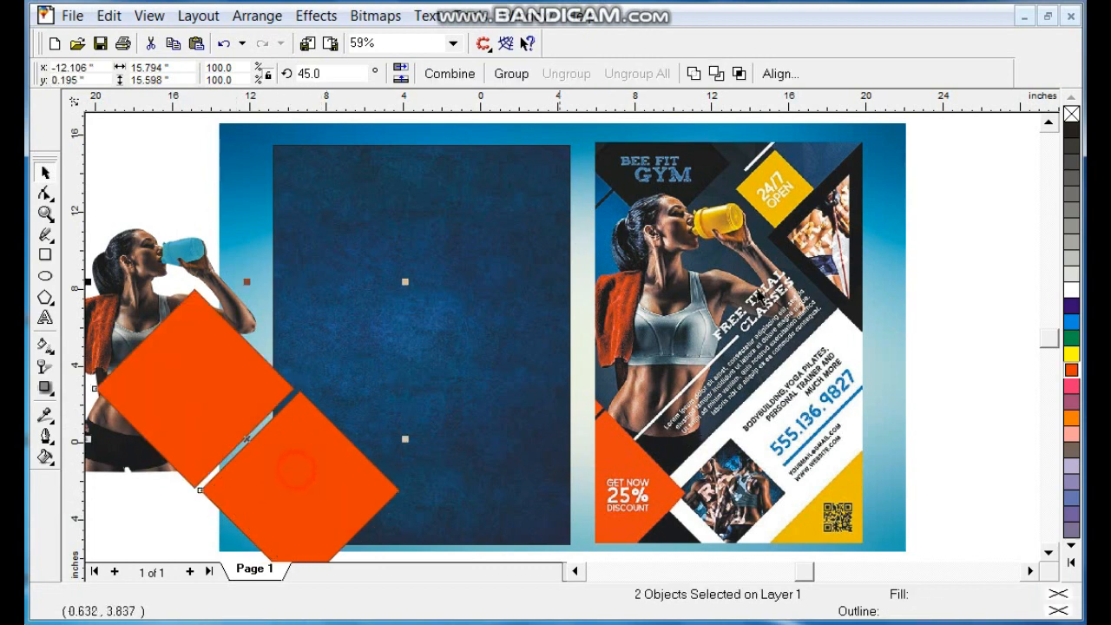
click(219, 413)
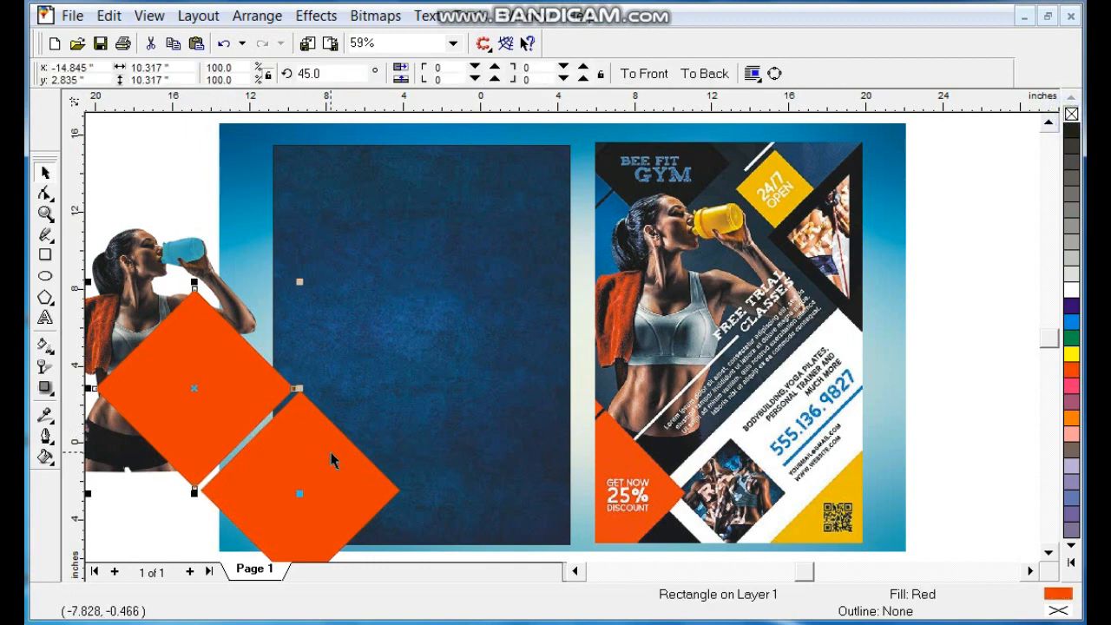
key(Escape)
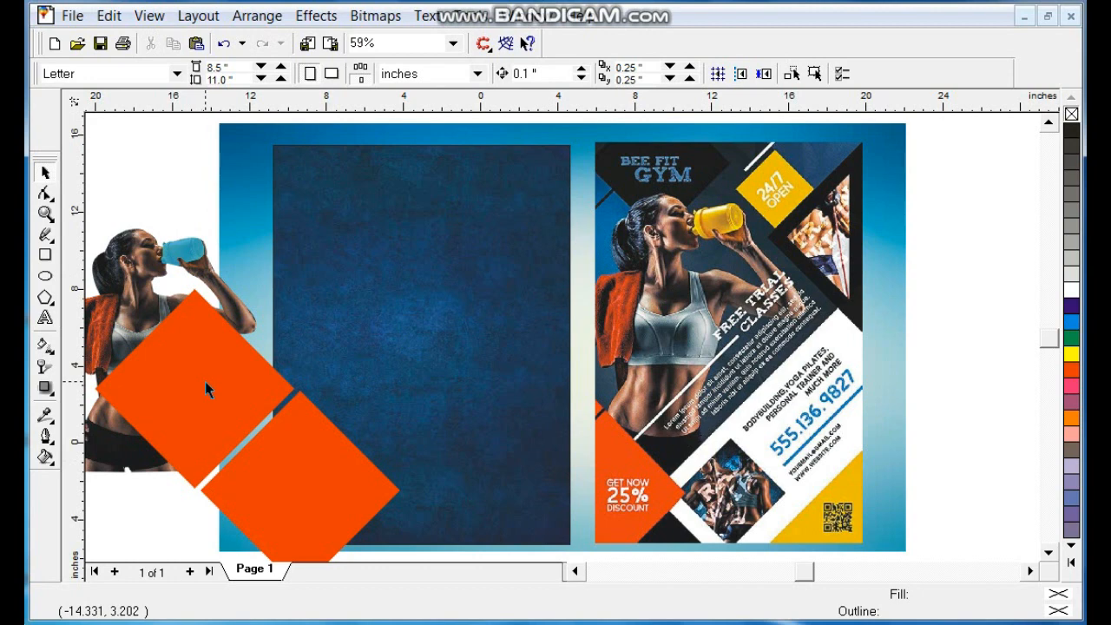
Copy a red diamond to the flyer's upper-right edge, enlarge it to about 11.5 inches across, and fill it Black
drag(206, 390, 600, 221)
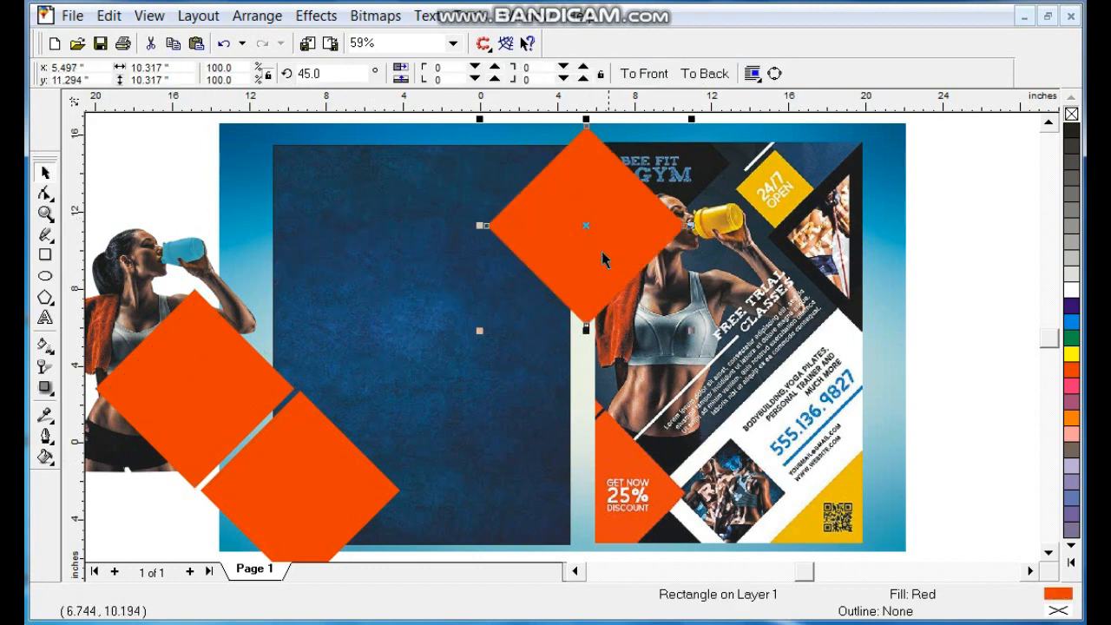
drag(480, 331, 458, 359)
click(514, 330)
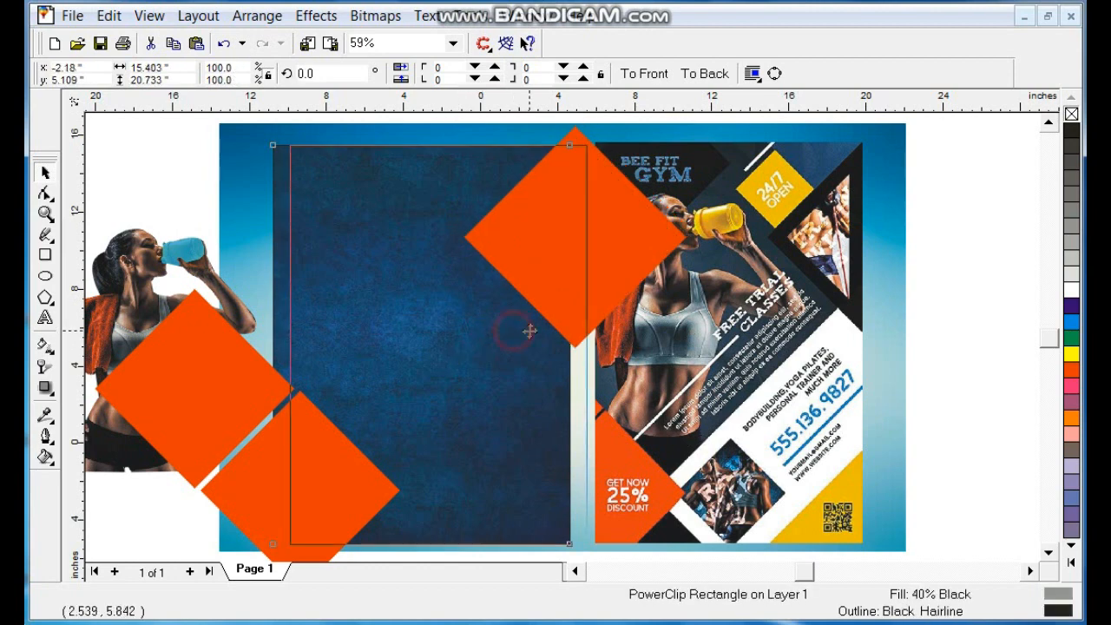
click(568, 261)
drag(570, 254, 569, 253)
click(1072, 131)
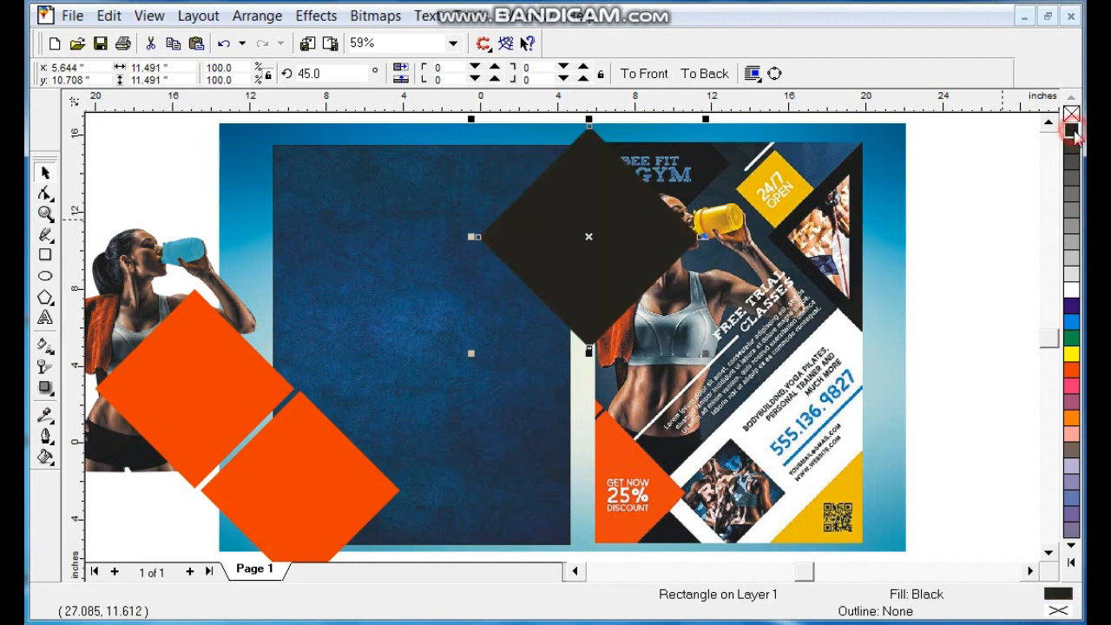
Add a smaller diamond copy, about 4.16 inches across, at the black diamond's upper-left side and fill it Deep Yellow
drag(709, 119, 684, 194)
right_click(665, 204)
drag(591, 245, 478, 200)
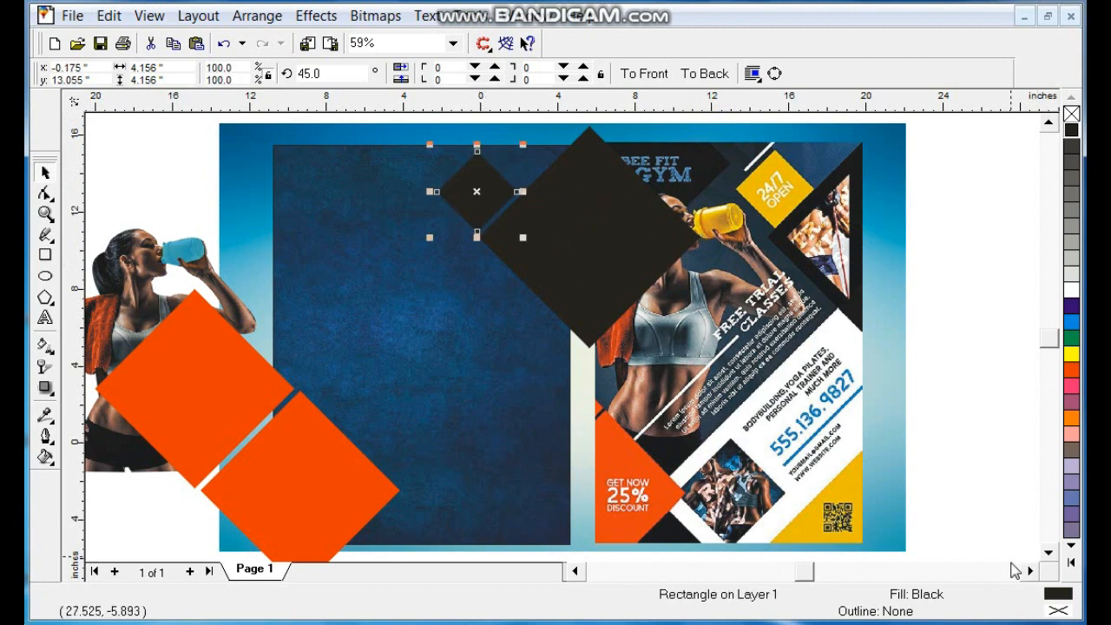
click(1072, 566)
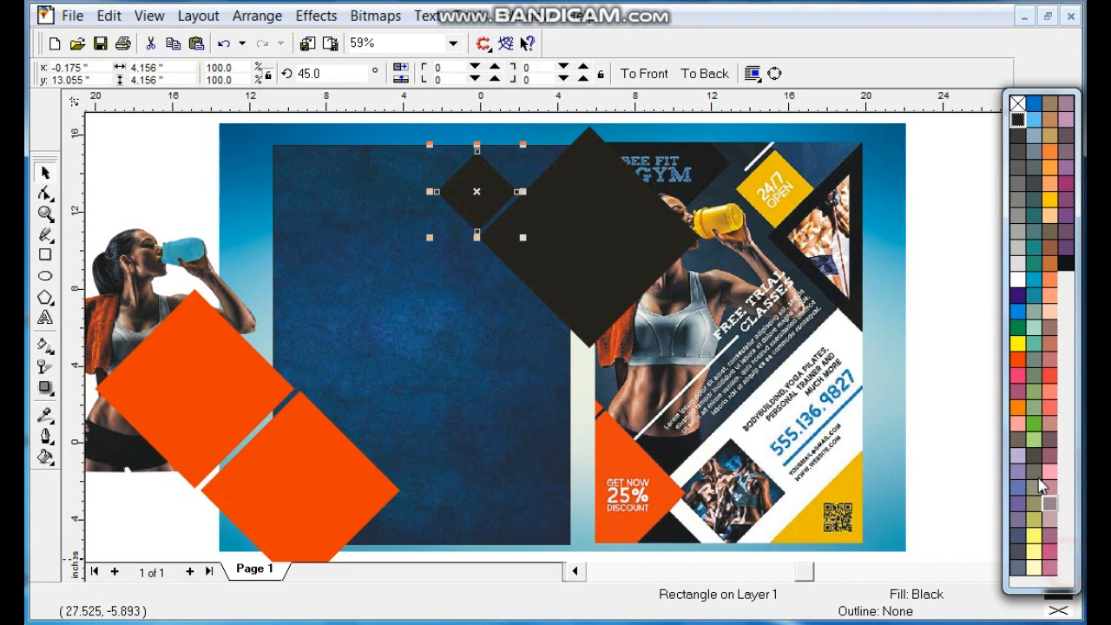
click(1048, 200)
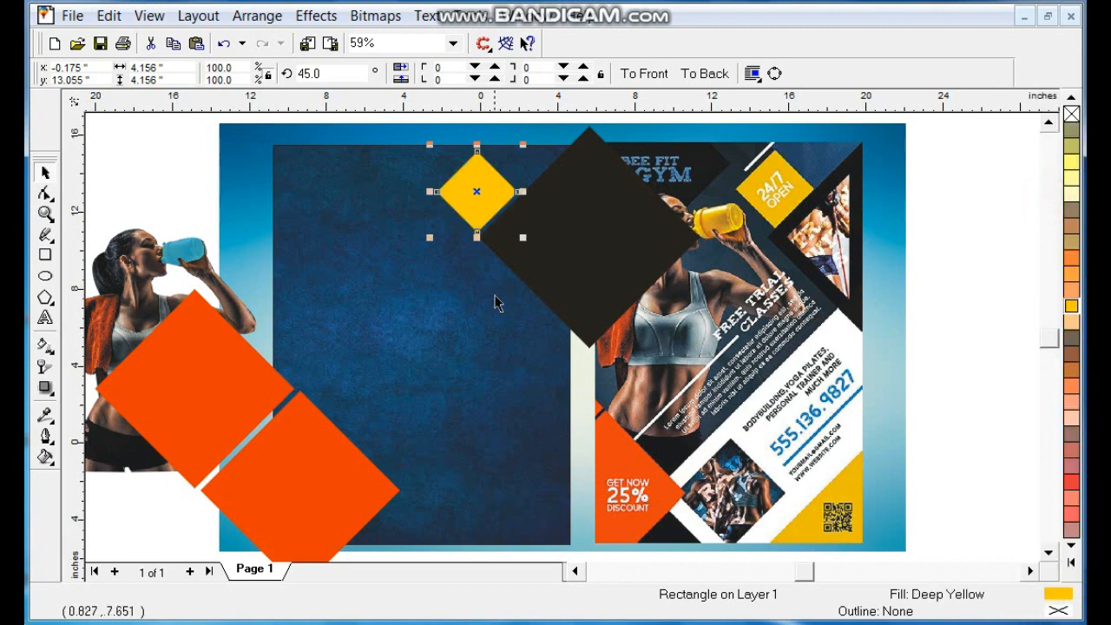
PowerClip the large black diamond and the small yellow diamond inside the flyer background rectangle
click(495, 303)
click(580, 249)
shift+click(476, 208)
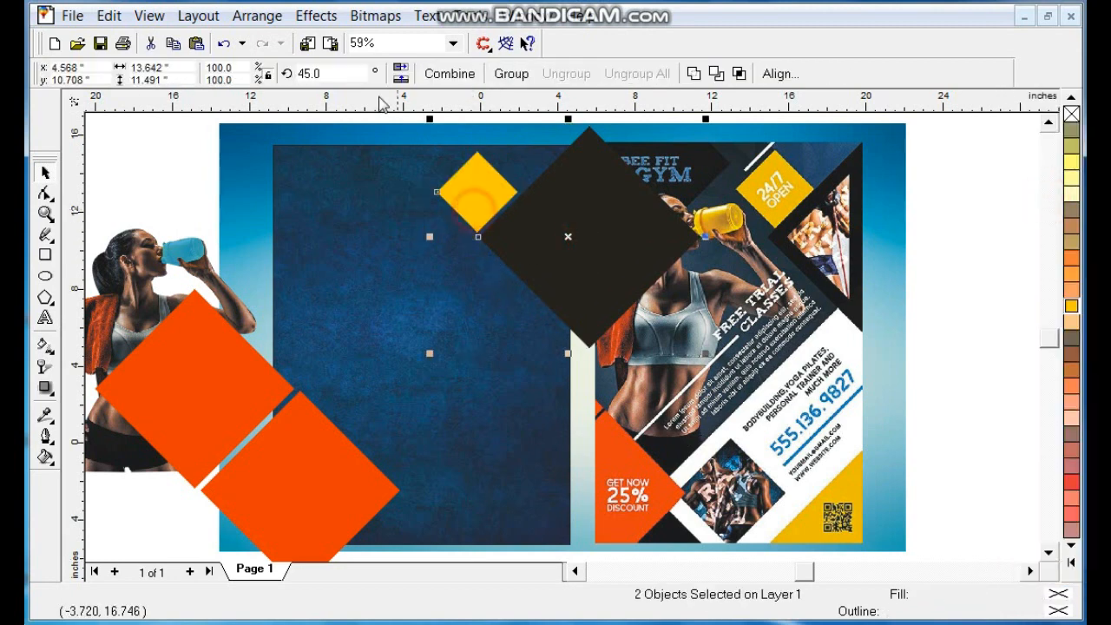
click(316, 15)
mouse_move(377, 169)
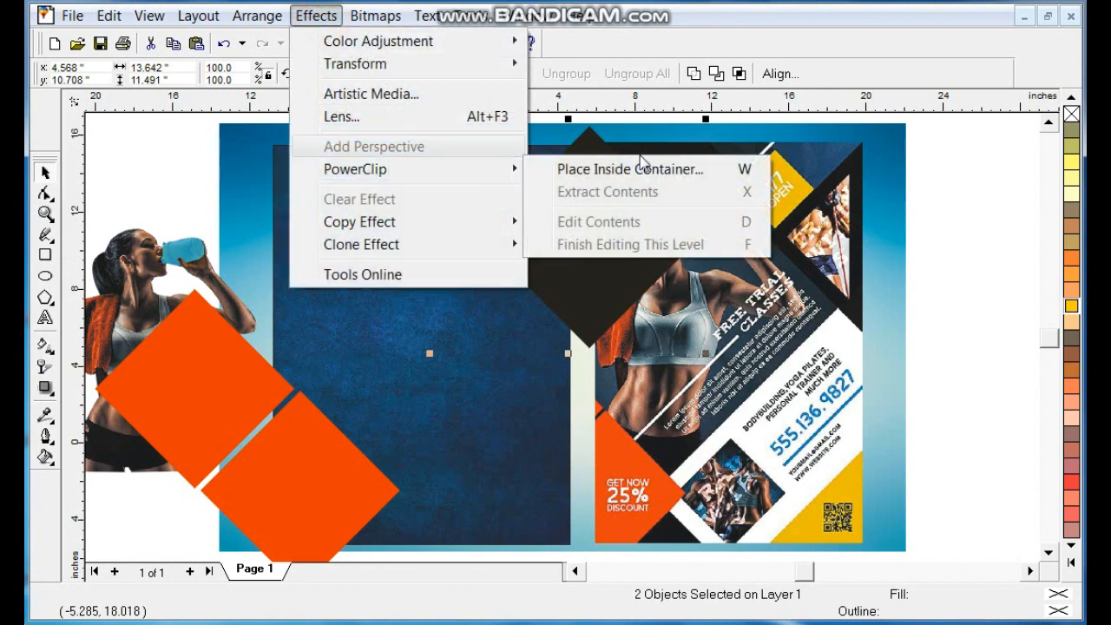
click(641, 168)
click(416, 176)
Copy a red diamond to the flyer's upper-left corner and fill the copy with 100C100M100Y100K black
click(244, 361)
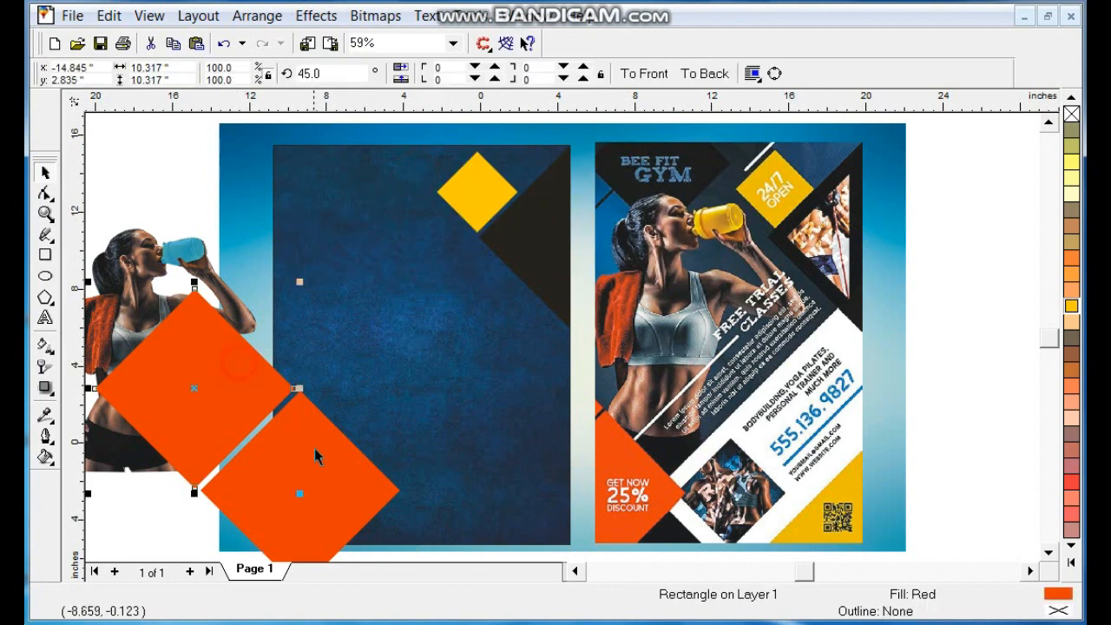
shift+click(301, 434)
drag(352, 436, 373, 139)
right_click(371, 141)
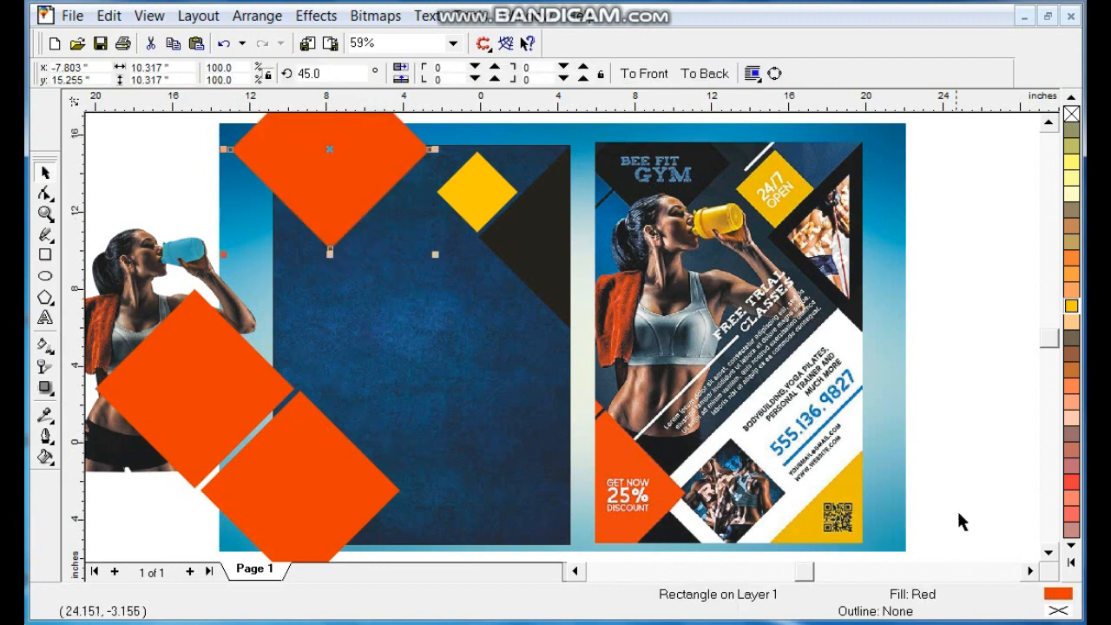
click(1073, 564)
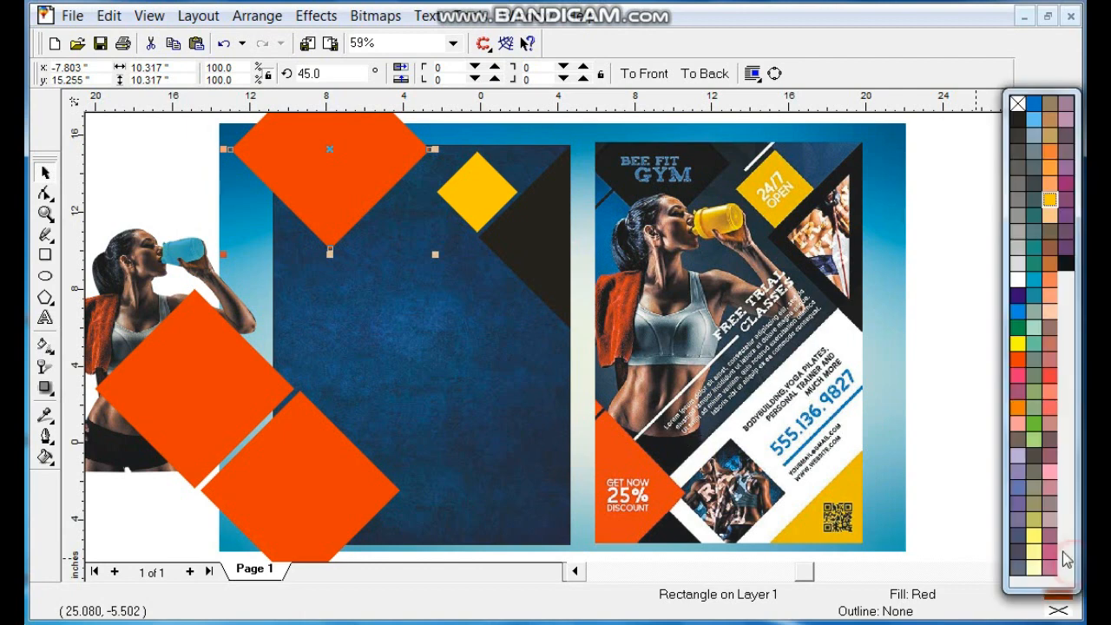
click(1068, 258)
PowerClip the upper-left black diamond inside the flyer background rectangle
click(317, 18)
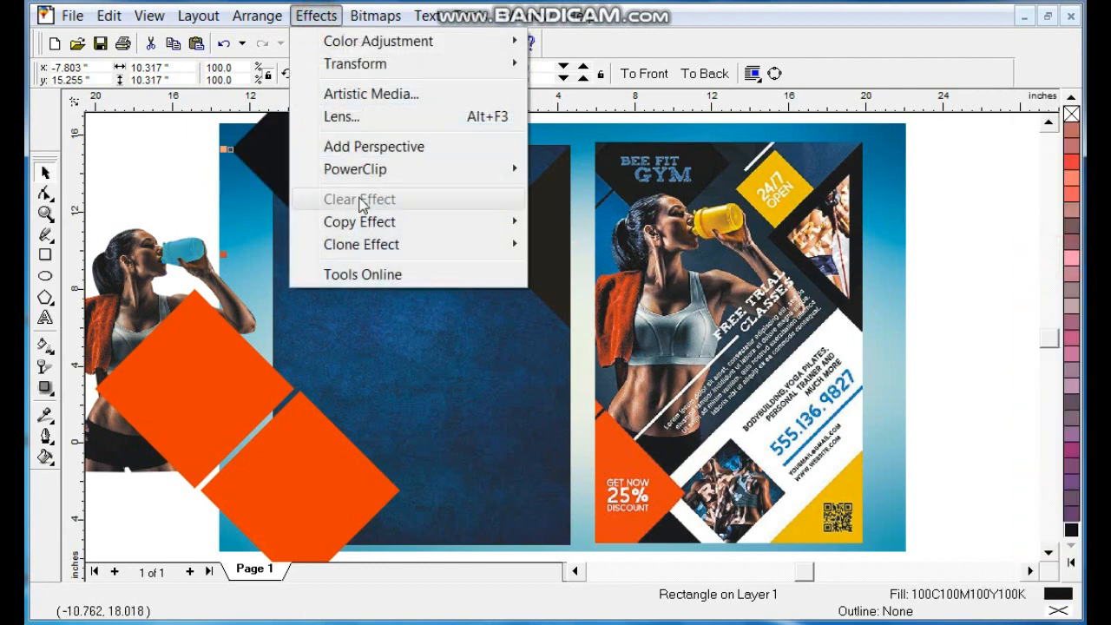
mouse_move(547, 170)
click(608, 169)
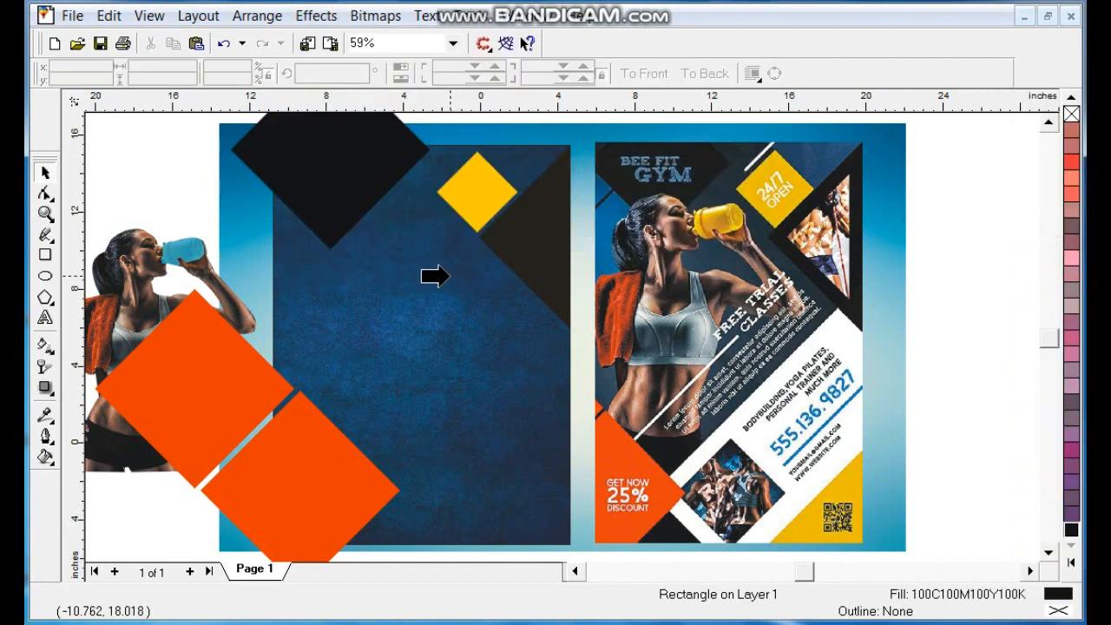
click(434, 276)
click(451, 278)
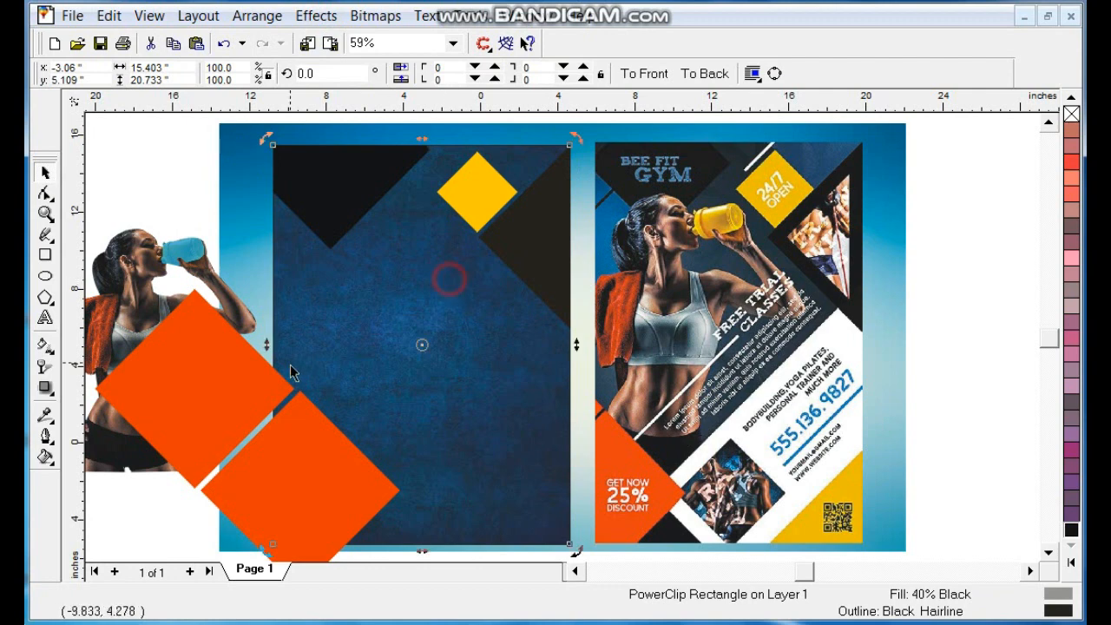
PowerClip the two red lower-left diamonds inside the flyer background rectangle
click(231, 397)
shift+click(338, 495)
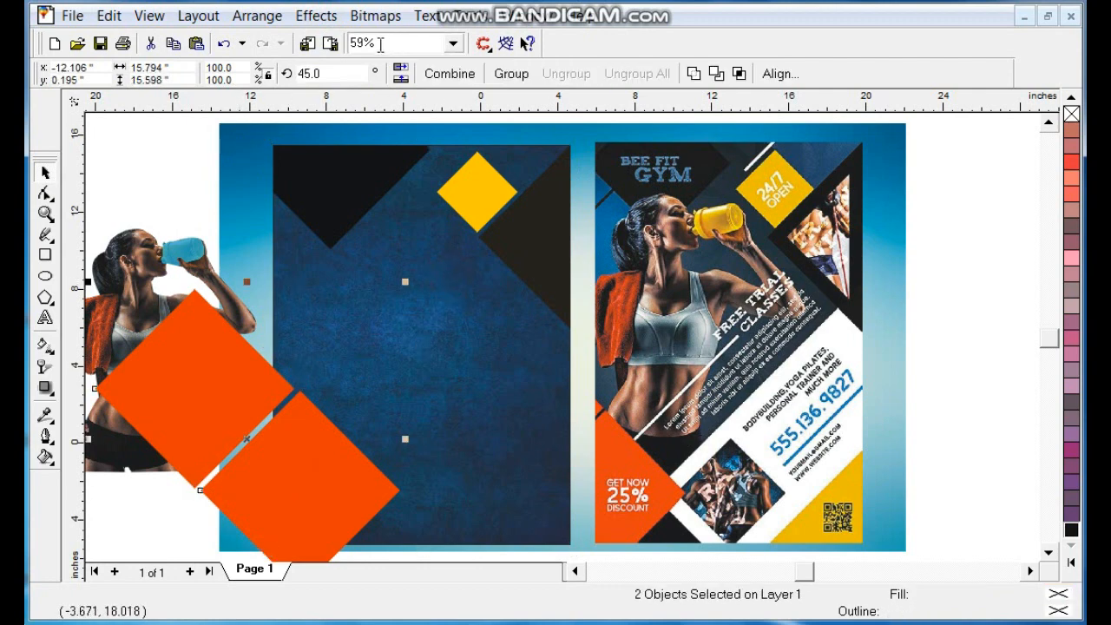
click(315, 15)
mouse_move(373, 169)
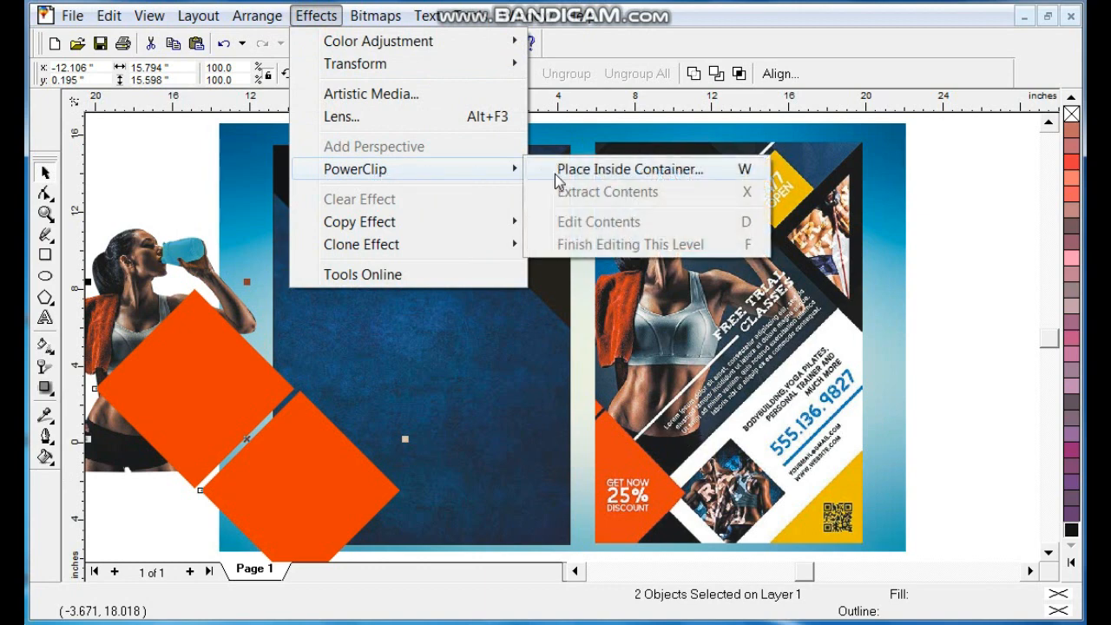
click(556, 170)
click(434, 282)
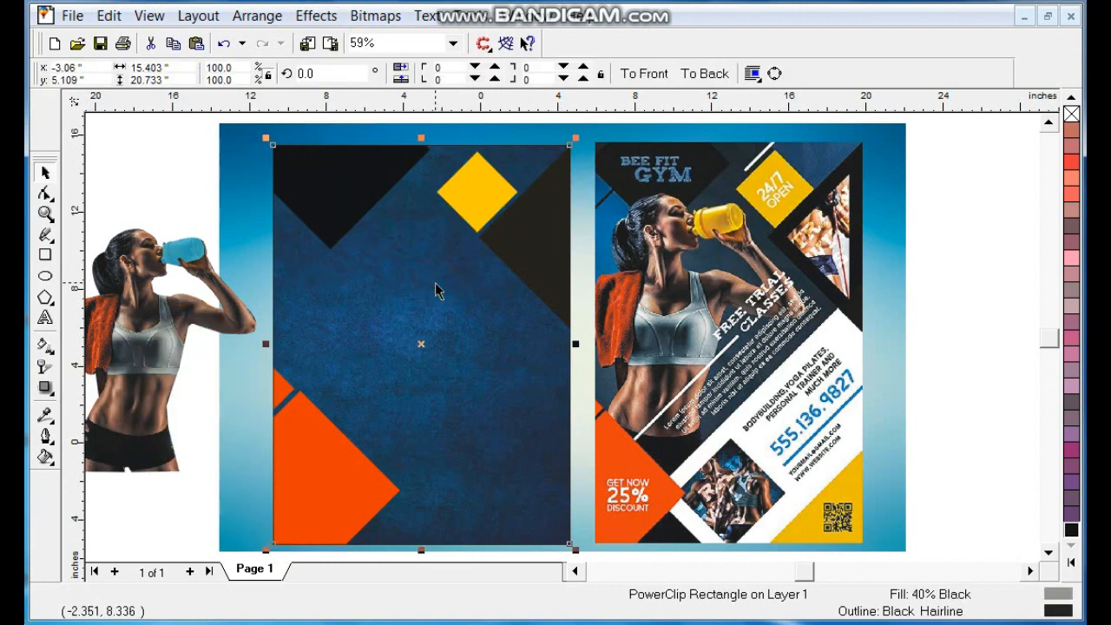
Draw a rectangle about 15.2 by 5.3 inches over the flyer's lower right, rotate it 45 degrees, and enlarge it to about 16.9 inches across
click(46, 255)
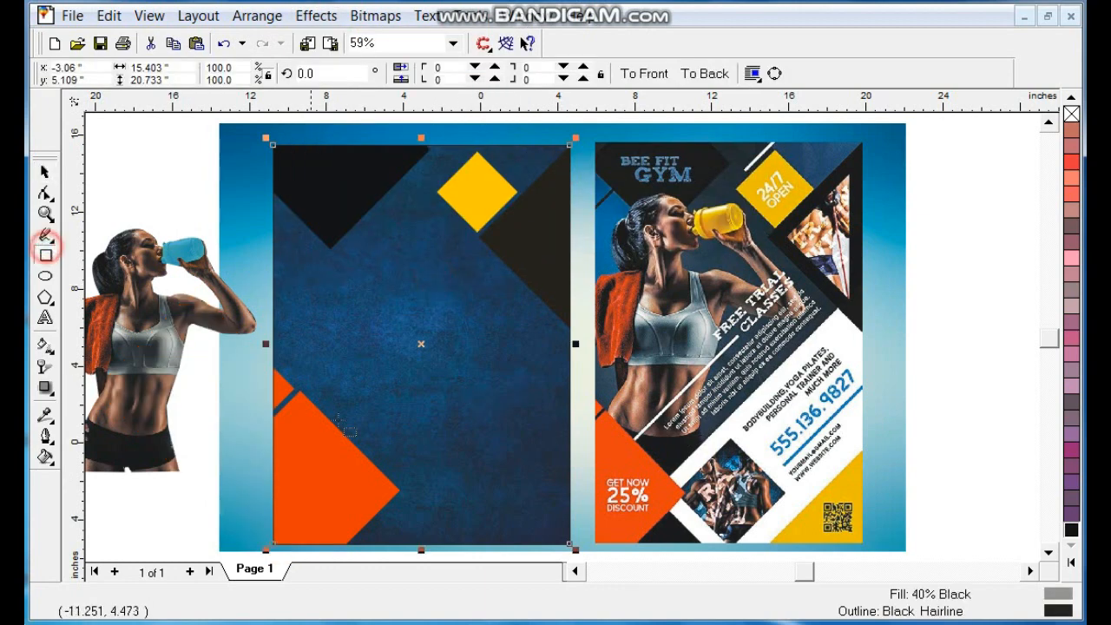
drag(342, 370, 643, 478)
key(space)
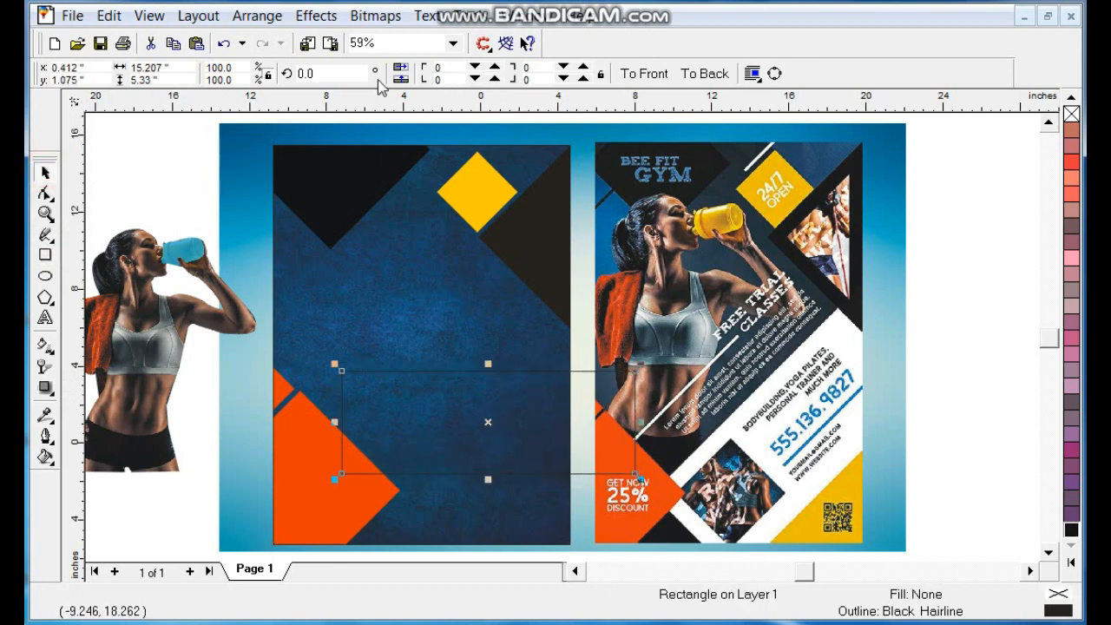
click(344, 75)
key(Return)
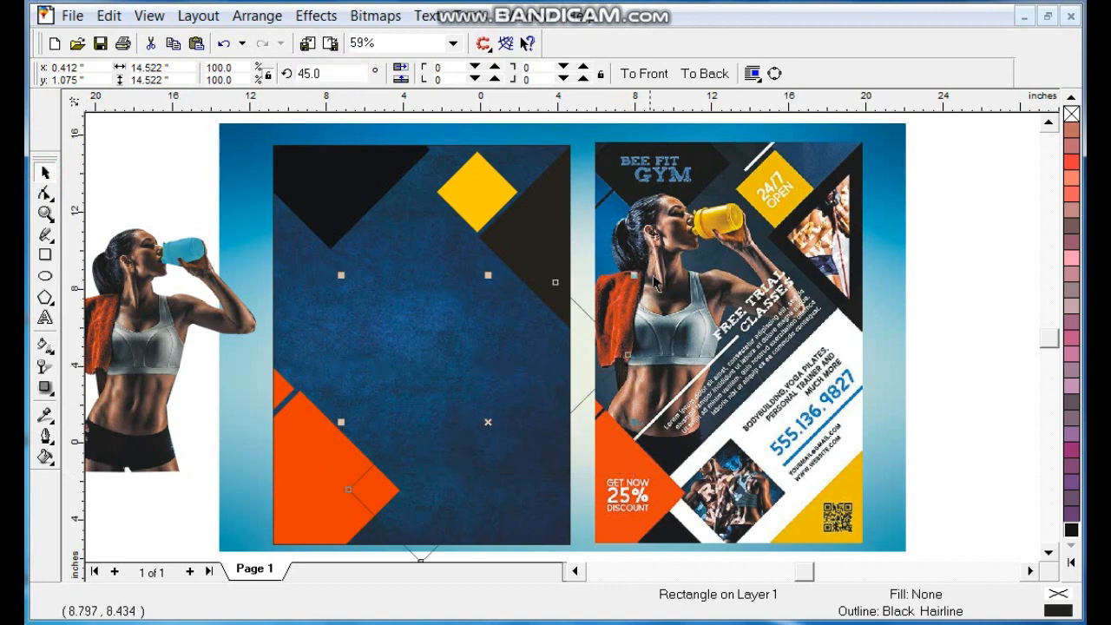
drag(640, 273, 673, 259)
drag(590, 412, 619, 392)
Fill the diagonal band White, place a copy alongside toward the lower right, and fill that copy Deep Yellow
click(1073, 562)
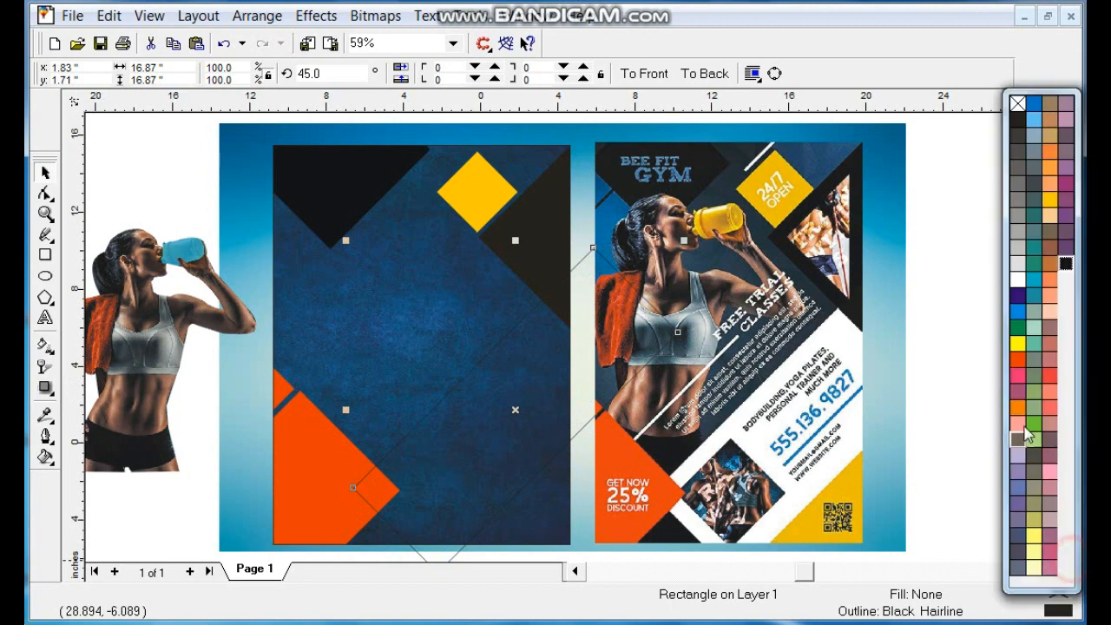
click(1021, 279)
drag(527, 416, 596, 483)
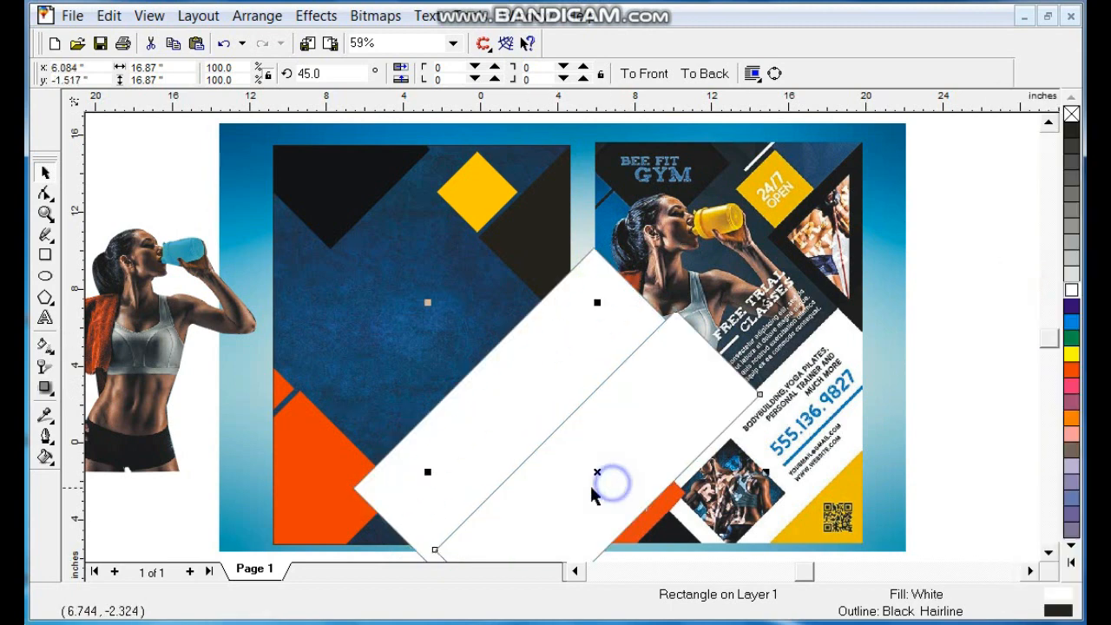
click(1072, 563)
click(1051, 203)
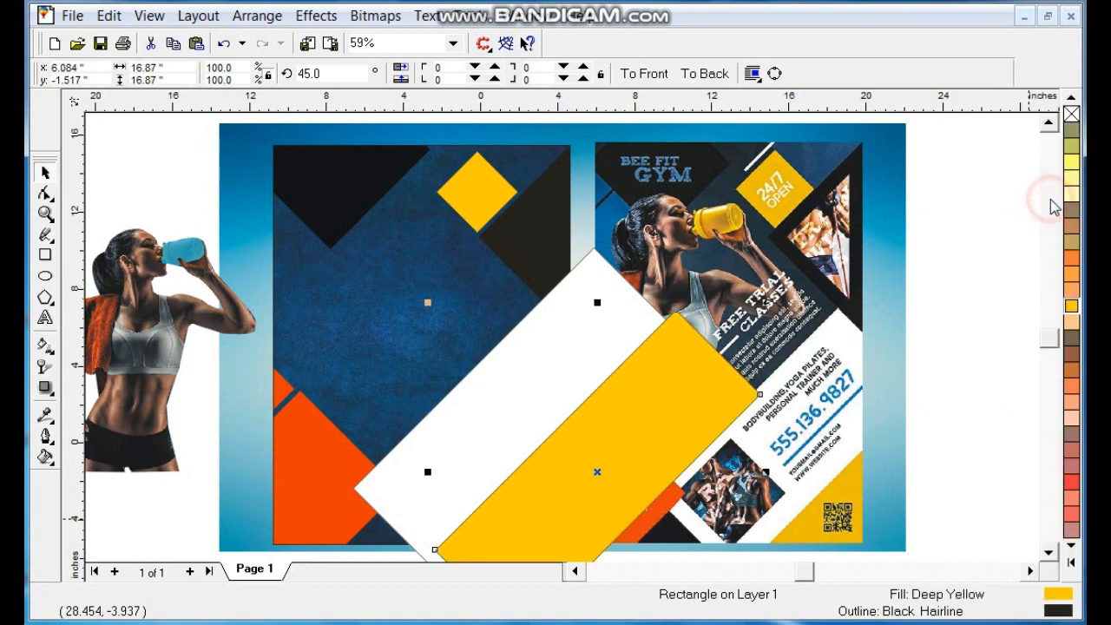
Remove the outlines of the white and yellow bands and PowerClip both inside the flyer background
shift+click(456, 422)
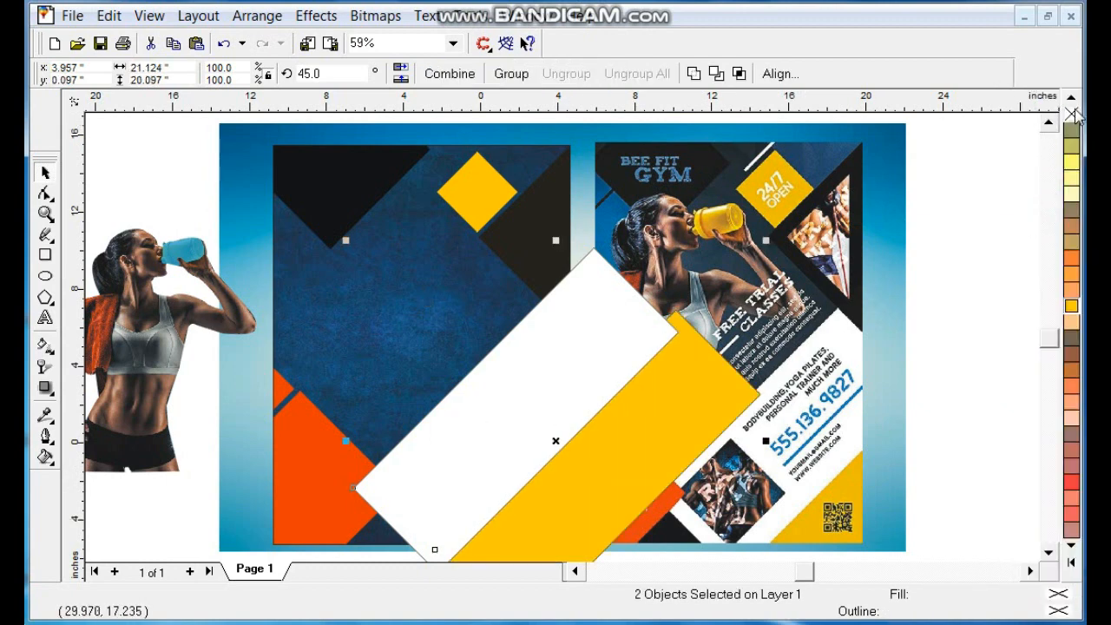
click(316, 16)
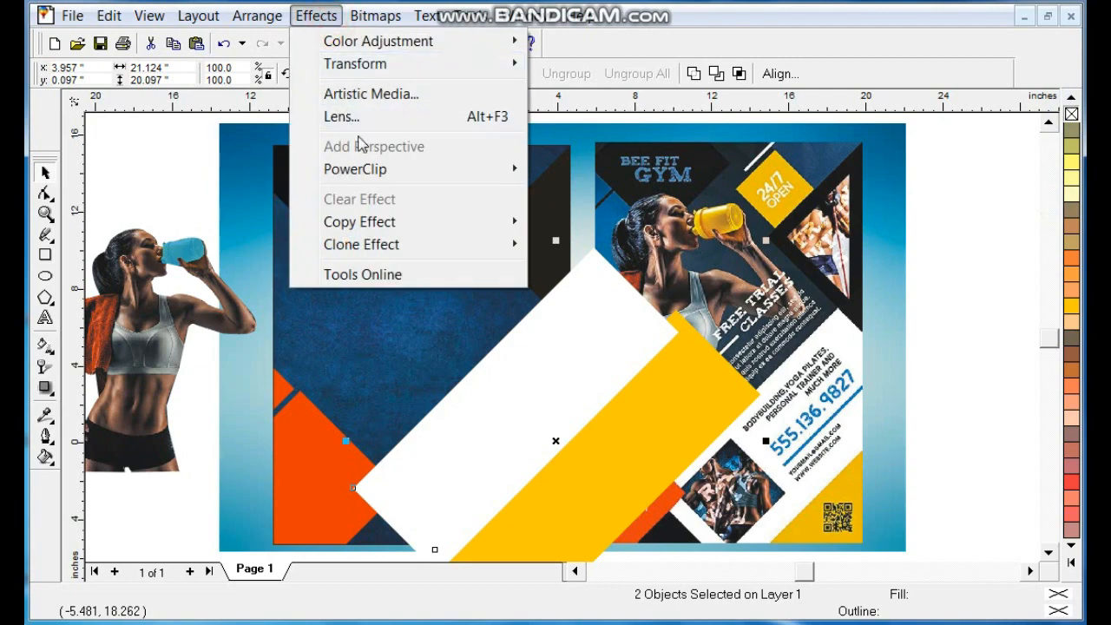
mouse_move(376, 173)
click(564, 166)
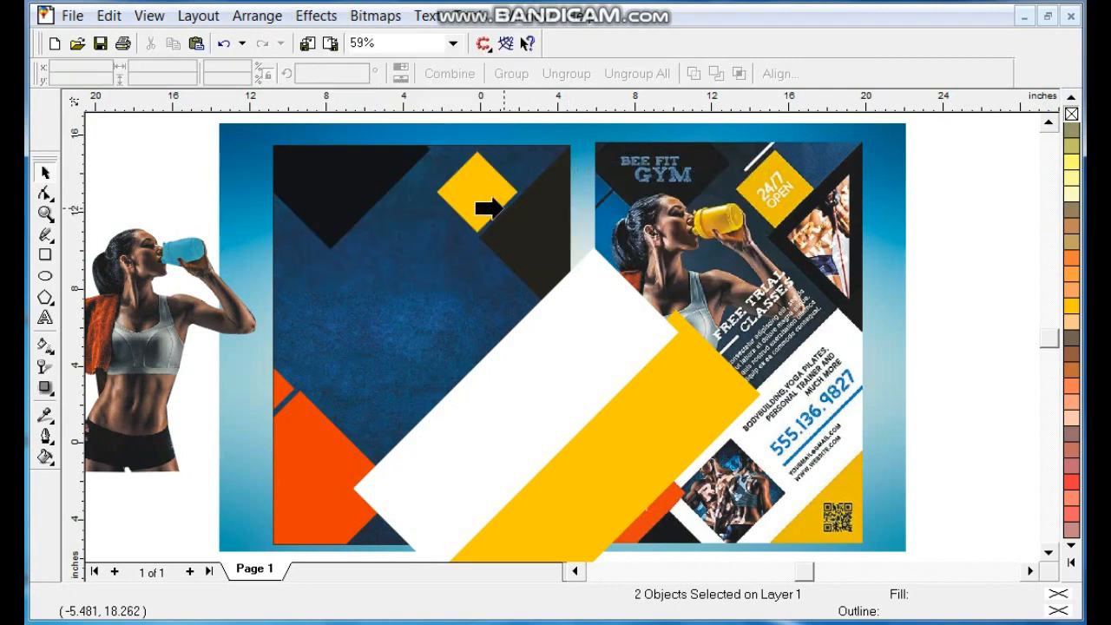
click(507, 208)
Edit the flyer's PowerClip contents to move the white and yellow bands behind the black and red diamonds
right_click(513, 216)
click(565, 188)
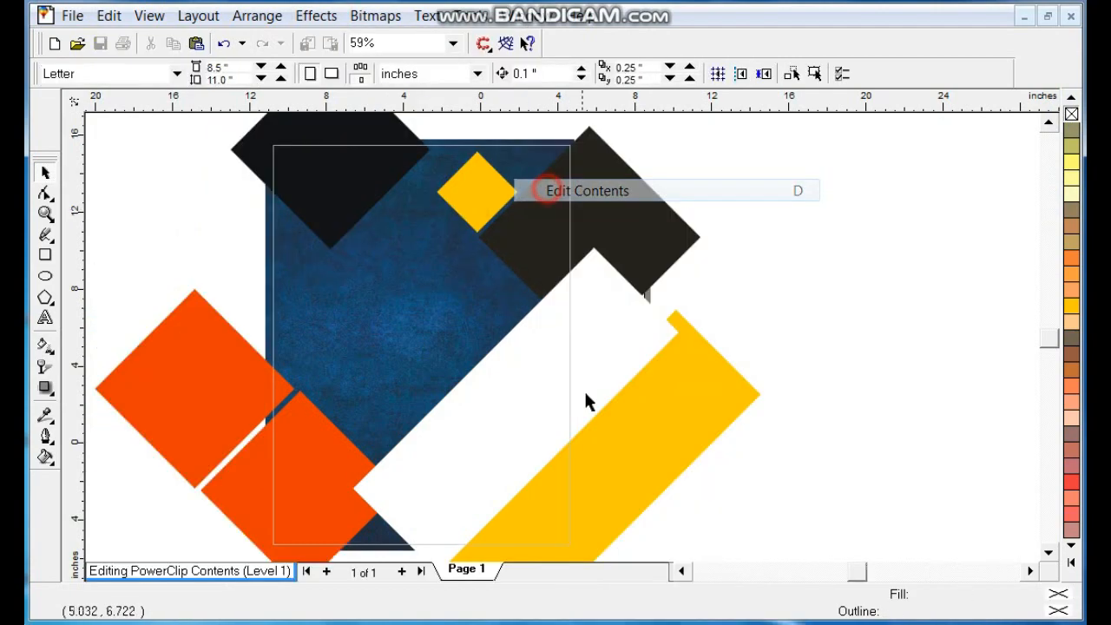
click(566, 407)
shift+click(541, 514)
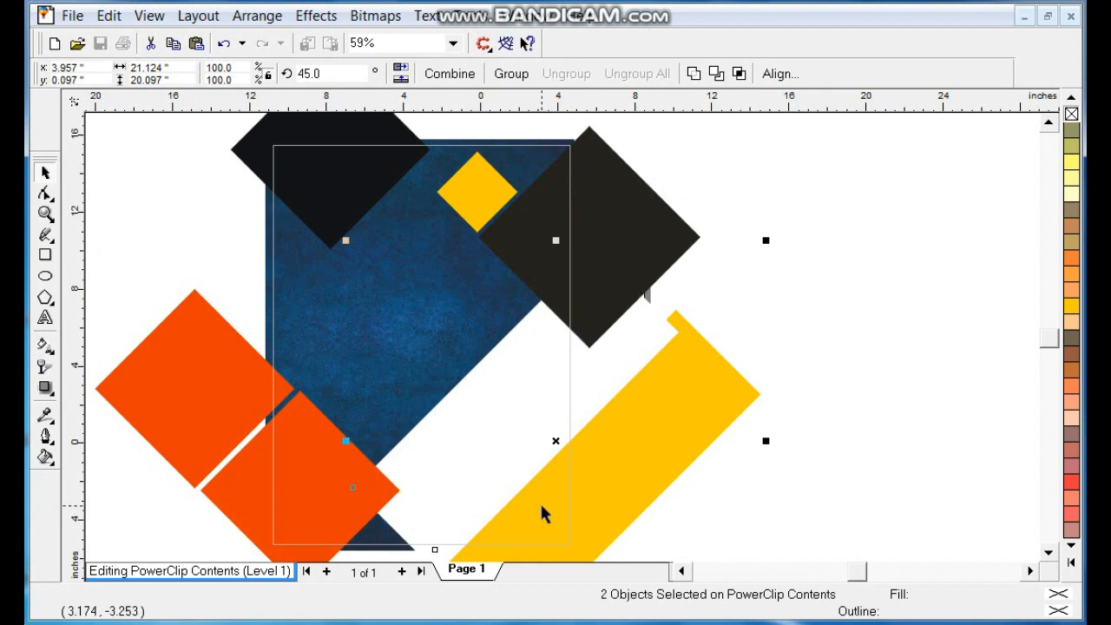
right_click(543, 514)
click(580, 113)
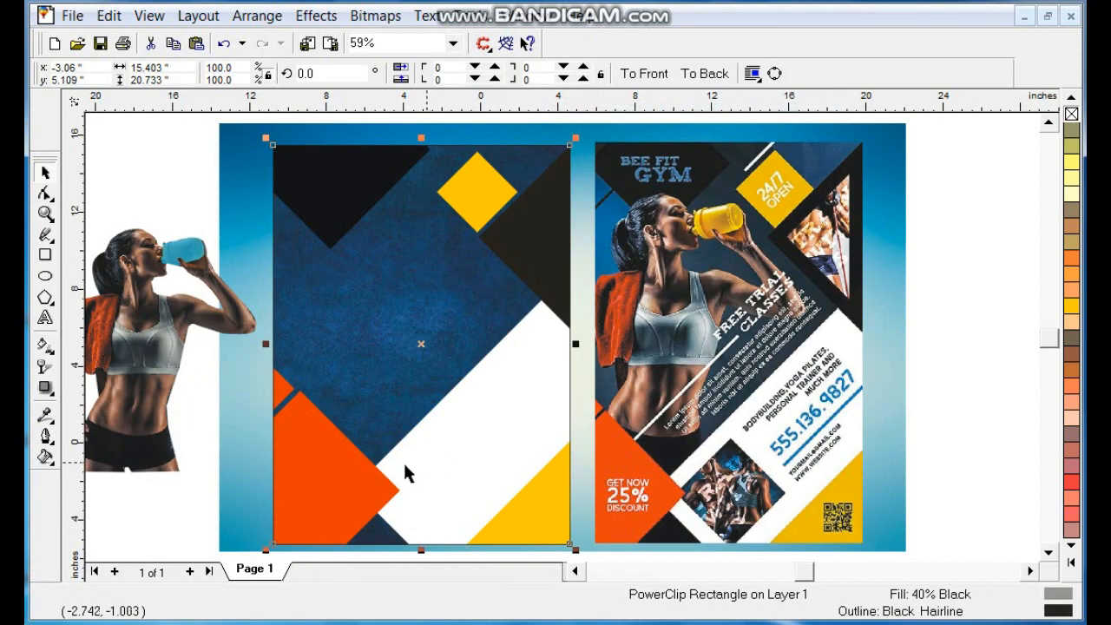
Move the woman's cutout onto the flyer's left side and enlarge it to about 12.5 by 15.2 inches
click(160, 199)
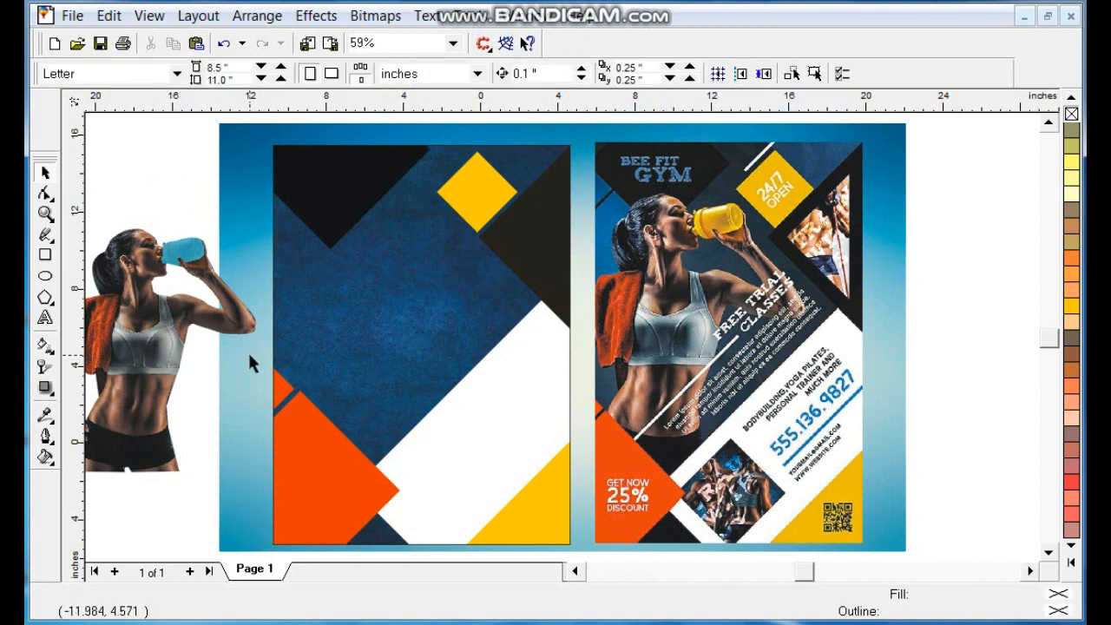
drag(134, 355, 348, 363)
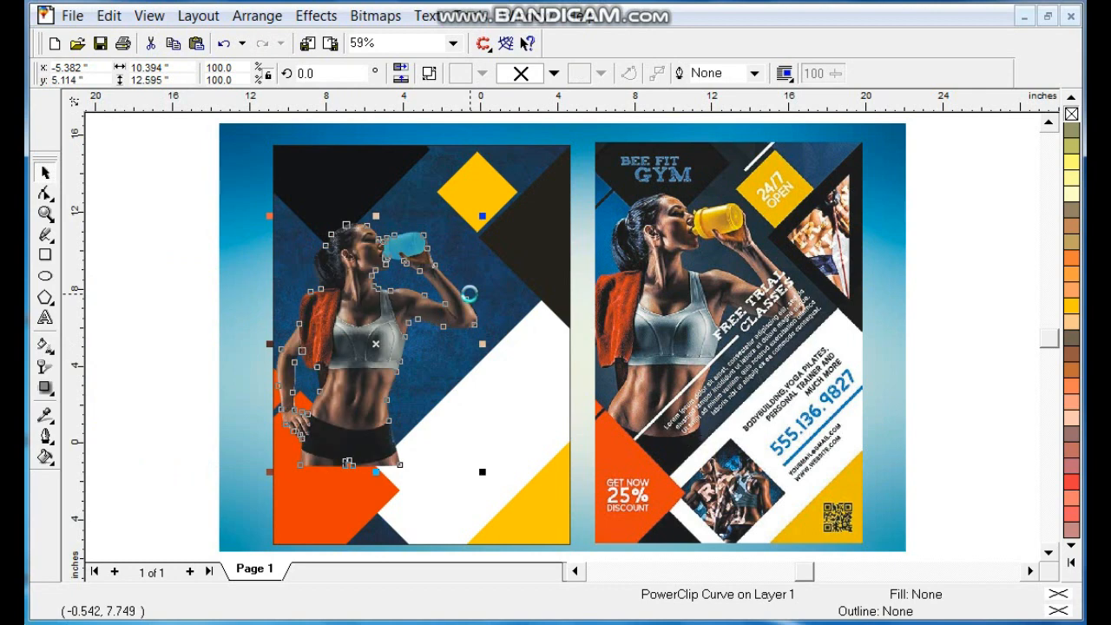
drag(480, 220, 505, 184)
drag(404, 313, 376, 356)
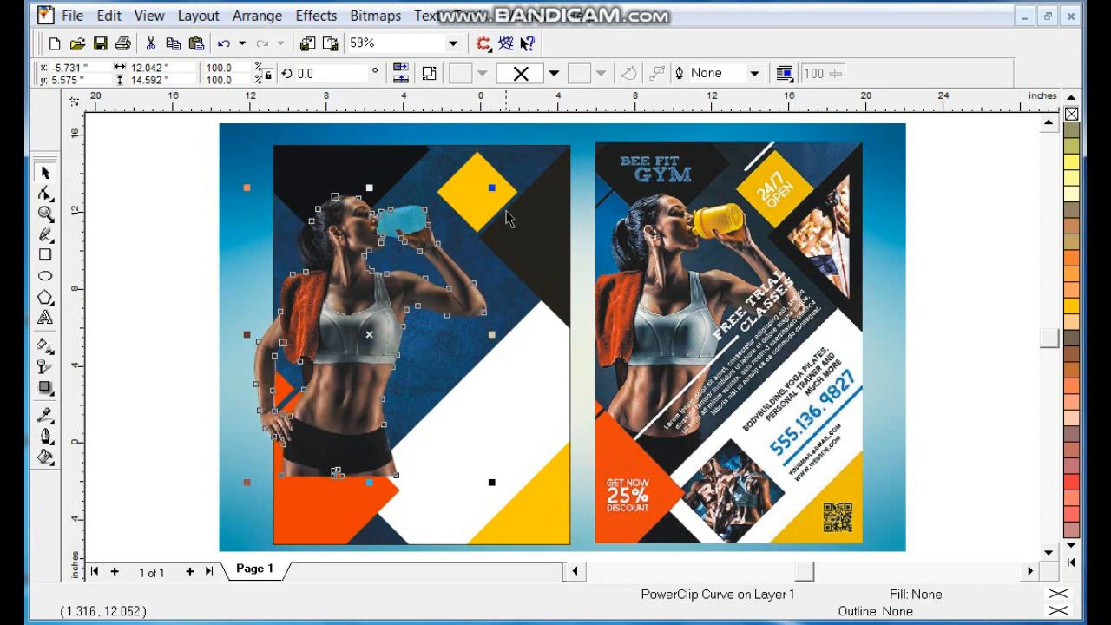
drag(493, 189, 503, 179)
mouse_move(362, 324)
mouse_down()
mouse_move(362, 335)
mouse_move(356, 328)
mouse_up()
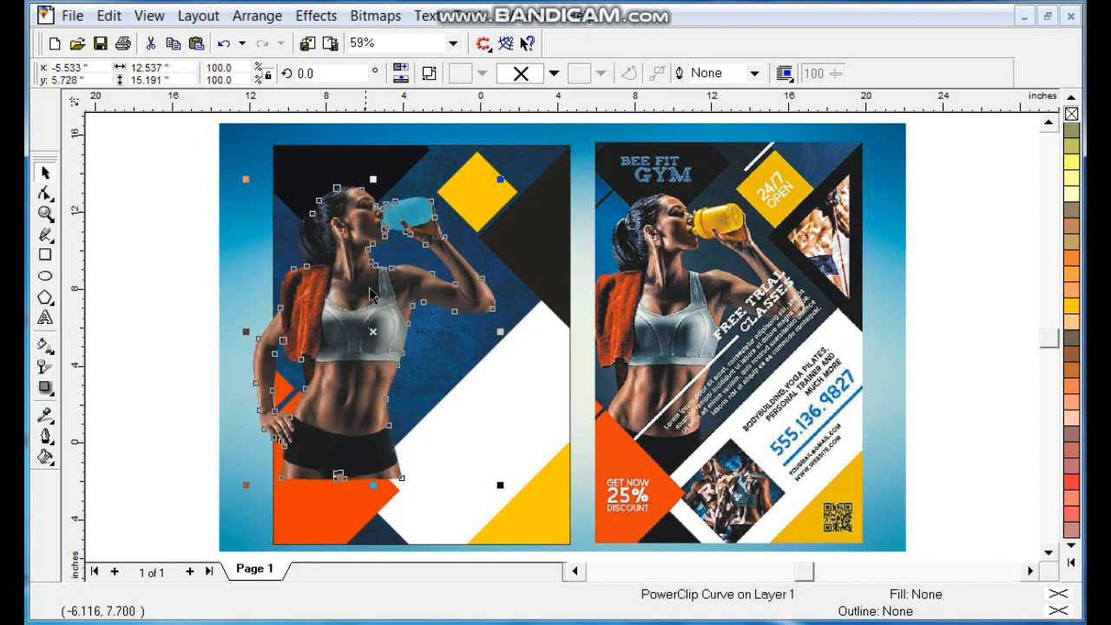
PowerClip the woman's cutout inside the flyer background rectangle
click(316, 15)
mouse_move(378, 173)
click(543, 169)
click(325, 182)
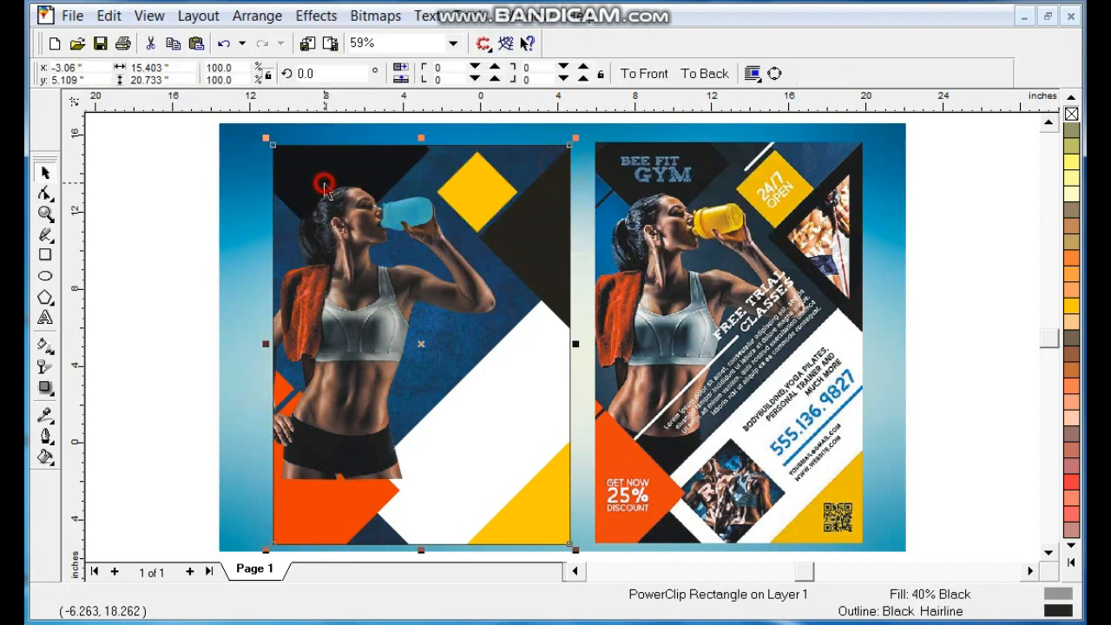
Open the flyer's PowerClip contents and bring the two red diamonds in front of the woman
right_click(323, 181)
click(361, 192)
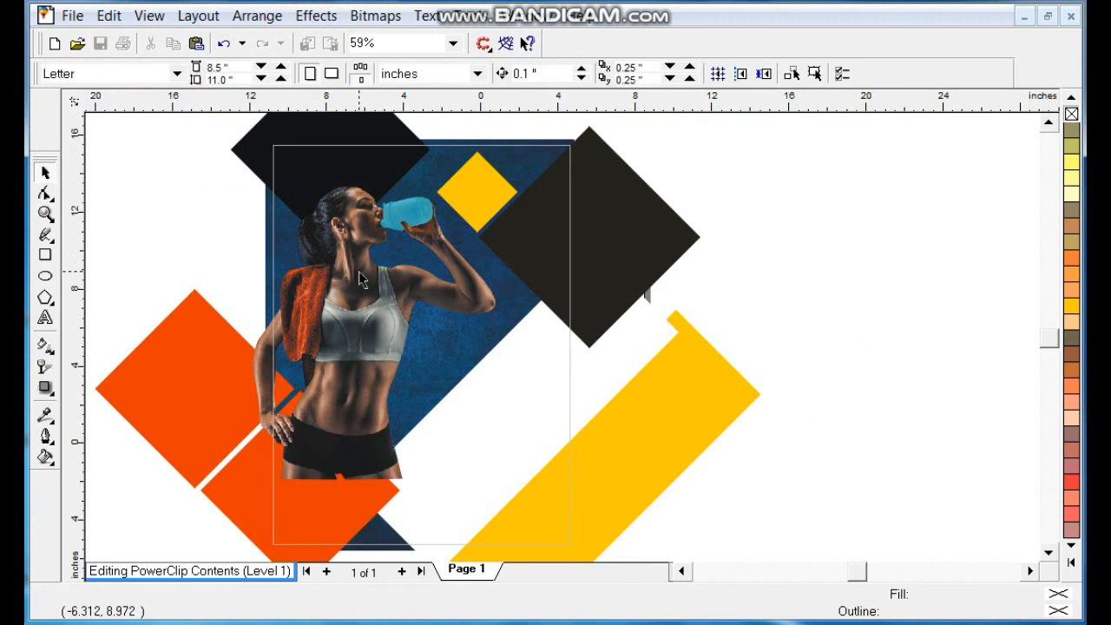
click(157, 405)
shift+click(343, 535)
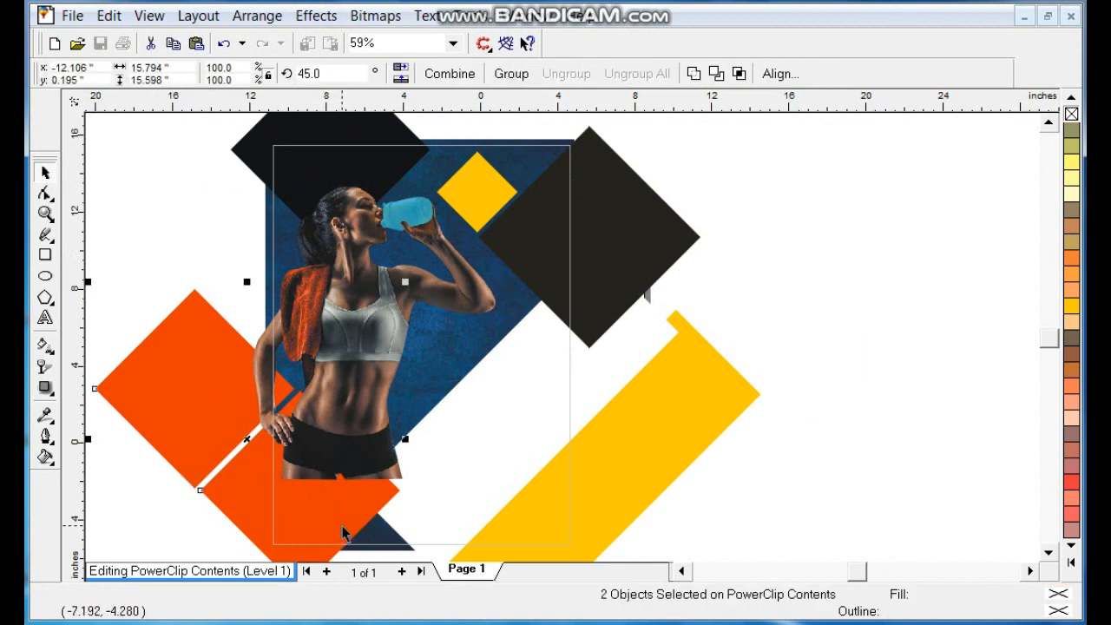
key(shift+Page_Up)
Bring the white and yellow bands, the right black diamond and the small yellow diamond to the front, and finish editing the PowerClip
click(495, 451)
shift+click(554, 512)
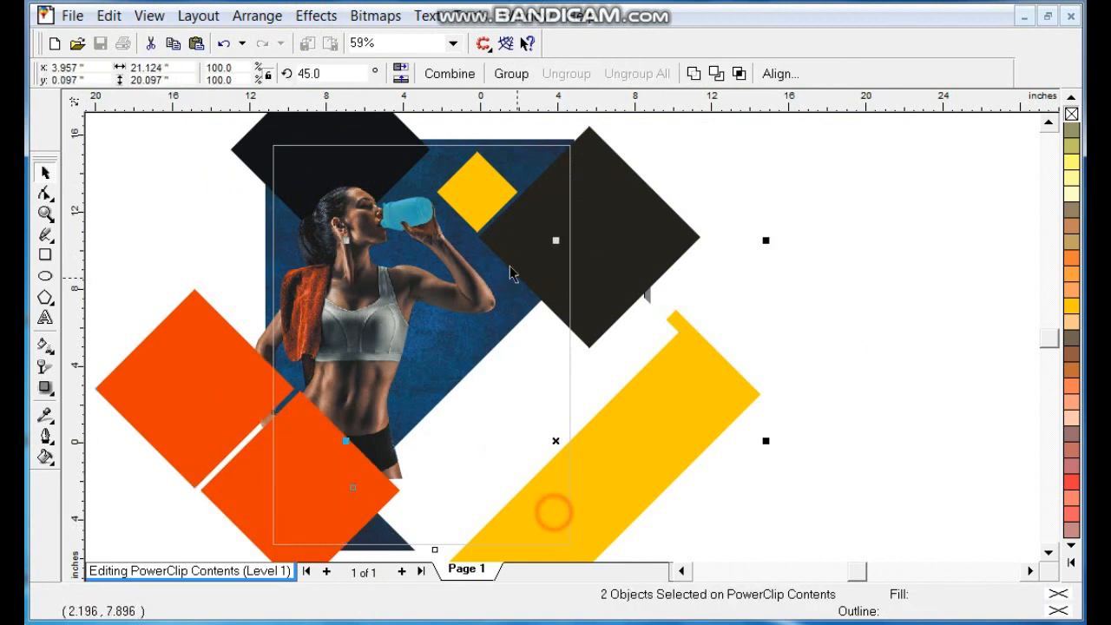
shift+click(514, 257)
shift+click(475, 197)
key(shift+Page_Up)
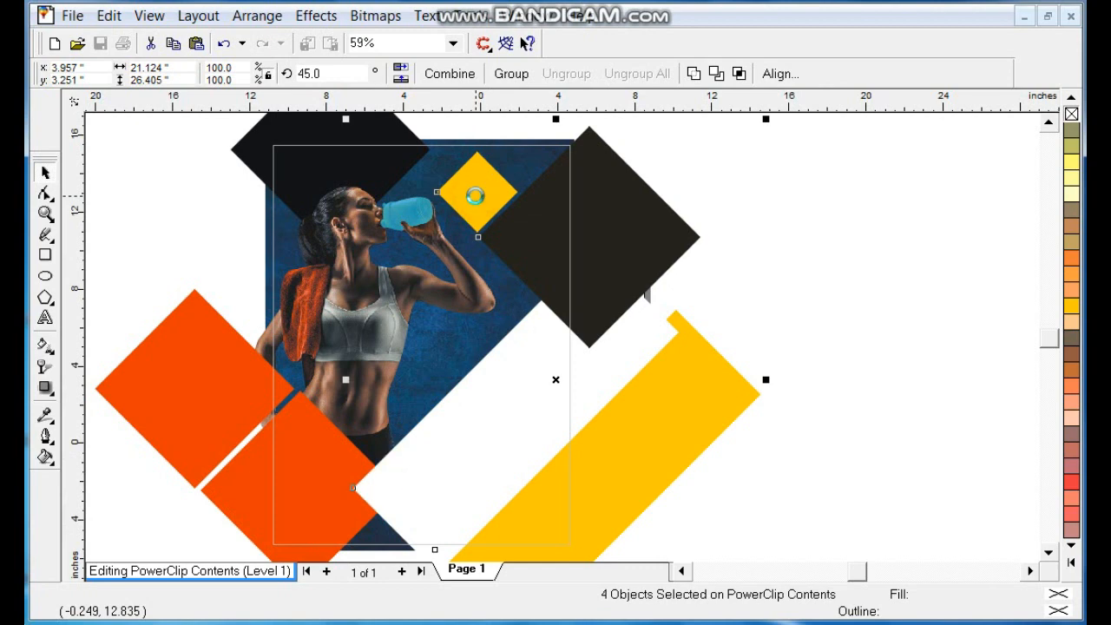
right_click(550, 231)
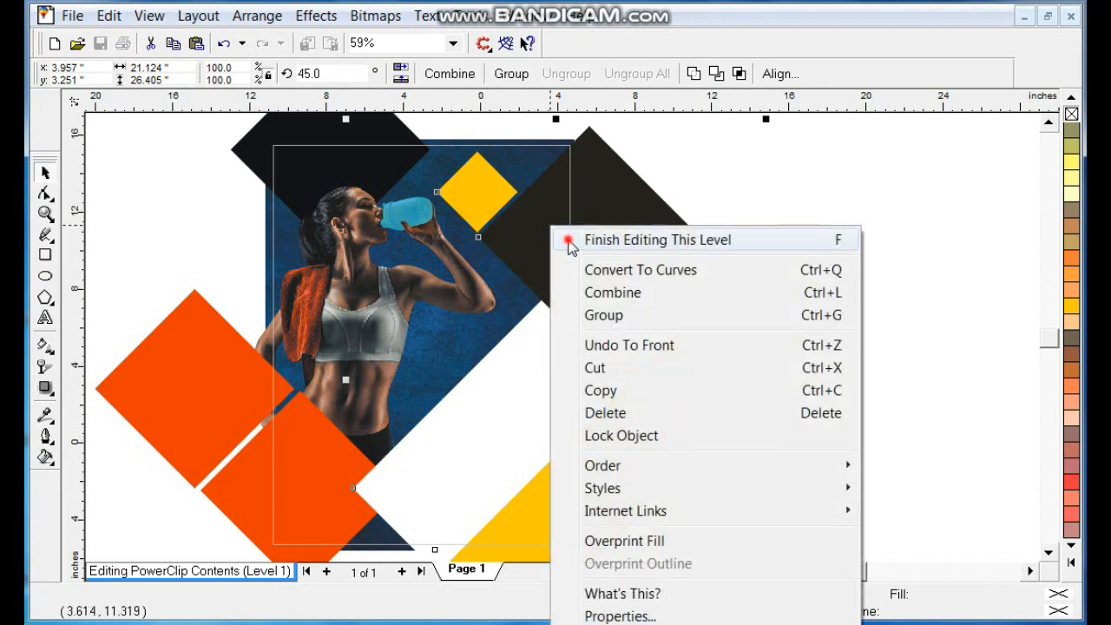
click(573, 241)
click(115, 214)
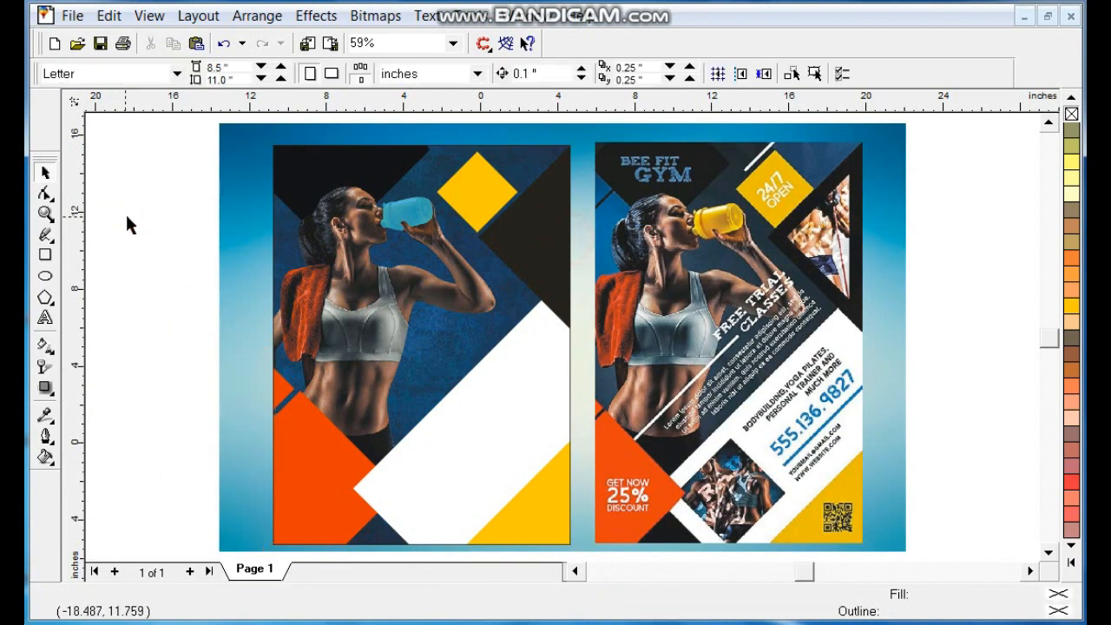
click(165, 217)
Zoom in on the flyer and the reference design beside it
click(45, 214)
drag(285, 185, 894, 491)
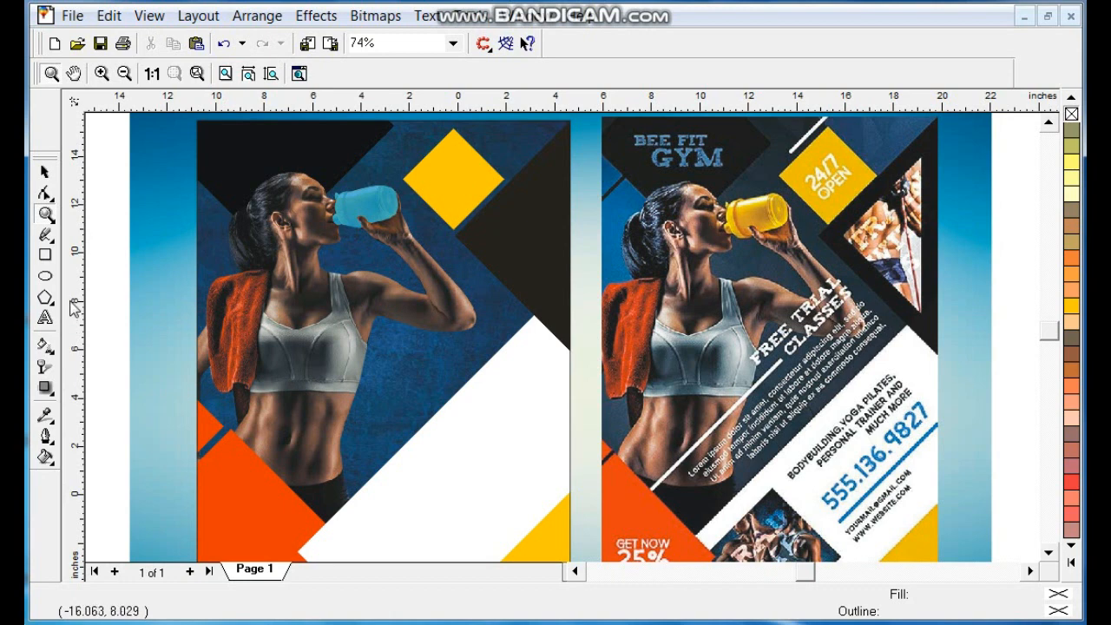
Add the text "BODYBUILDING YOGA PILATES PERSONAL TRAINER AND MUCH MORE" on three lines over the white band
click(45, 319)
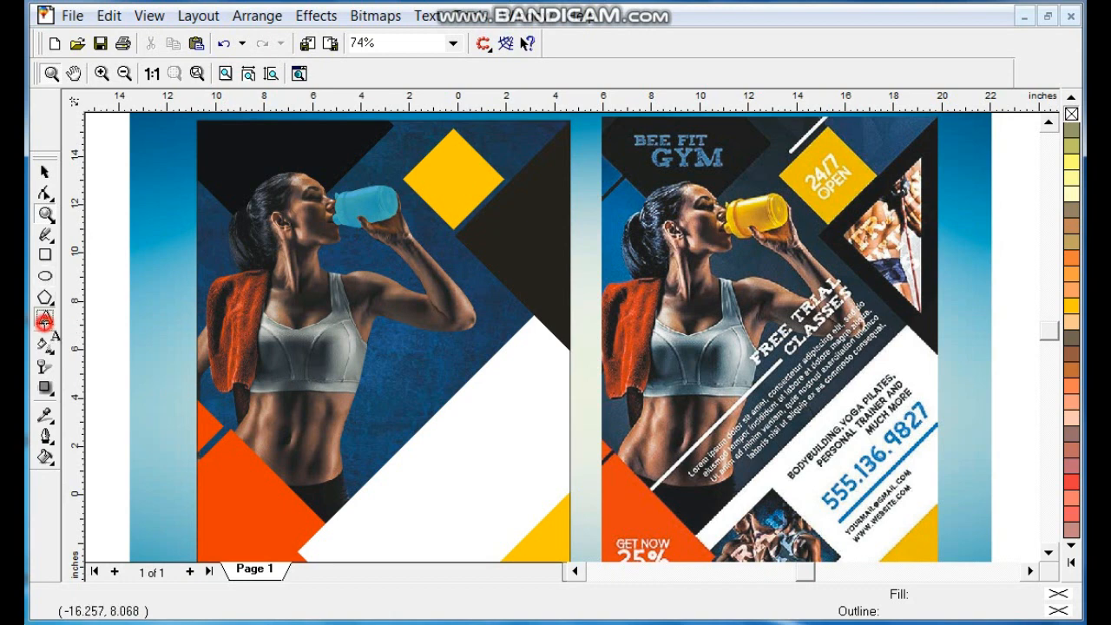
click(446, 494)
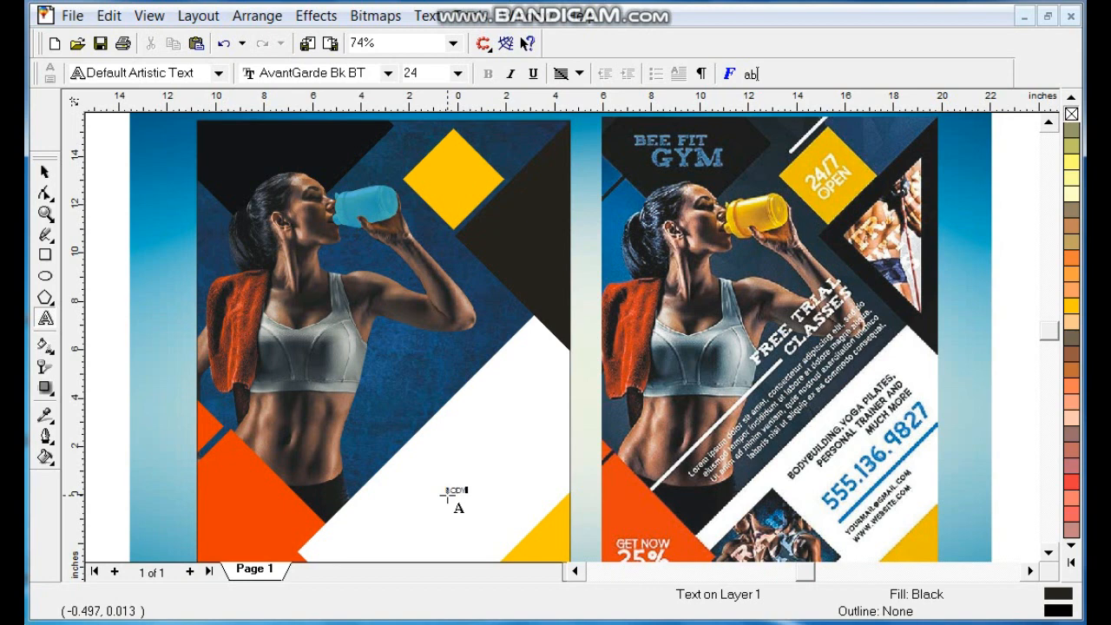
text(BODYBUILDING YO)
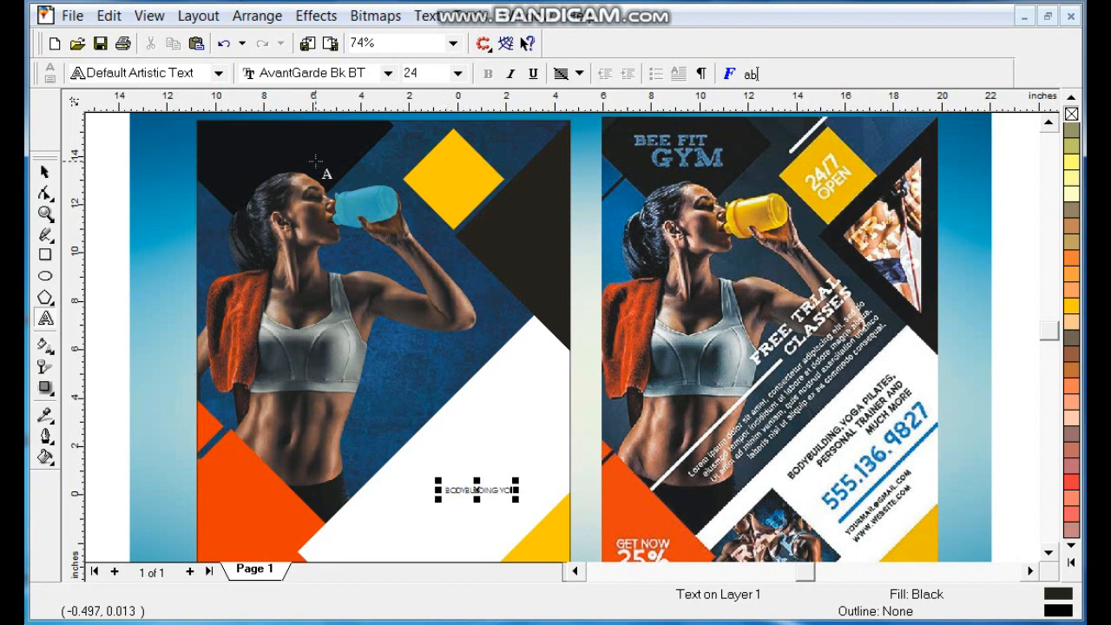
text(GA PI)
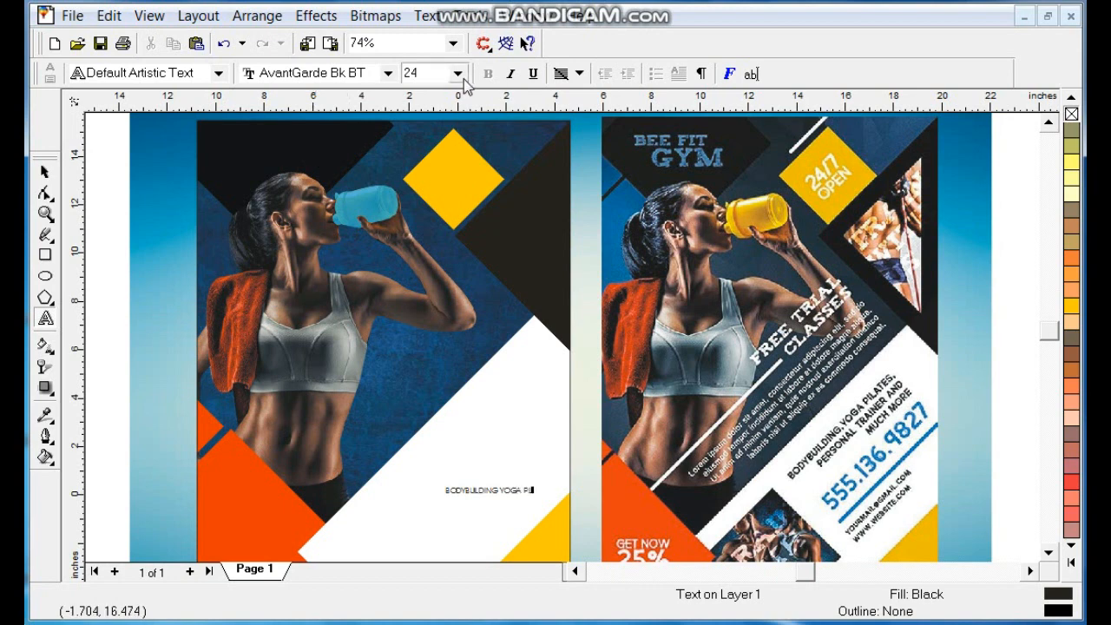
text(A PL)
key(BackSpace)
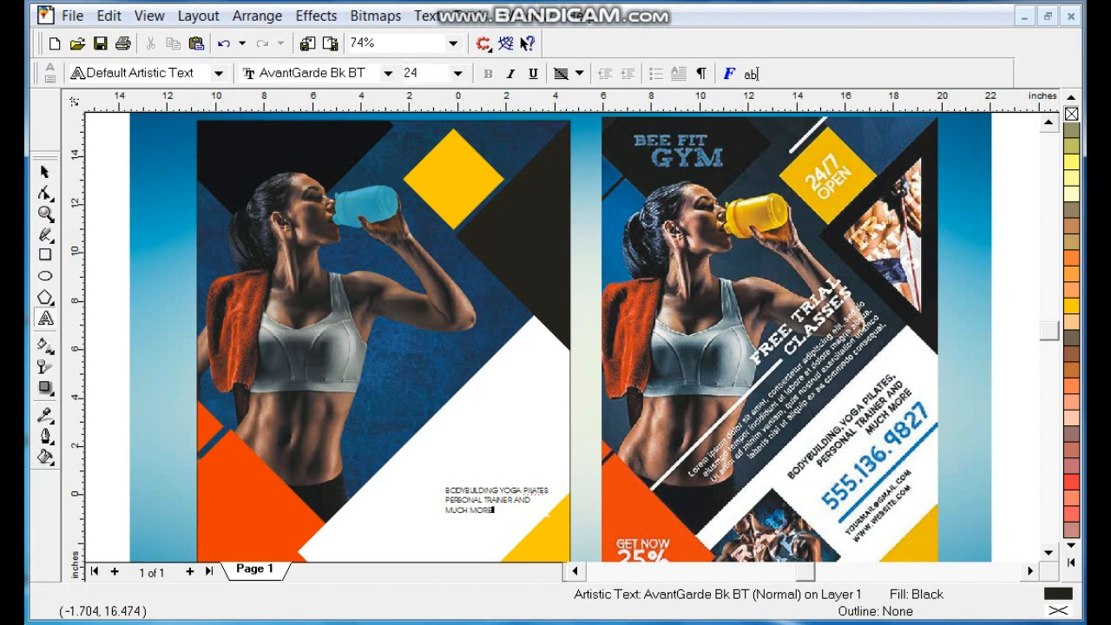
Set the font of the services text to AvantGarde Md BT
click(45, 172)
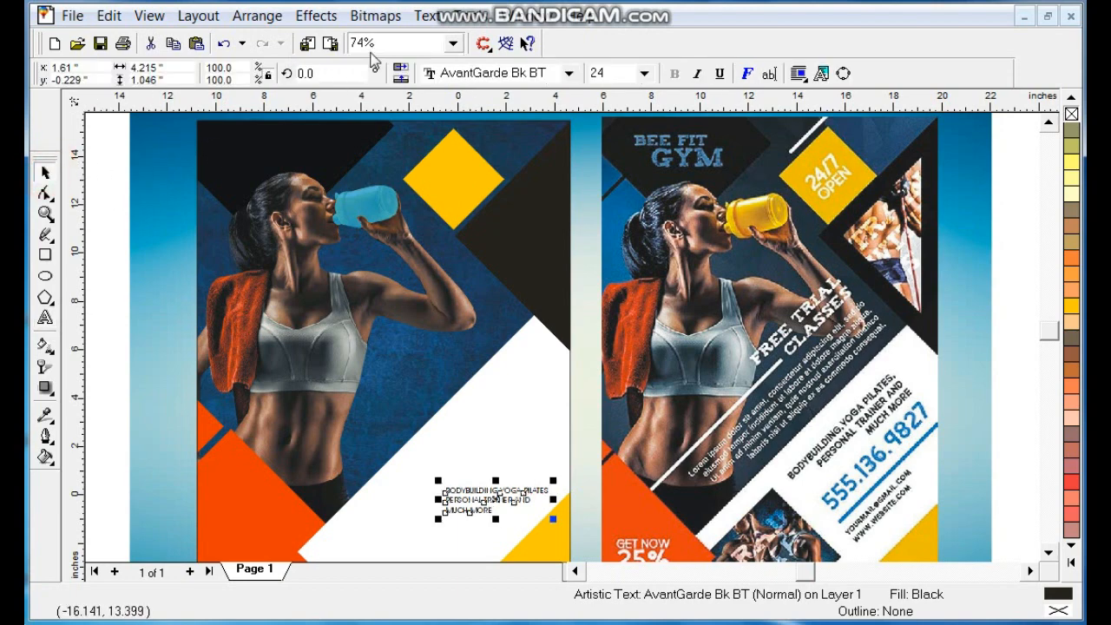
click(437, 74)
key(Down)
key(Down)
key(Return)
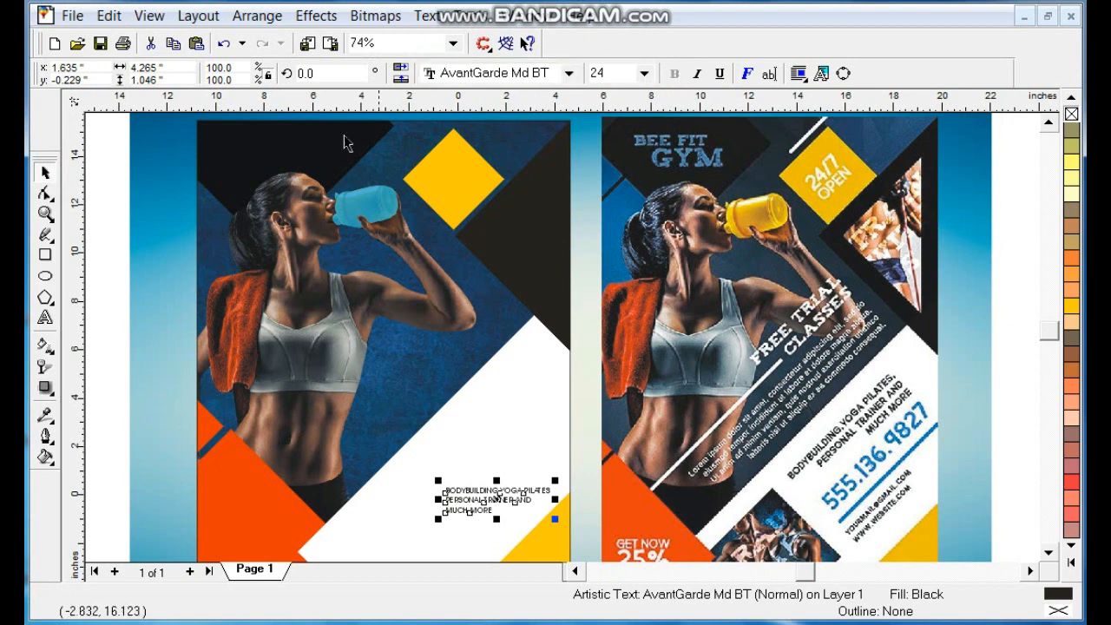
Right-align the services text and enlarge it to about 39 pt
click(46, 319)
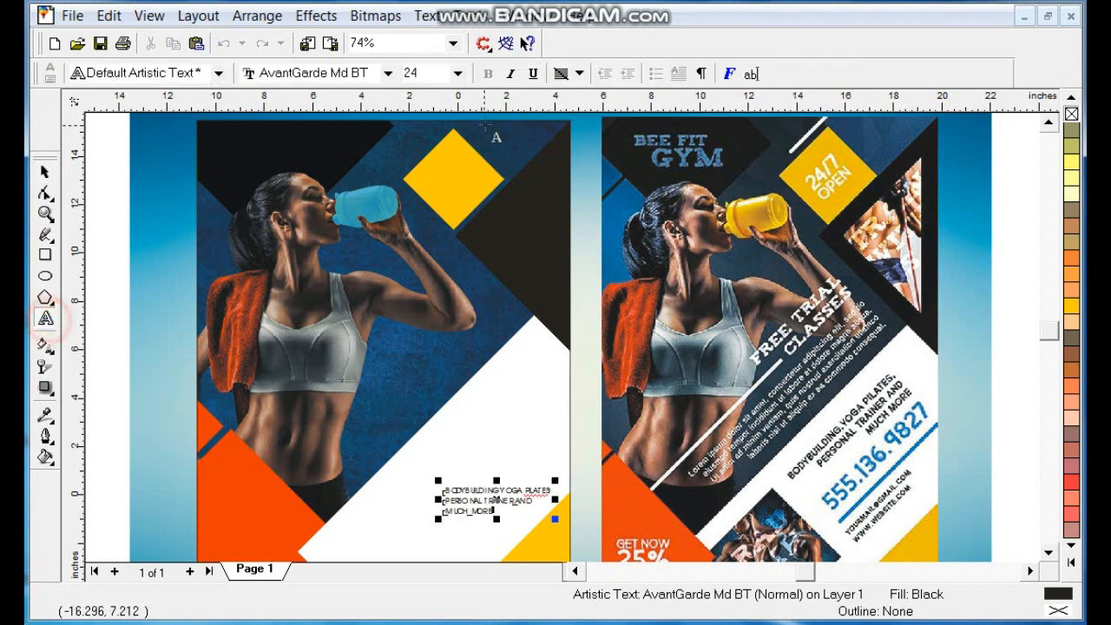
click(563, 74)
click(587, 152)
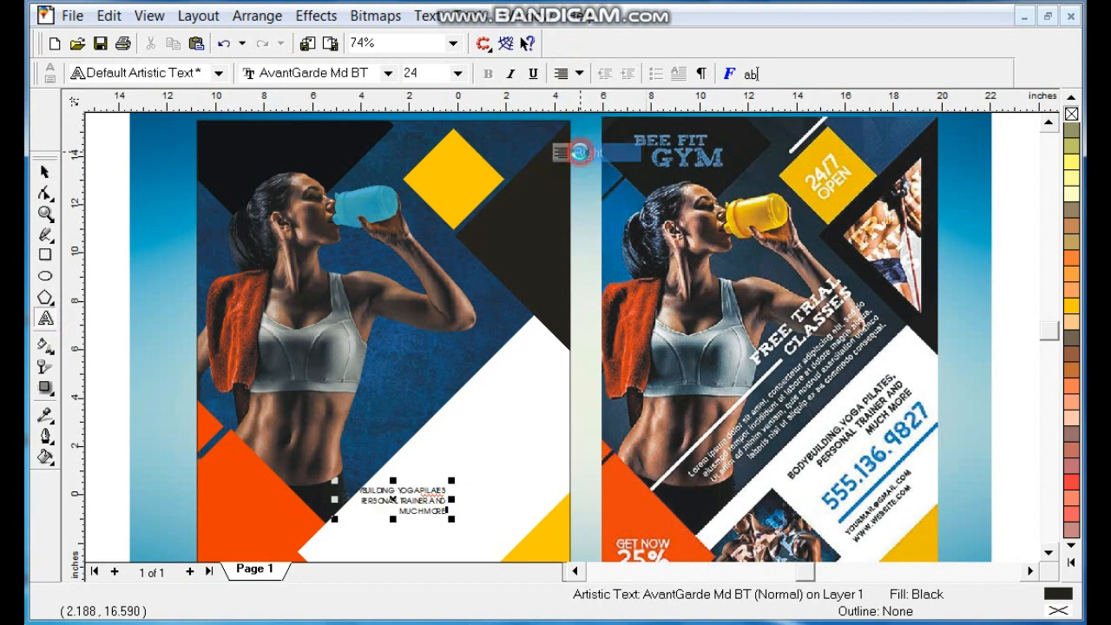
click(46, 168)
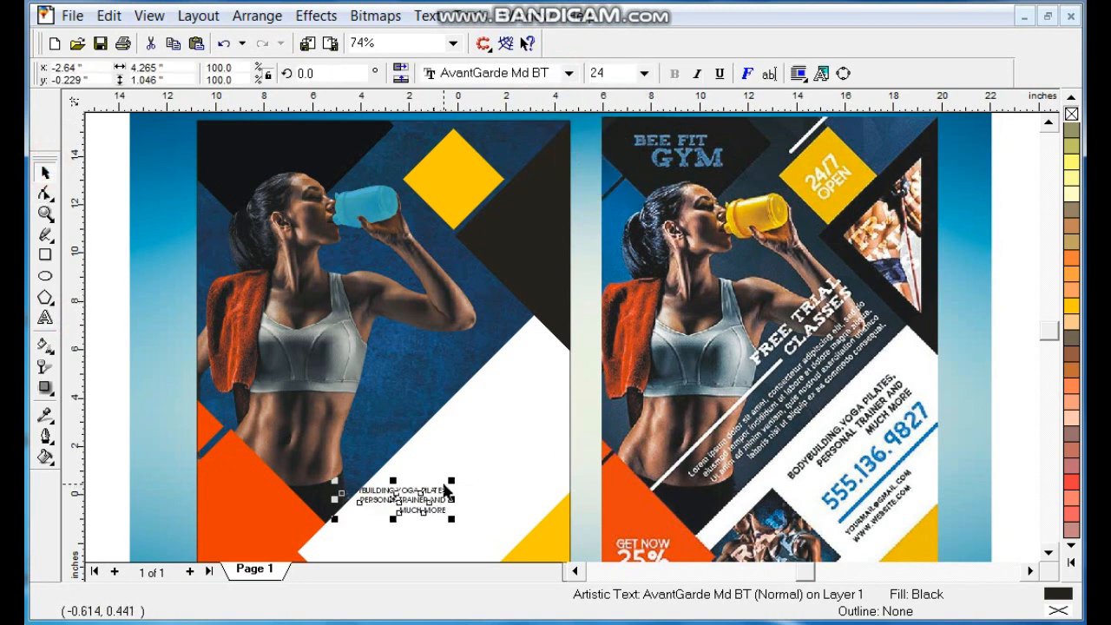
drag(451, 479, 519, 442)
click(519, 442)
click(489, 464)
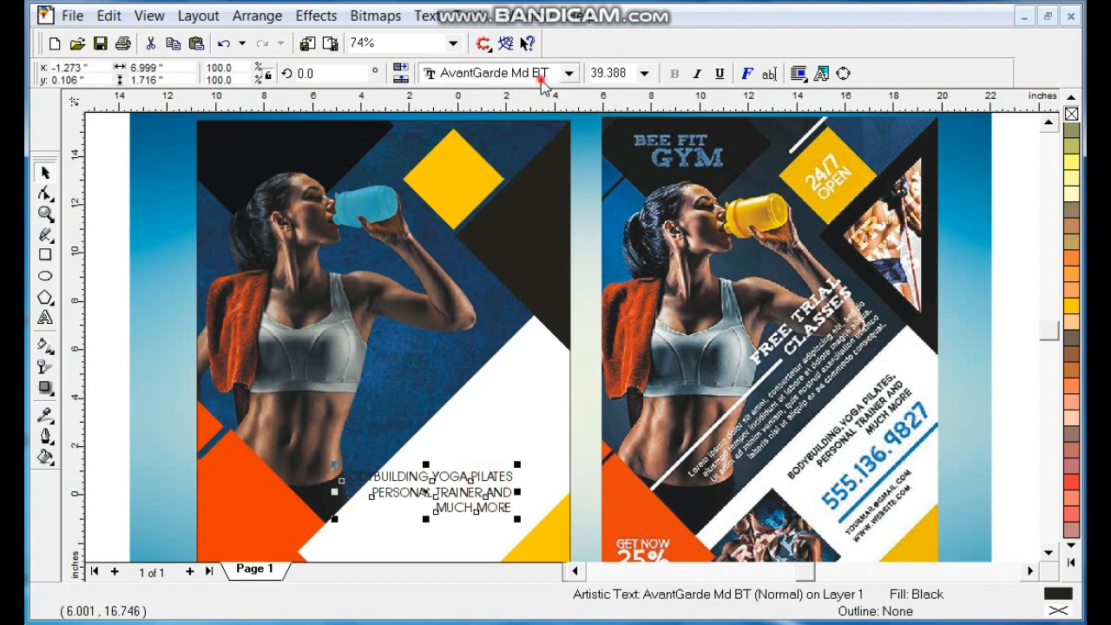
Set the services text in bold Arial and scale it down to about 33 pt
click(542, 76)
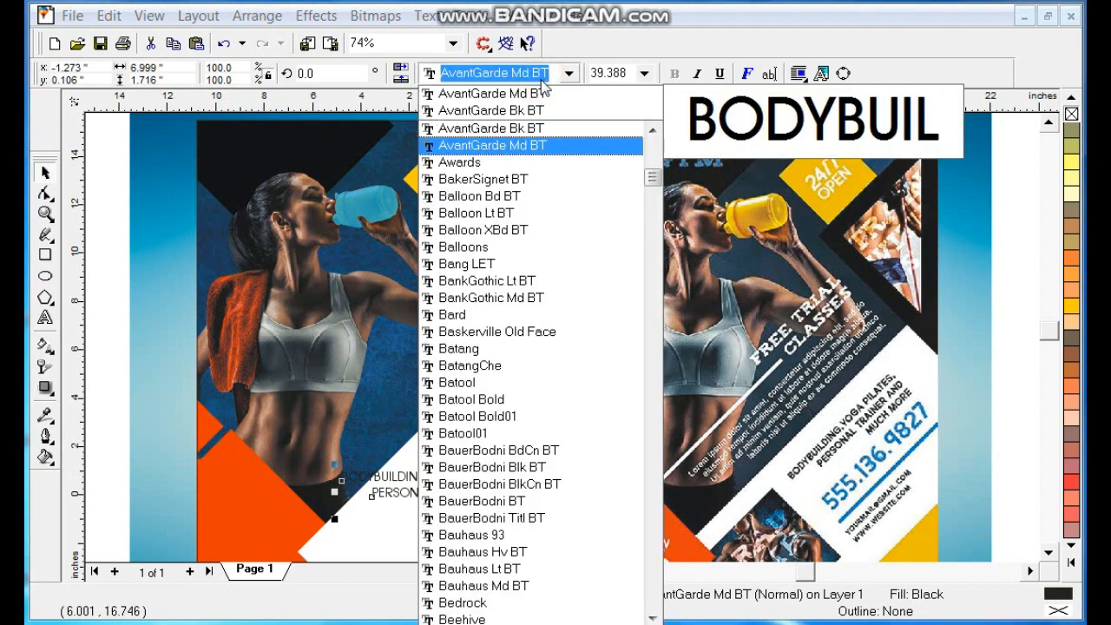
text(arial)
key(Return)
click(676, 74)
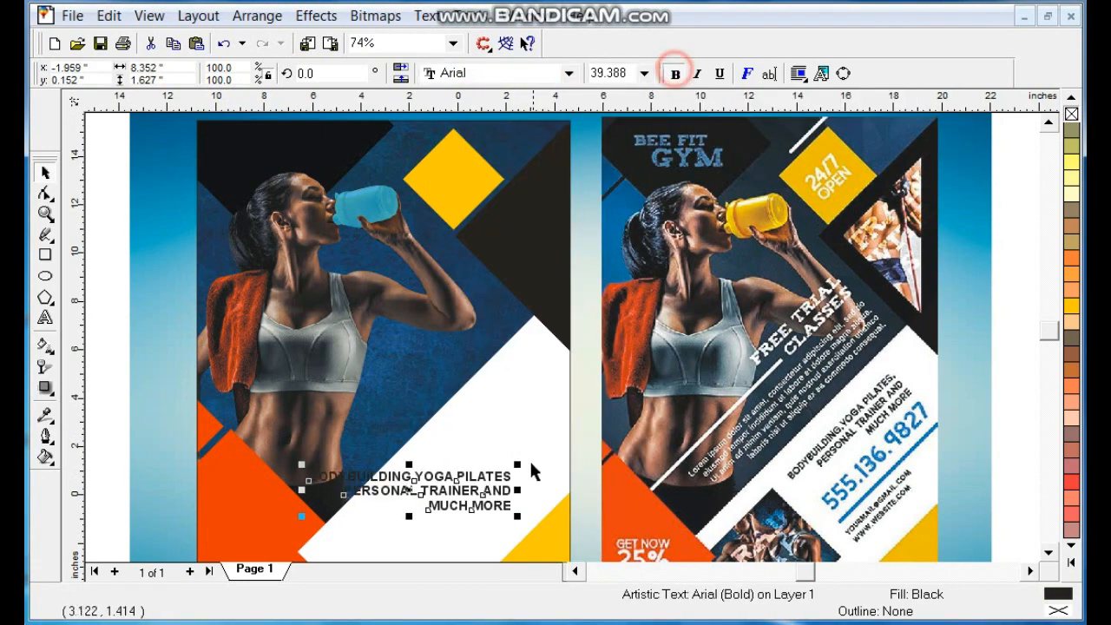
drag(518, 516, 485, 511)
Rotate the services text 45 degrees and place it along the upper part of the white band
click(310, 77)
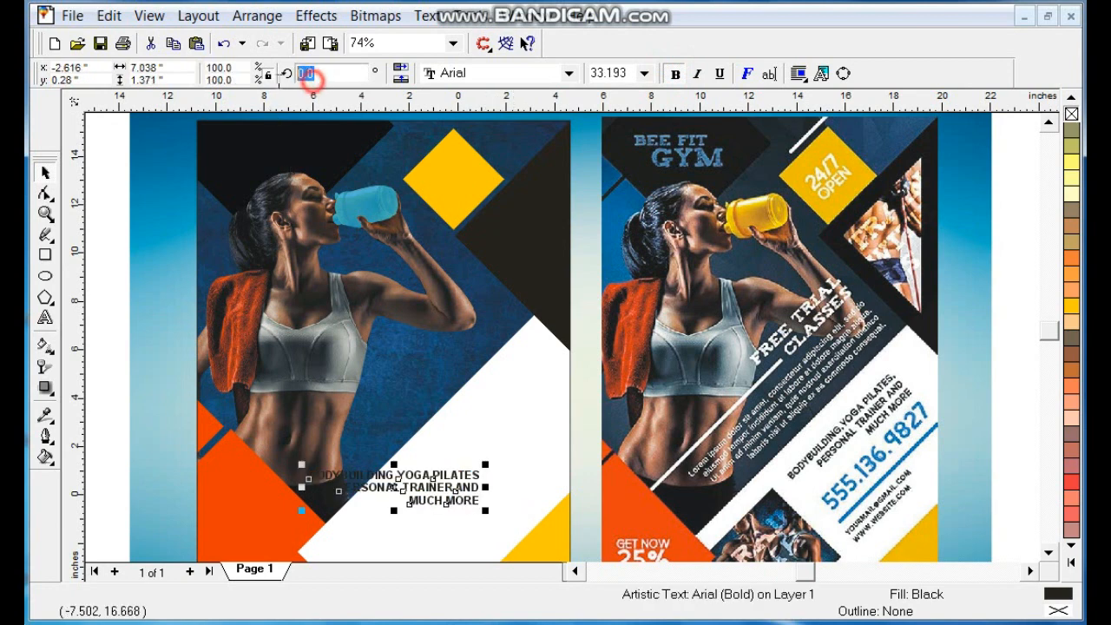
text(45)
key(Return)
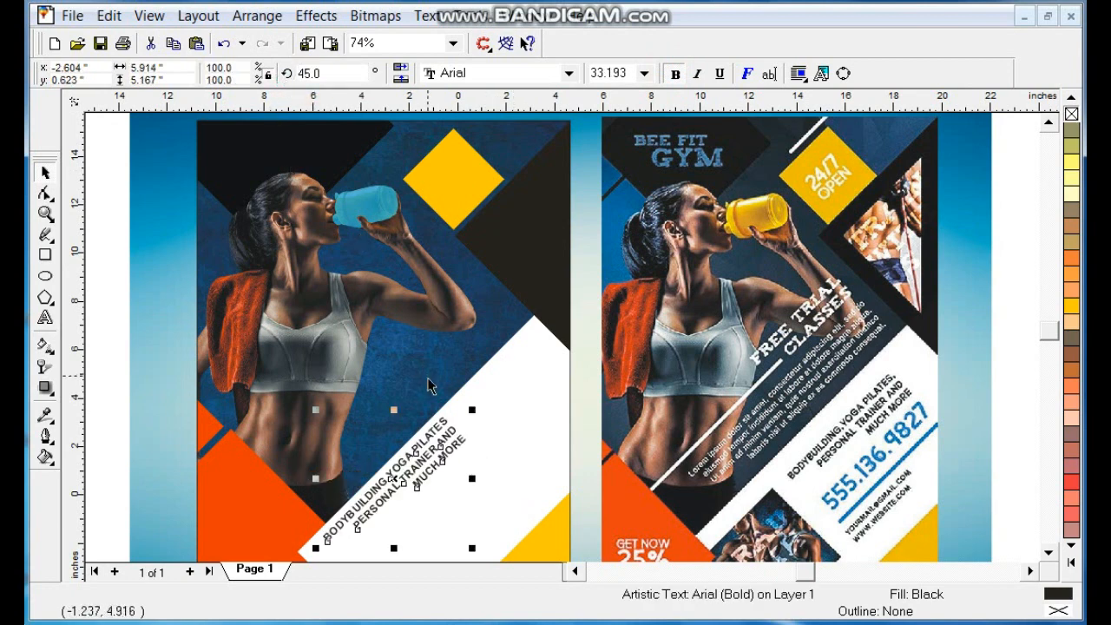
click(522, 397)
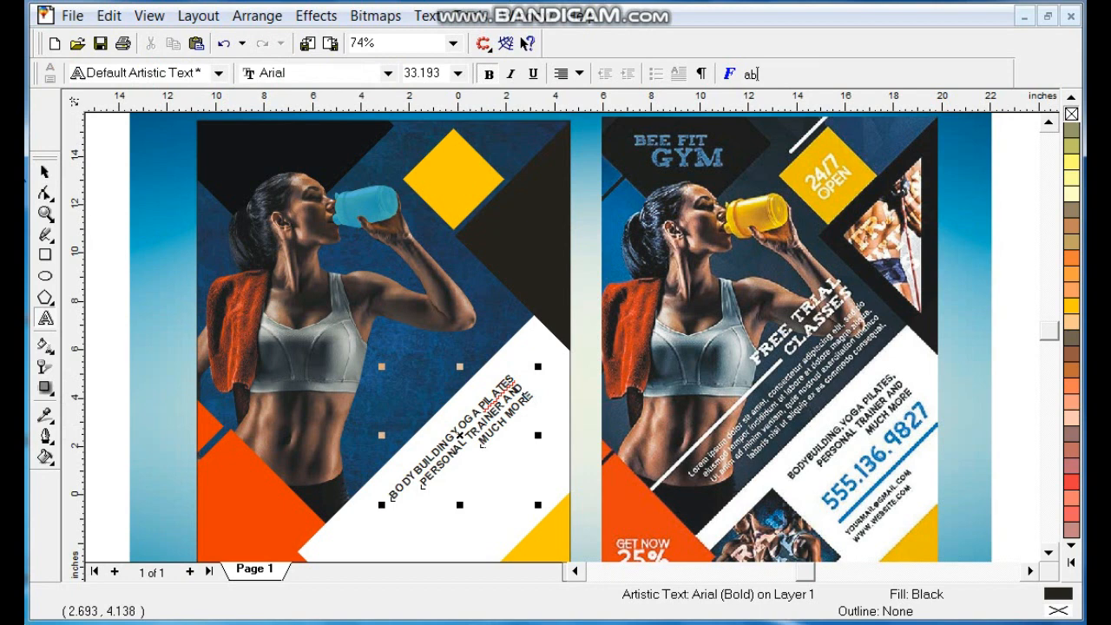
click(43, 172)
Duplicate the services text just below the original and replace the copy's last line with the phone number
drag(506, 420, 557, 427)
right_click(532, 453)
click(45, 319)
text(55)
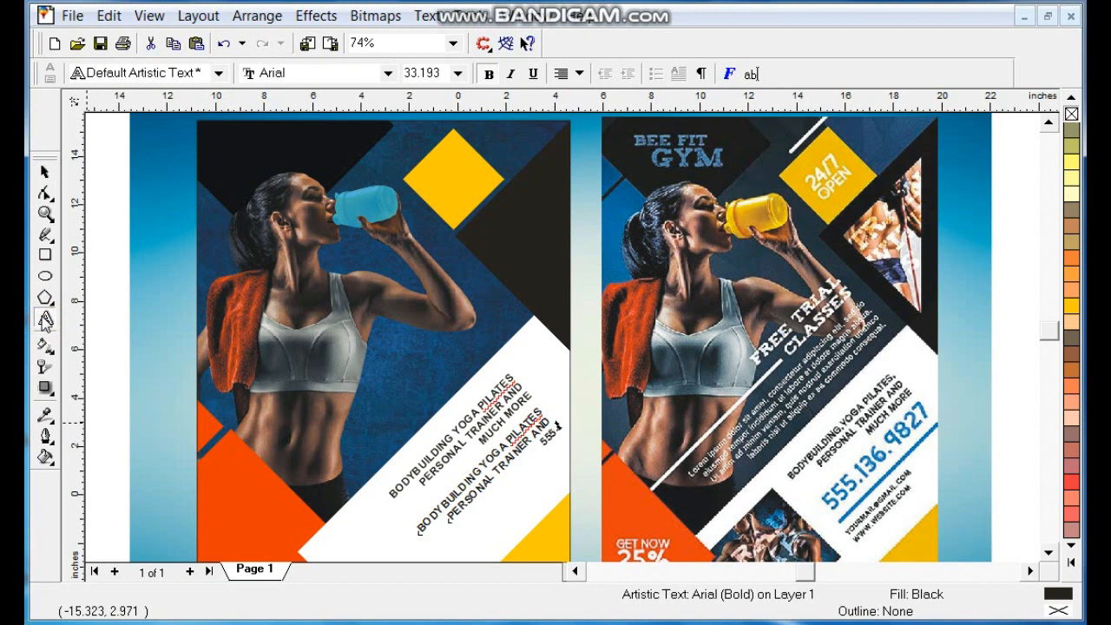
text(5-136-9827)
click(42, 173)
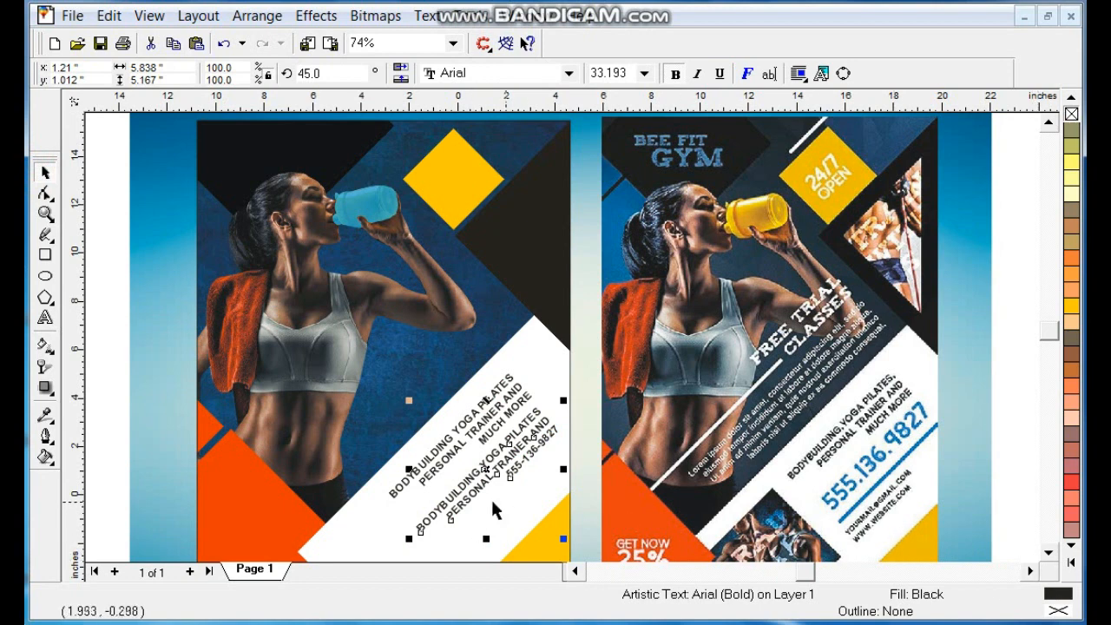
Clear all lines of the copied text and enter only the phone number in it
click(45, 318)
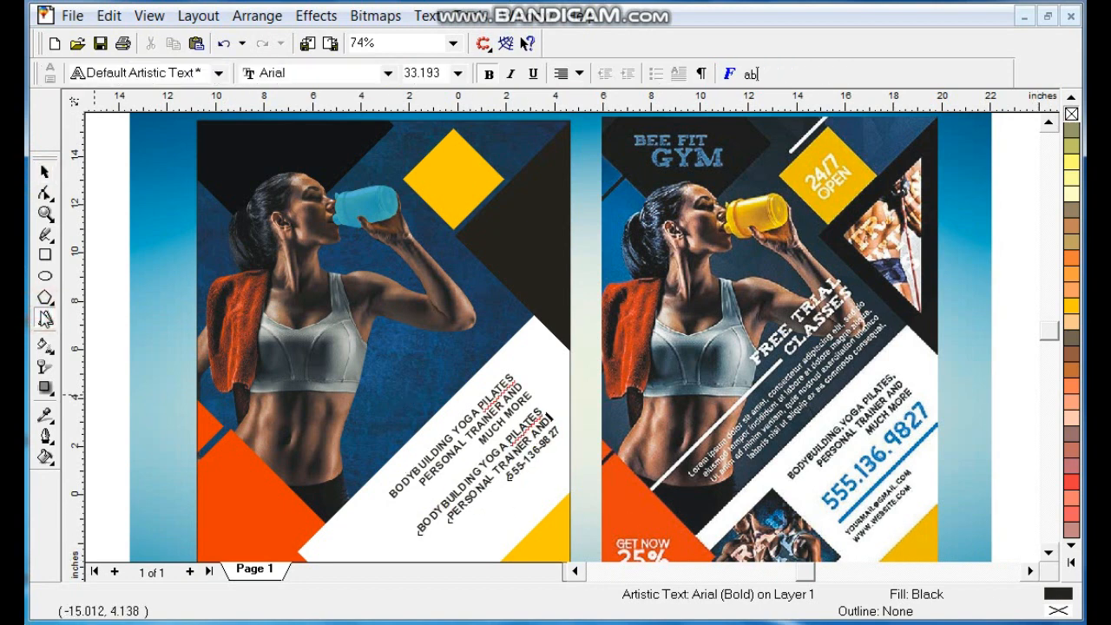
key(shift+Down)
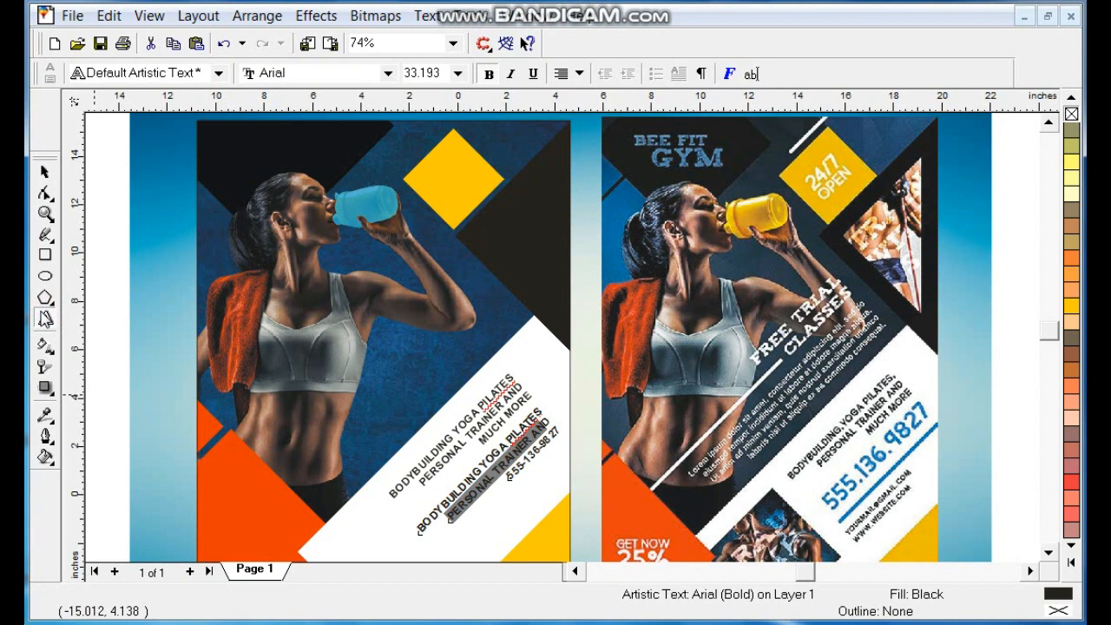
key(Down)
key(shift+End)
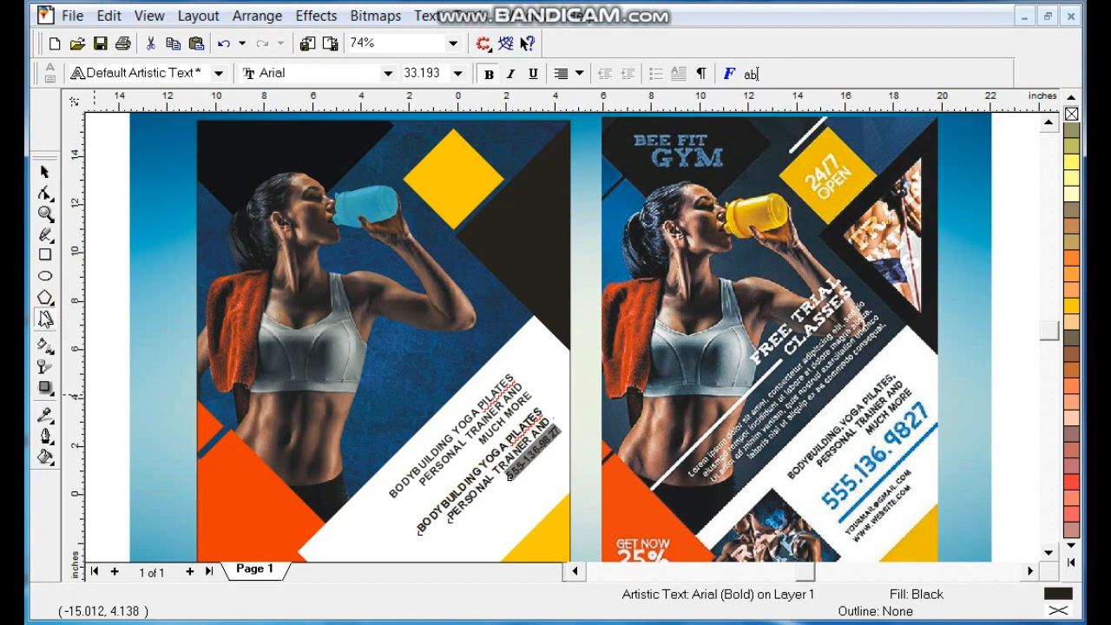
key(Delete)
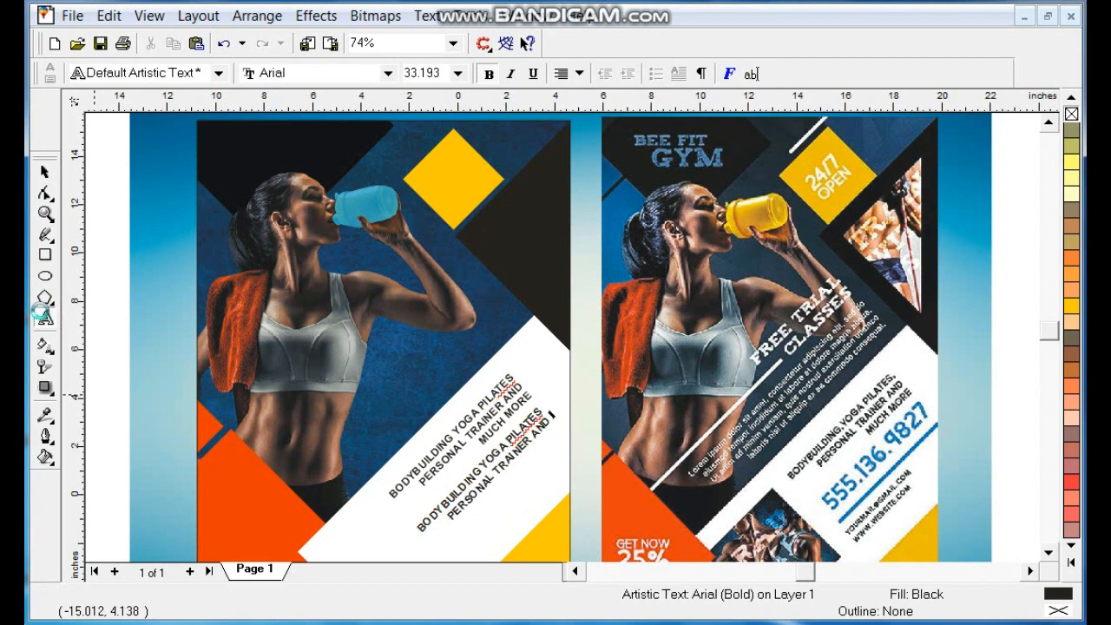
key(Home)
key(shift+End)
key(shift+Up)
key(shift+Down)
key(Up)
key(ctrl+a)
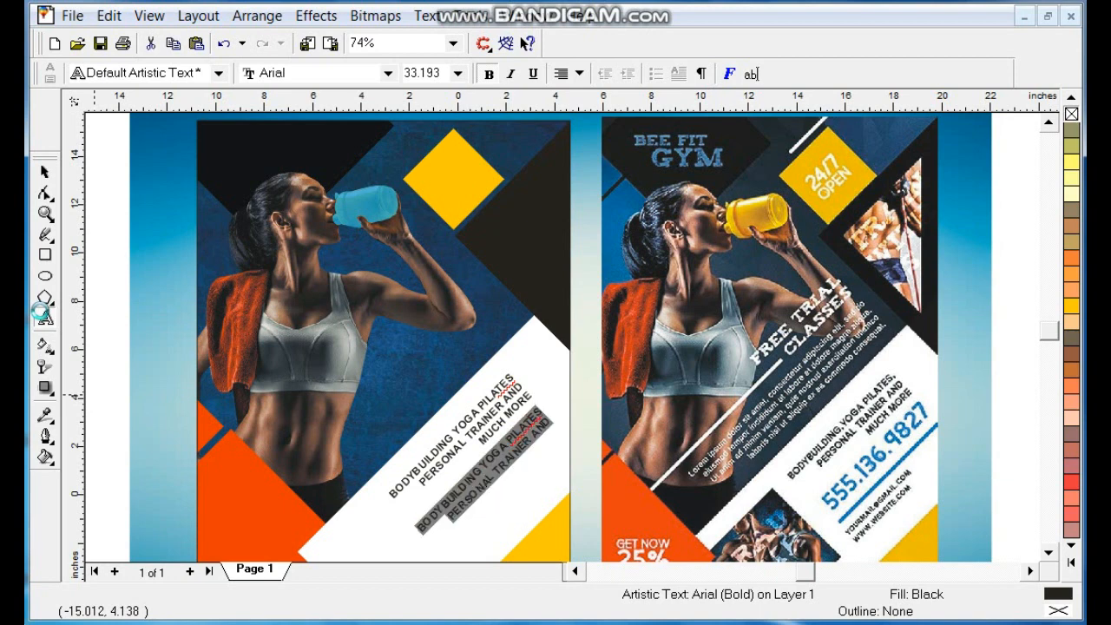
key(Delete)
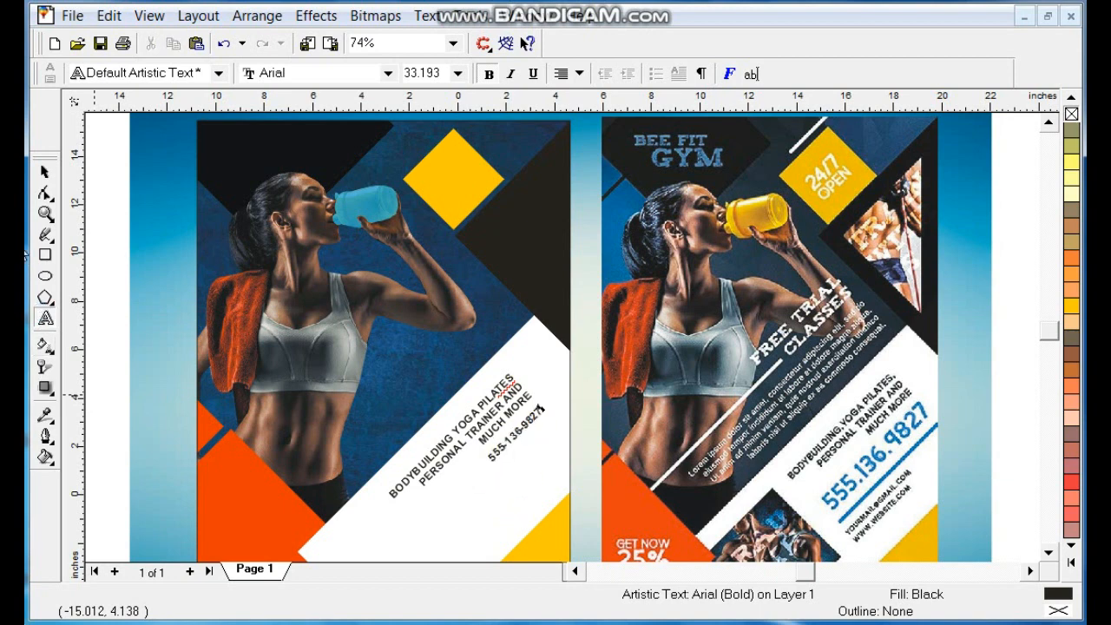
Fill the phone number with cyan, enlarge it to about 74 pt and italicize it
click(44, 172)
click(1072, 563)
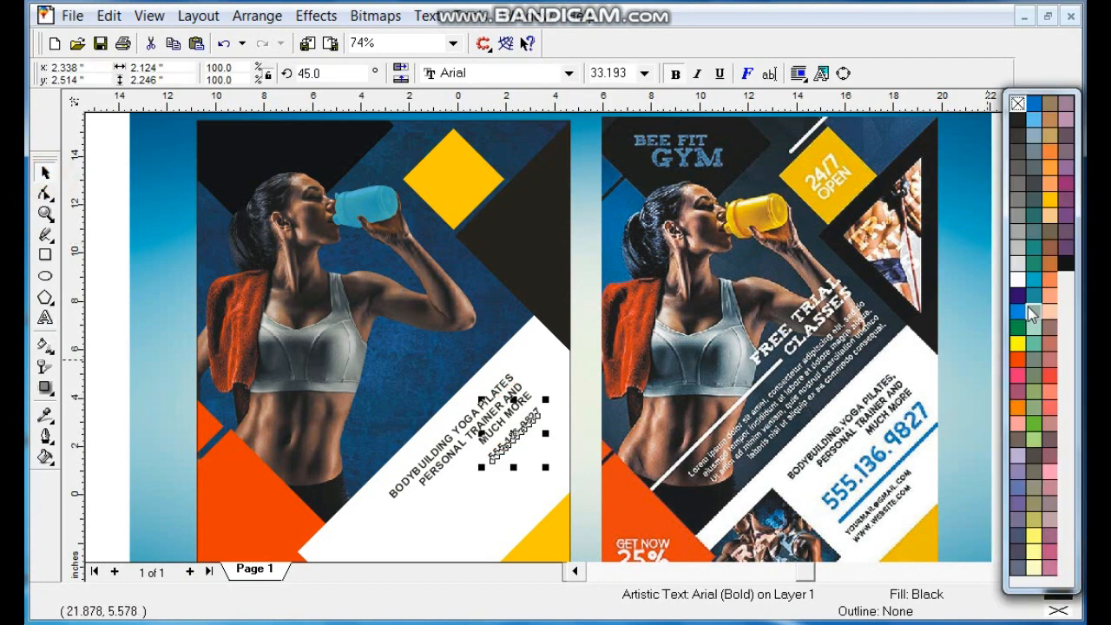
click(1021, 312)
drag(482, 467, 401, 533)
click(697, 74)
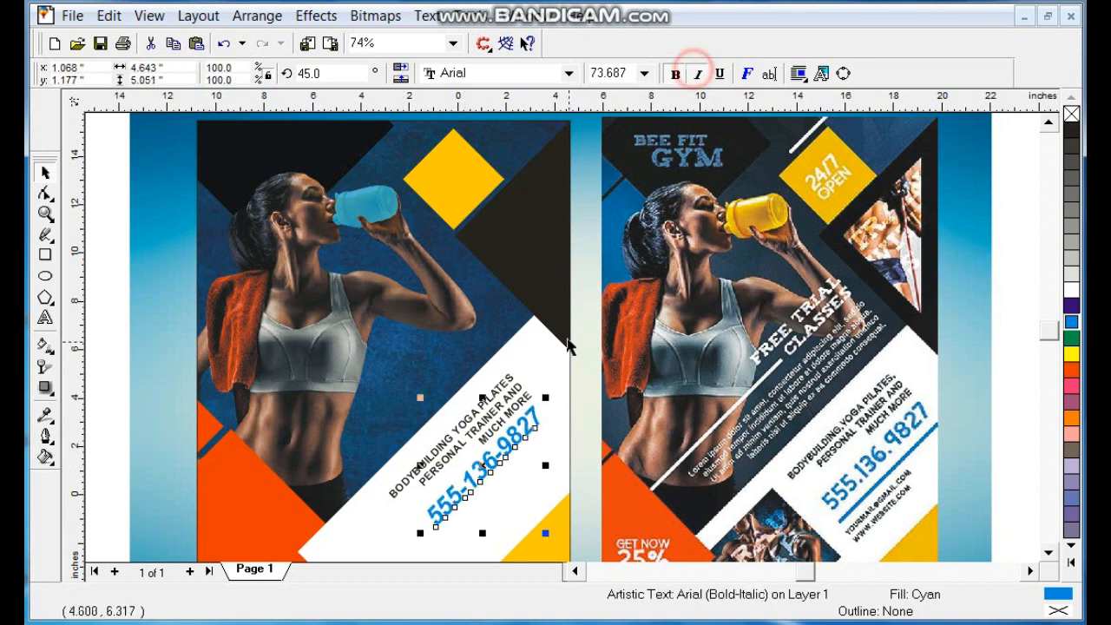
Duplicate the services text below the phone number and shrink the copy to about 19 pt
drag(479, 425, 534, 488)
right_click(534, 488)
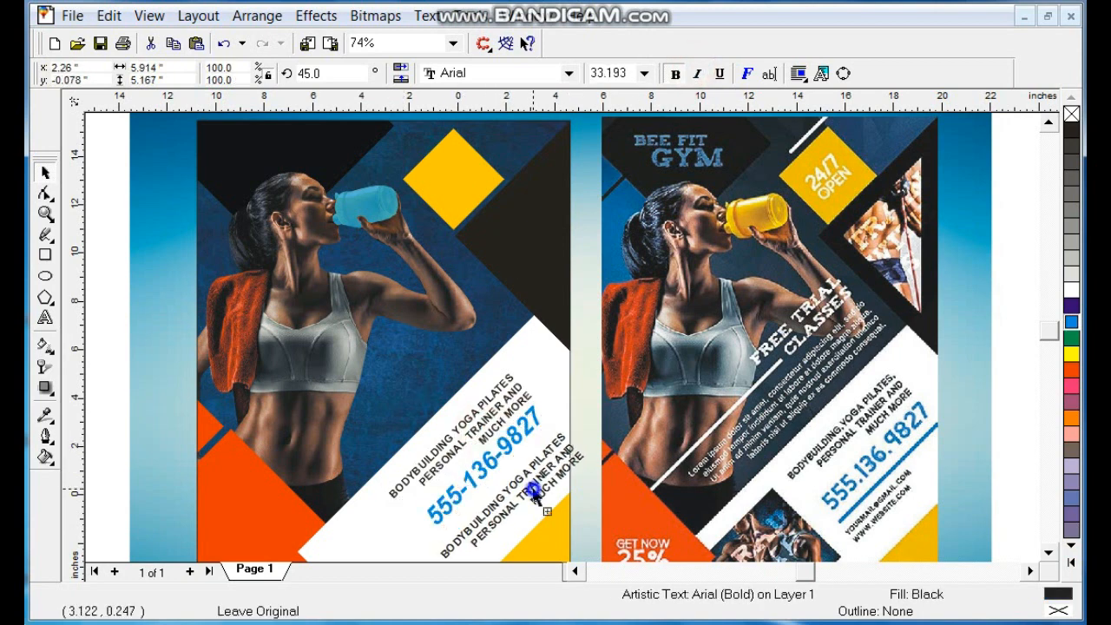
drag(589, 430, 502, 462)
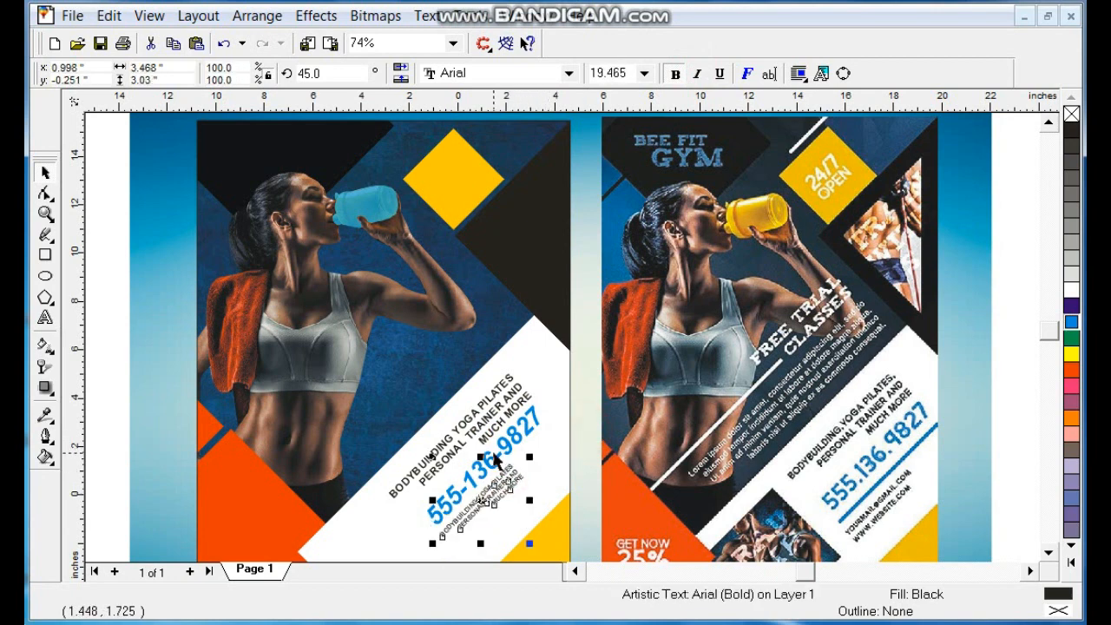
Remove the phone number's italics, underline it, and shift the small services text slightly away from it
click(495, 453)
click(705, 75)
click(719, 75)
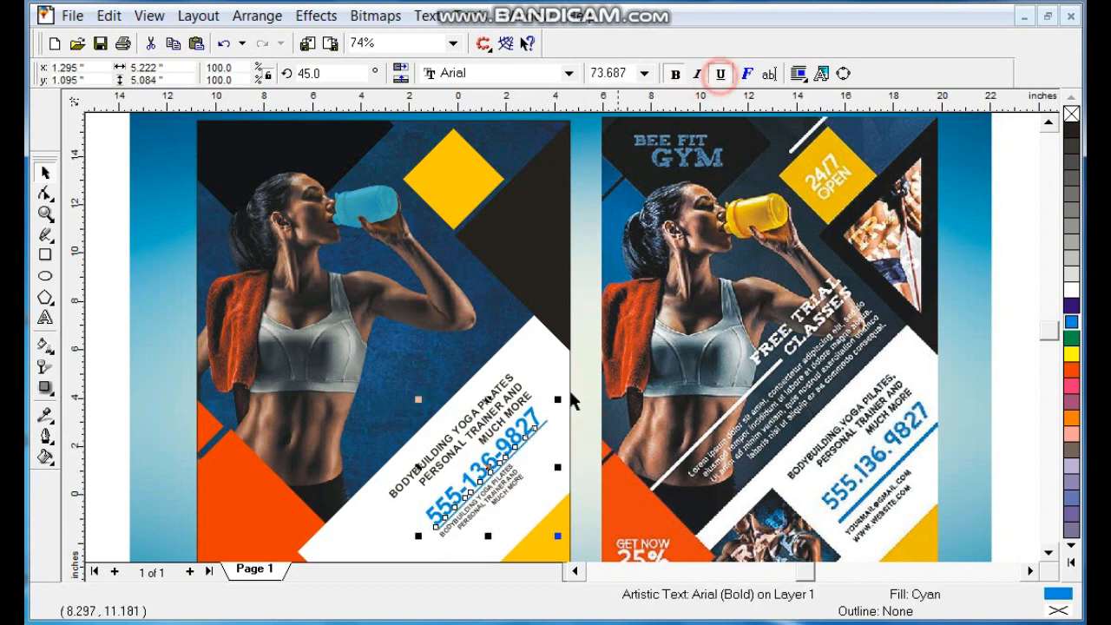
drag(507, 478, 509, 484)
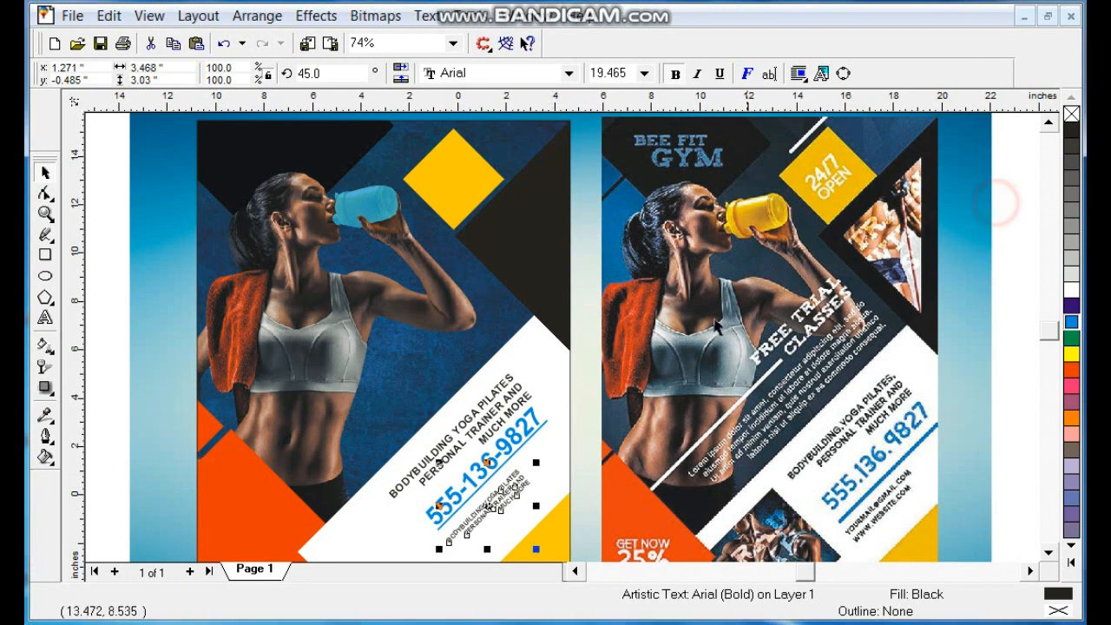
Duplicate the phone number onto the small yellow diamond and replace the copy's text with "24/18" and "OPEN" on two lines
drag(508, 445, 479, 187)
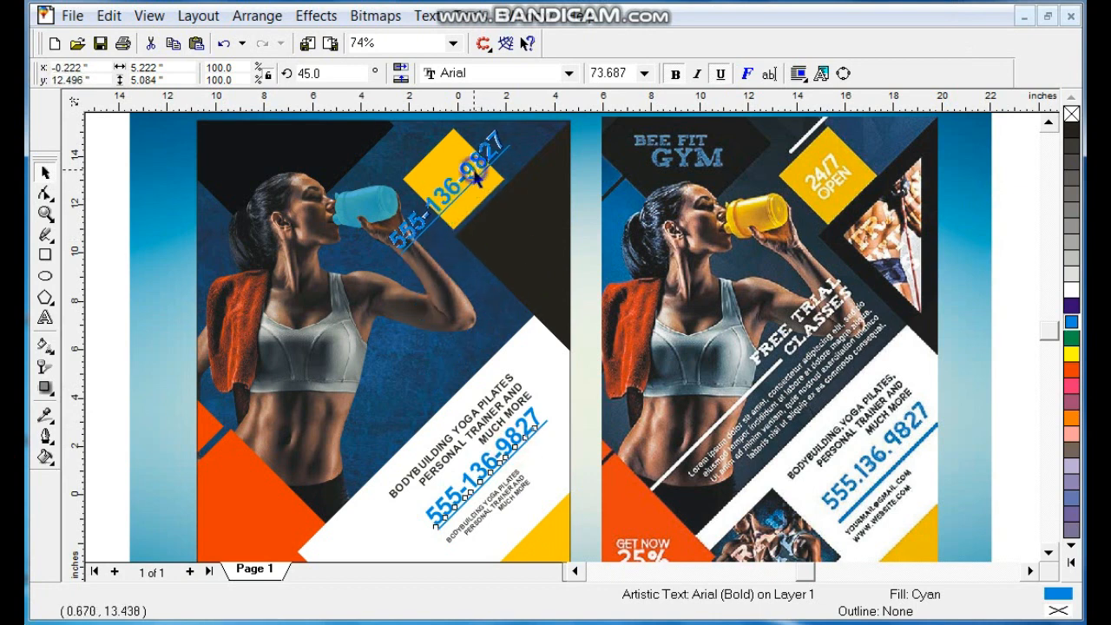
click(44, 318)
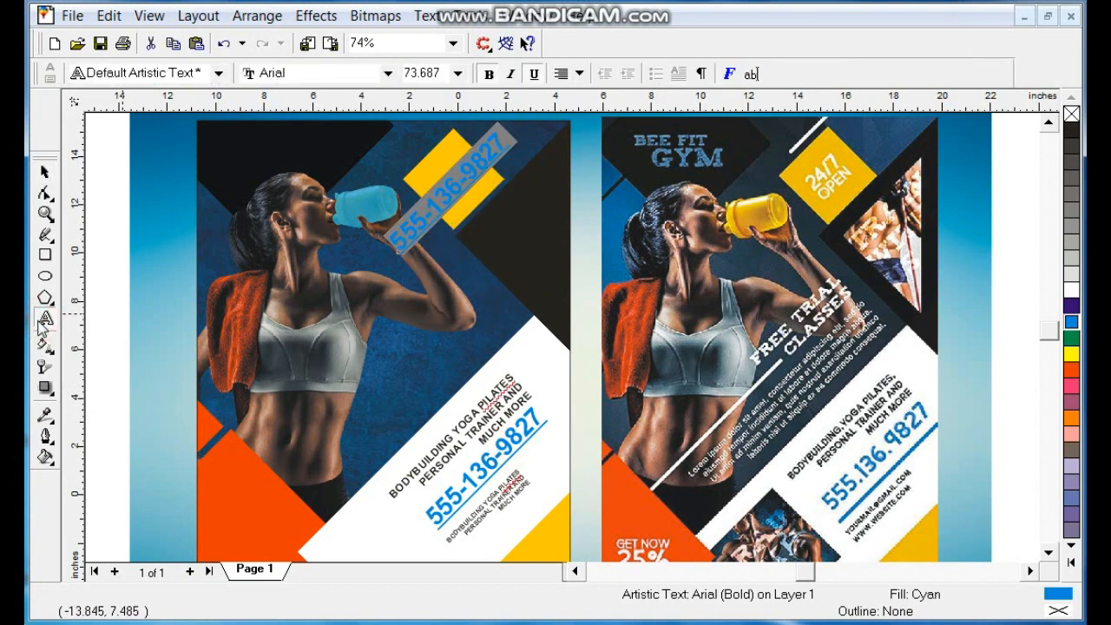
text(24/18)
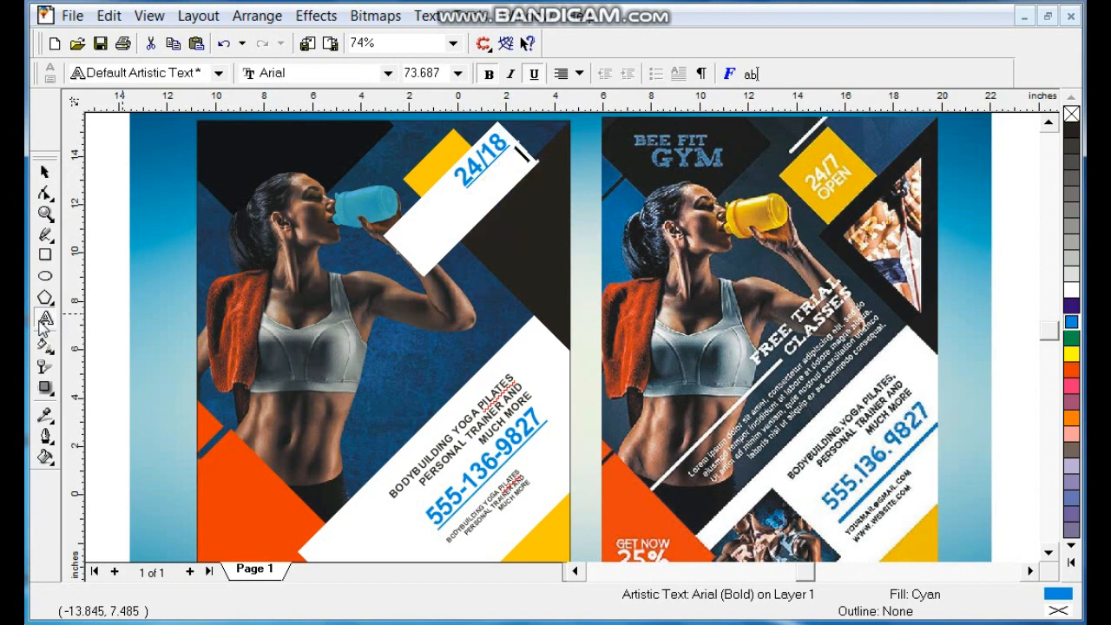
key(Return)
text(OPEN)
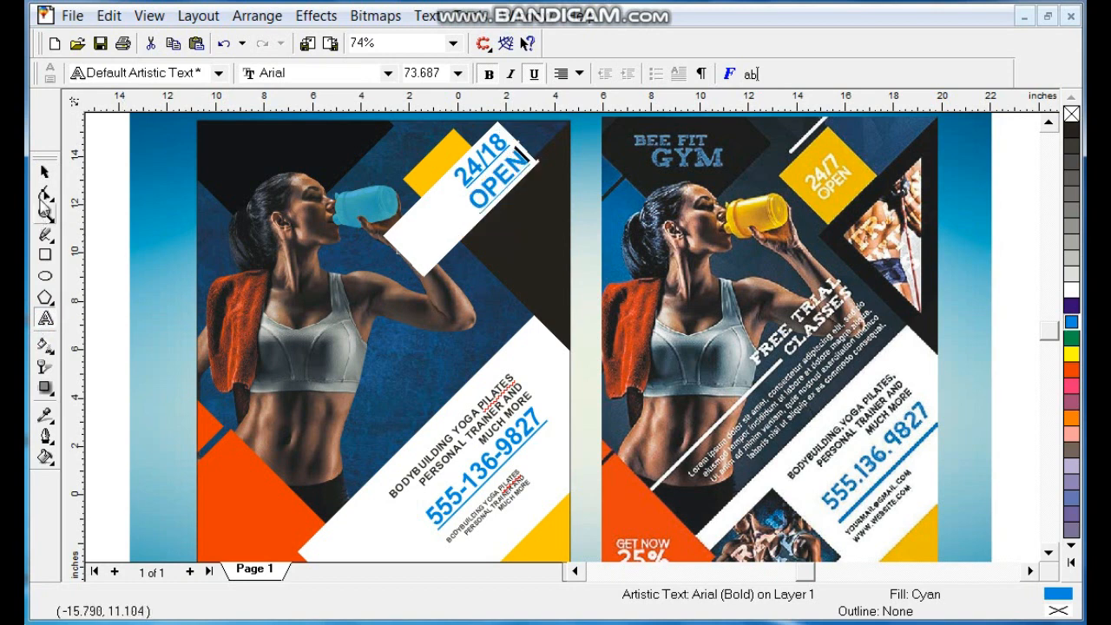
Fit the "24/18 OPEN" text inside the yellow diamond at about 65 pt and remove its underline
click(46, 171)
drag(460, 163, 429, 183)
drag(500, 132, 495, 136)
click(720, 73)
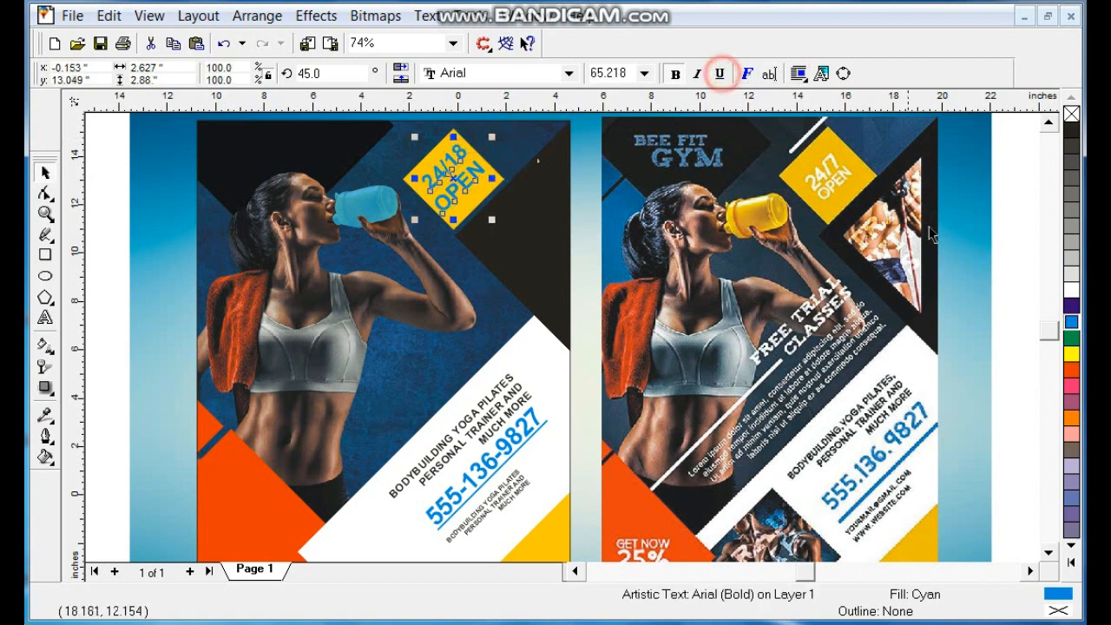
Color the "24/18 OPEN" text white and place a white copy of the services text, about 47 pt, on the blue area above the white band
click(1072, 290)
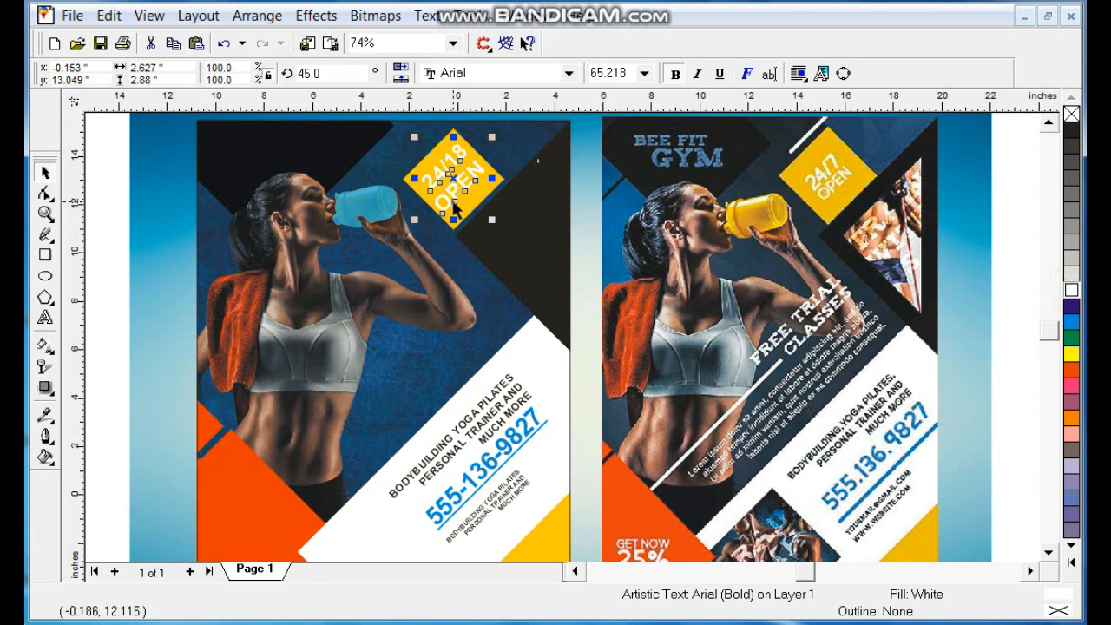
drag(501, 389, 440, 315)
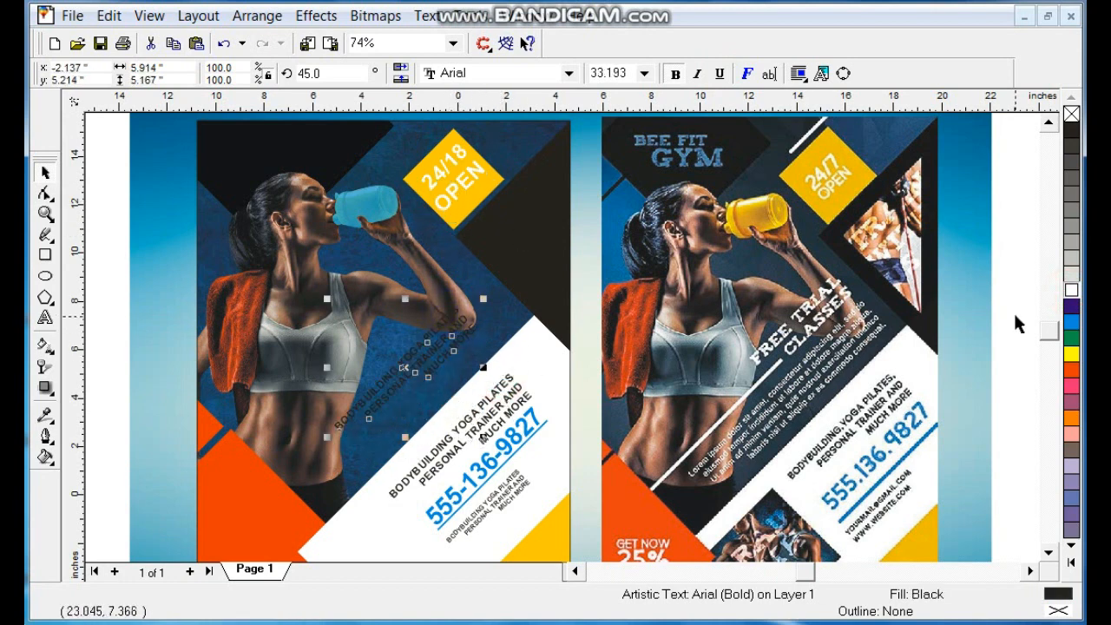
click(1072, 290)
drag(484, 299, 513, 273)
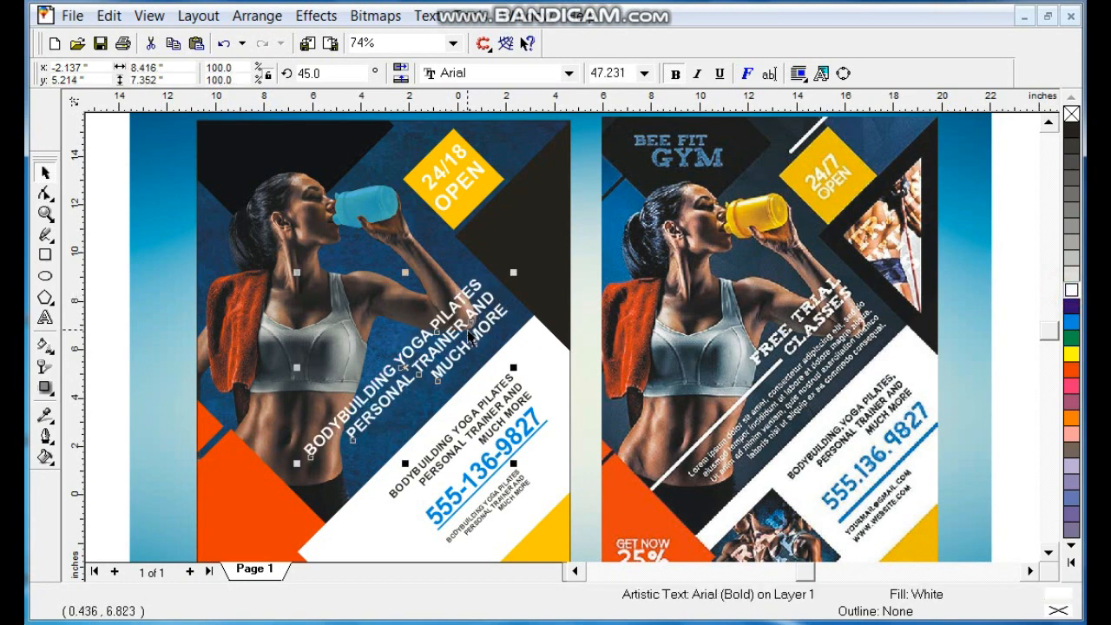
drag(465, 330, 466, 335)
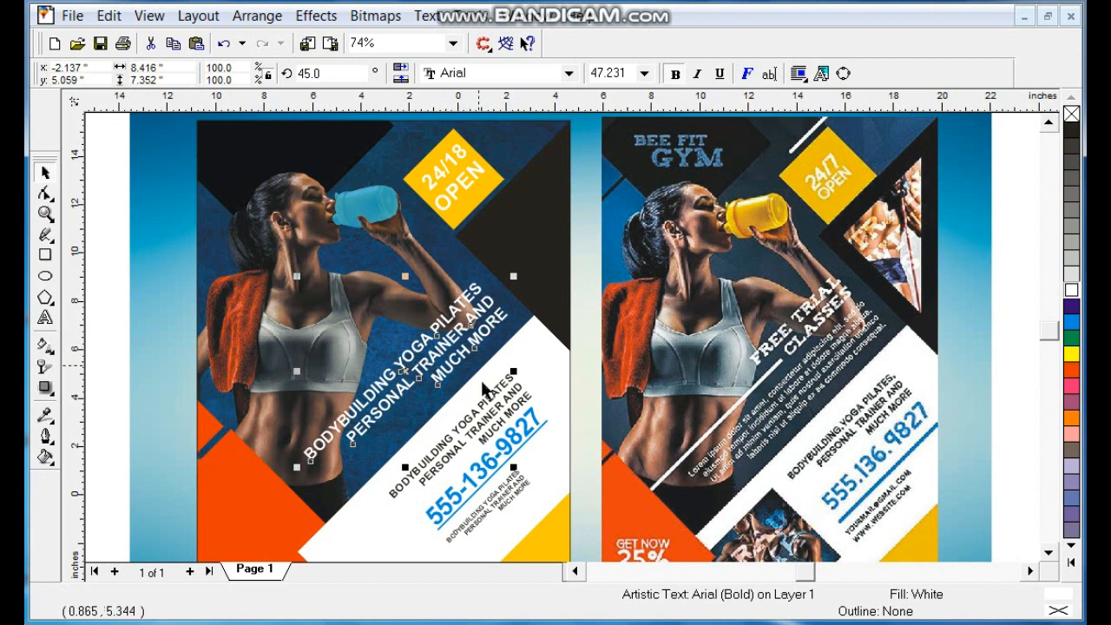
Duplicate the phone number near the black diamond at the flyer's upper left and set the copy's rotation to 0 degrees
drag(501, 477, 327, 185)
drag(336, 69, 299, 78)
key(Return)
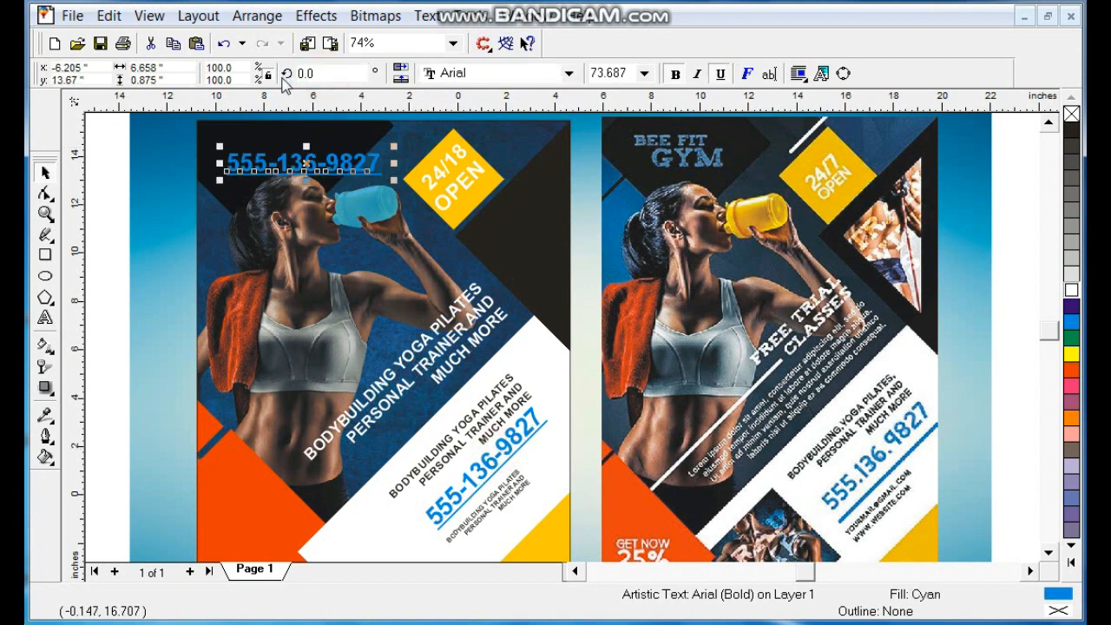
Replace the horizontal phone number copy's text with "BEE FIT" and "GYM" on two lines
click(45, 318)
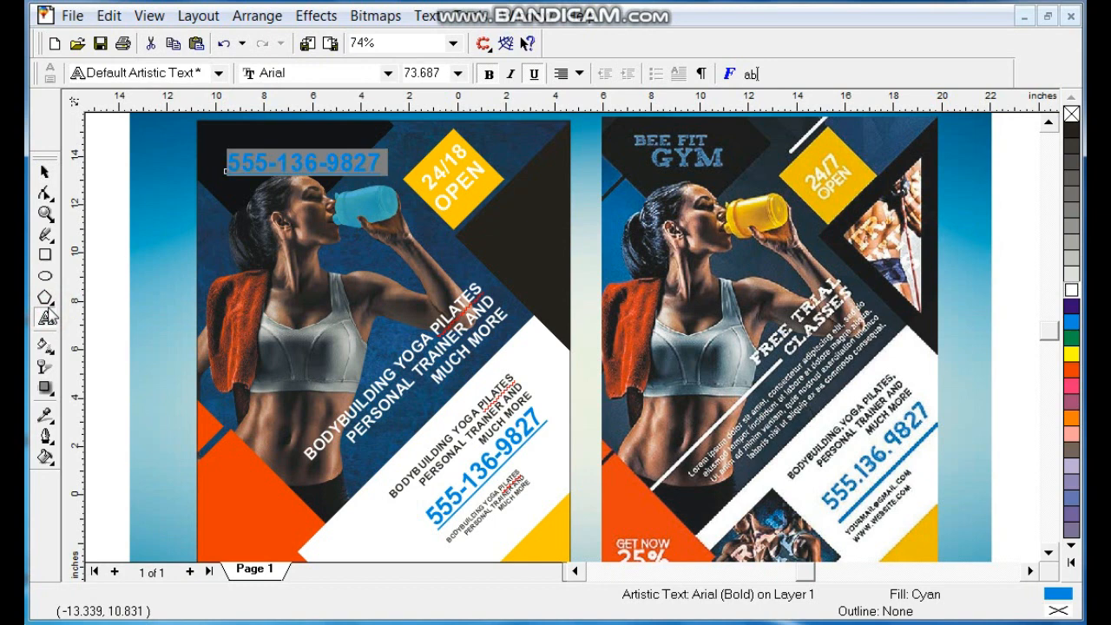
text(b)
key(BackSpace)
text(BEE FIT)
key(Return)
text(GYM)
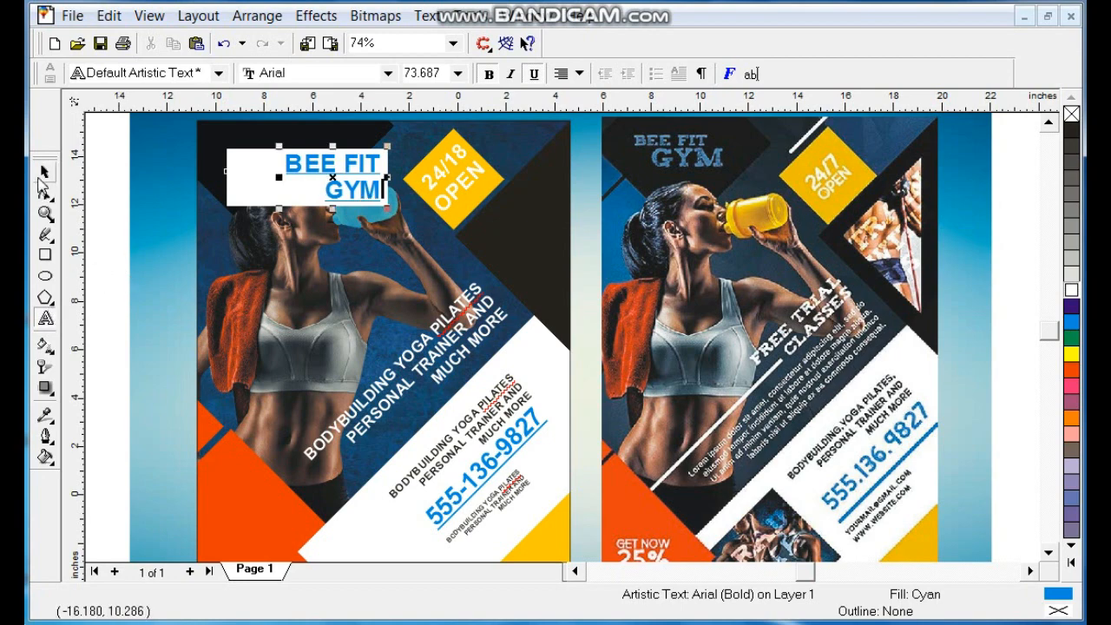
Change the "BEE FIT GYM" text's font to Rubber Stamp LET
click(45, 172)
click(456, 74)
text(Ruach LET)
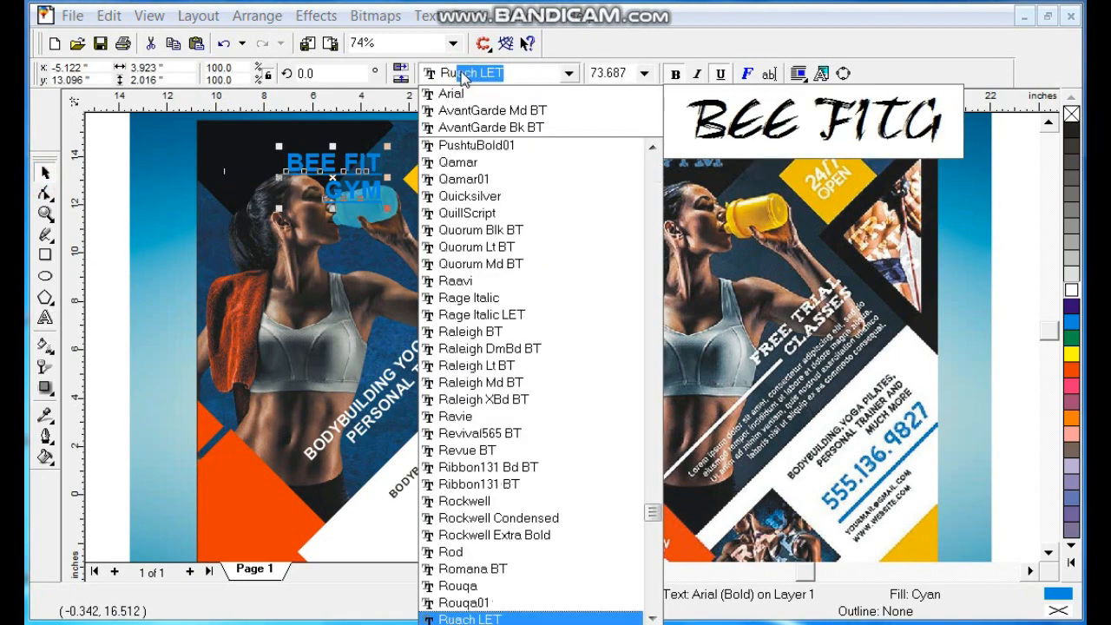
text(b)
key(Return)
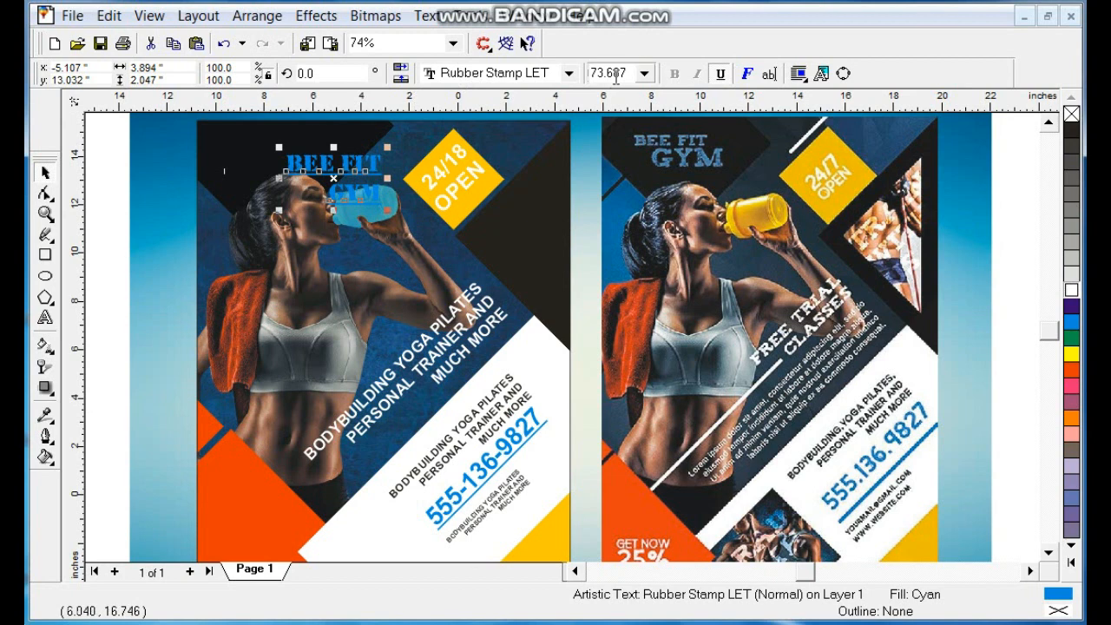
Fit the gym title inside the upper black diamond at about 62 pt, without underline, and break it apart into separate lines
drag(374, 161, 319, 167)
key(ctrl+k)
shift+click(309, 142)
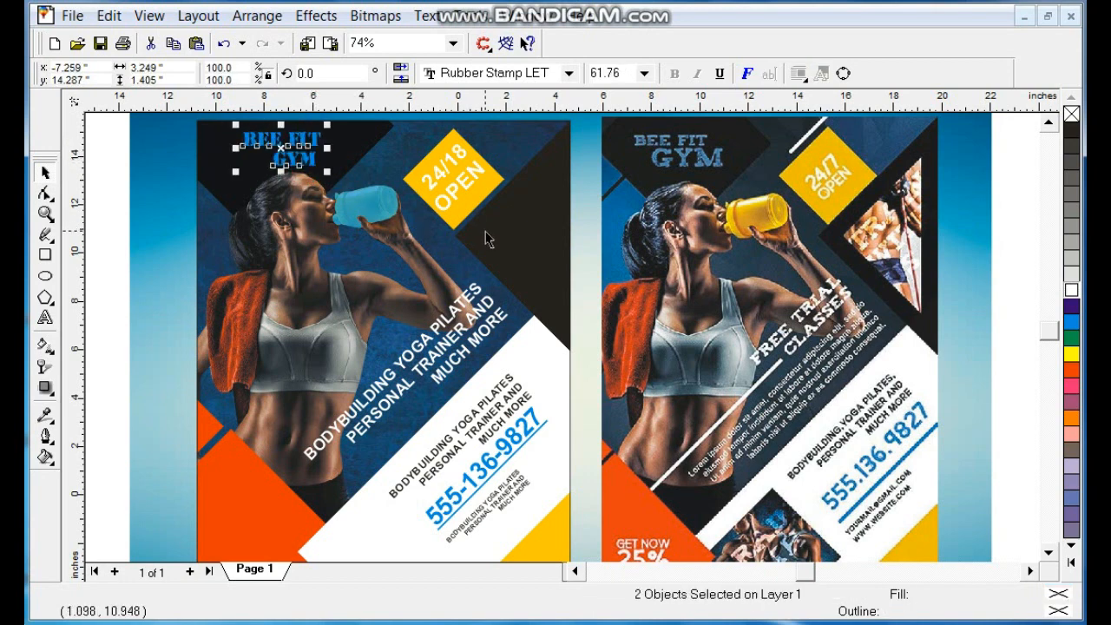
key(F4)
key(Escape)
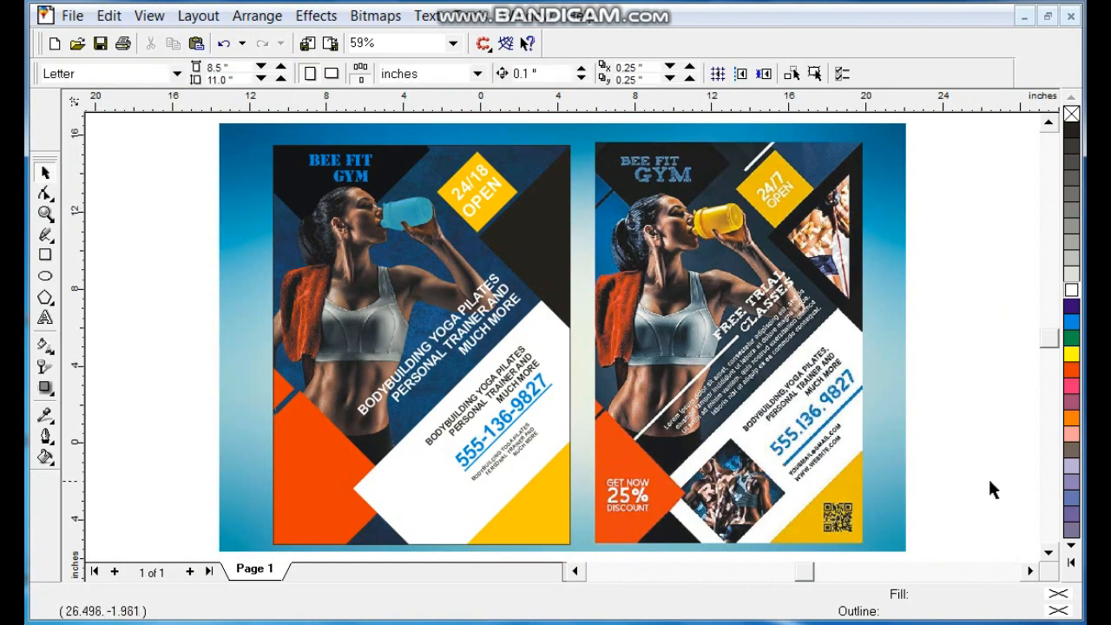
Draw a square over the flyer's orange diamond and rotate it 45 degrees
click(45, 255)
drag(287, 379, 397, 489)
click(46, 172)
click(303, 75)
text(45)
key(Return)
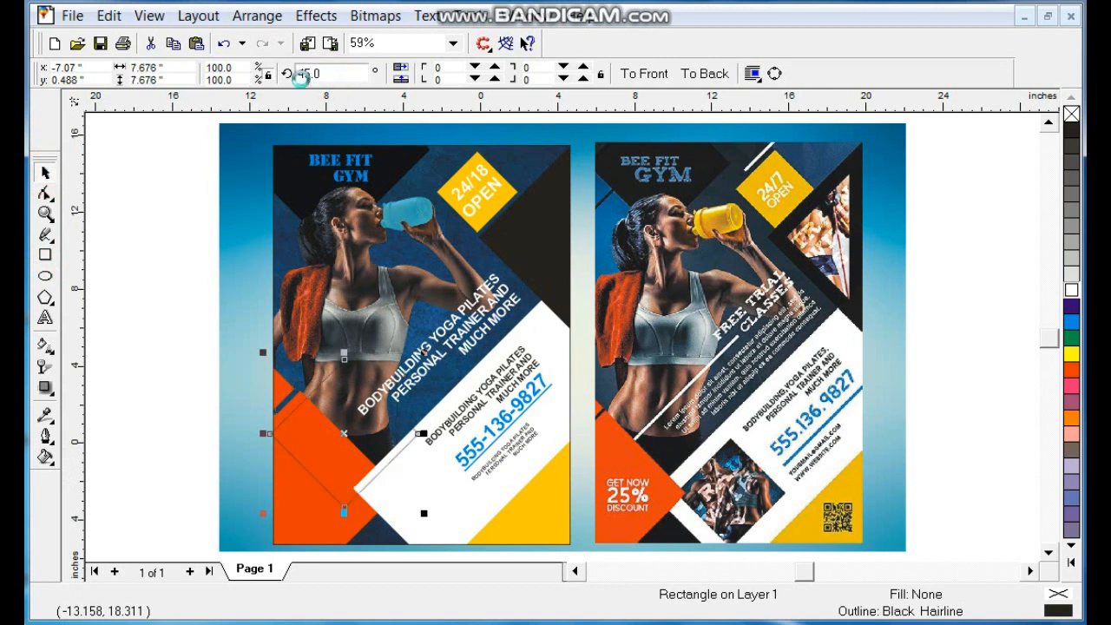
Fit the rotated square, about 5.6 inches across, into the white band's lower end and shift the phone and services texts clear of it
drag(345, 431, 442, 483)
drag(516, 403, 474, 444)
drag(415, 507, 424, 499)
click(458, 428)
shift+click(497, 439)
shift+click(519, 448)
drag(509, 450, 521, 434)
Fill the new diamond in the white band with black
click(449, 456)
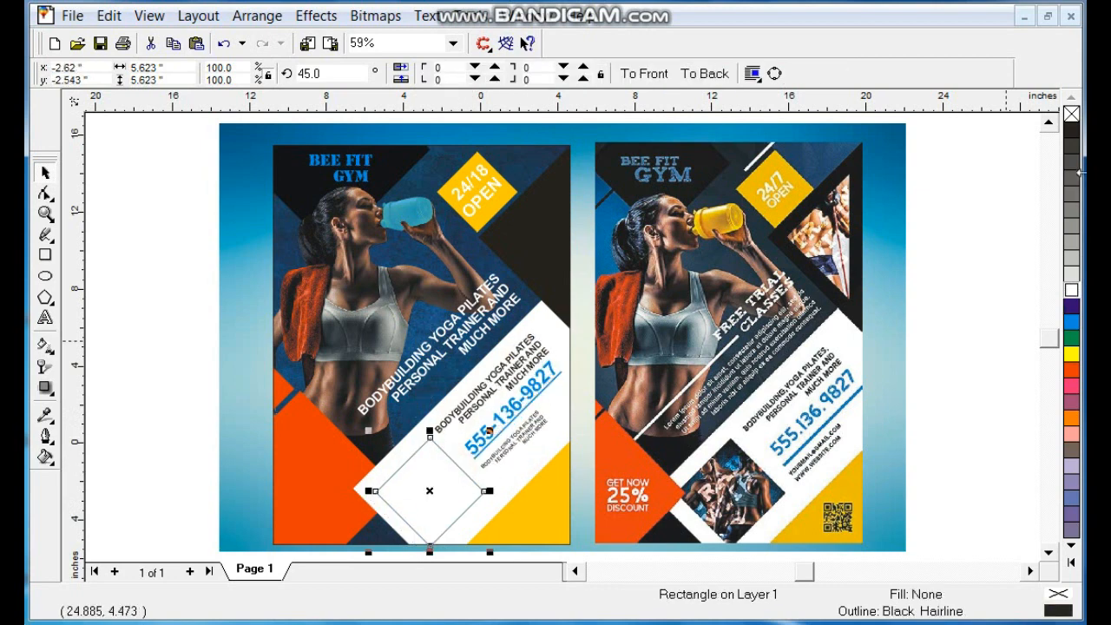
click(1073, 131)
click(926, 339)
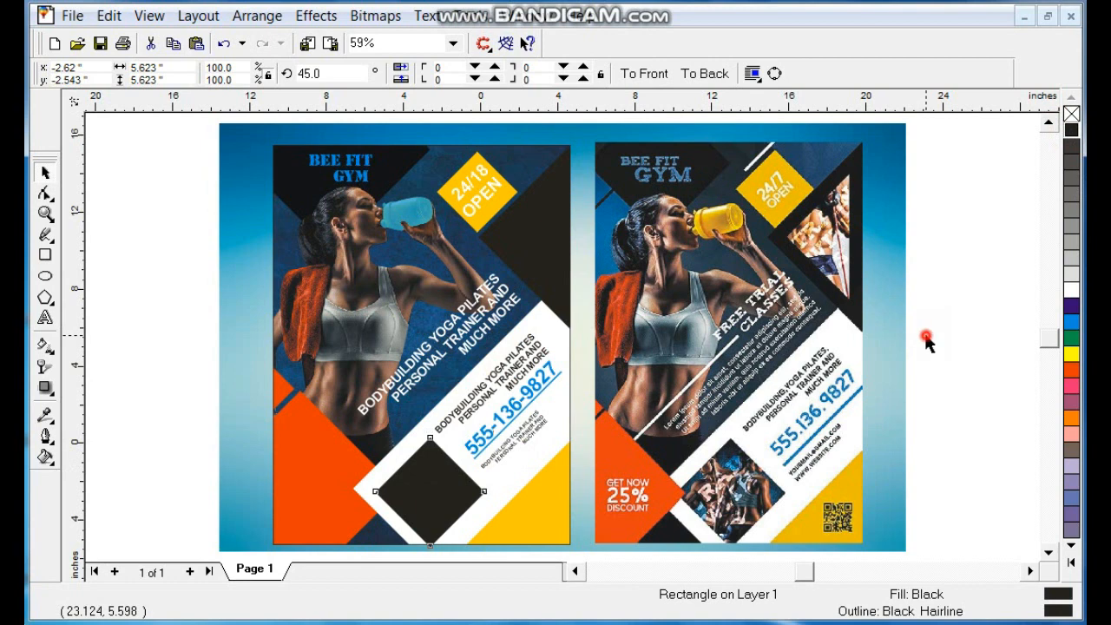
Duplicate the black diamond at the flyer's upper right edge, delete the copy's right node to form a triangle, and fill it with 30% black
drag(424, 488, 572, 241)
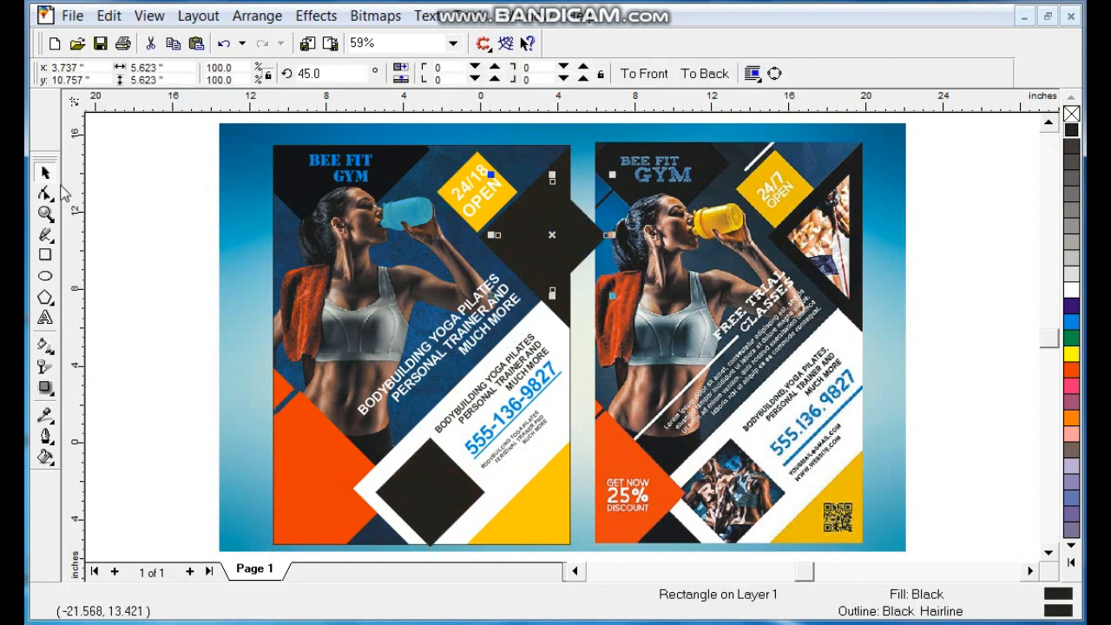
click(46, 192)
double_click(606, 236)
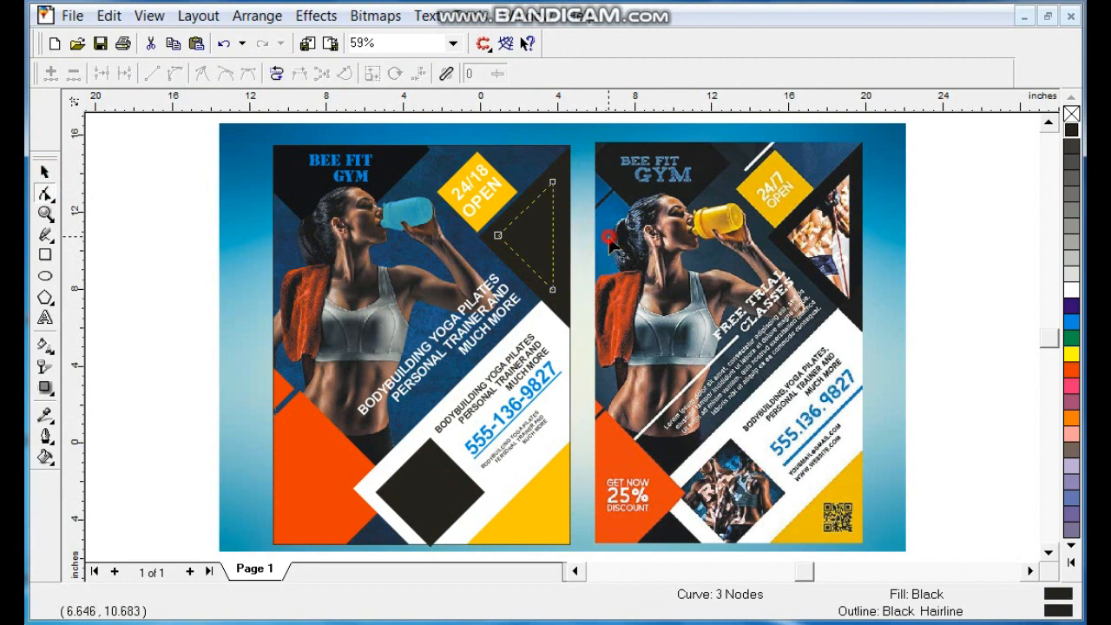
click(44, 172)
click(1072, 242)
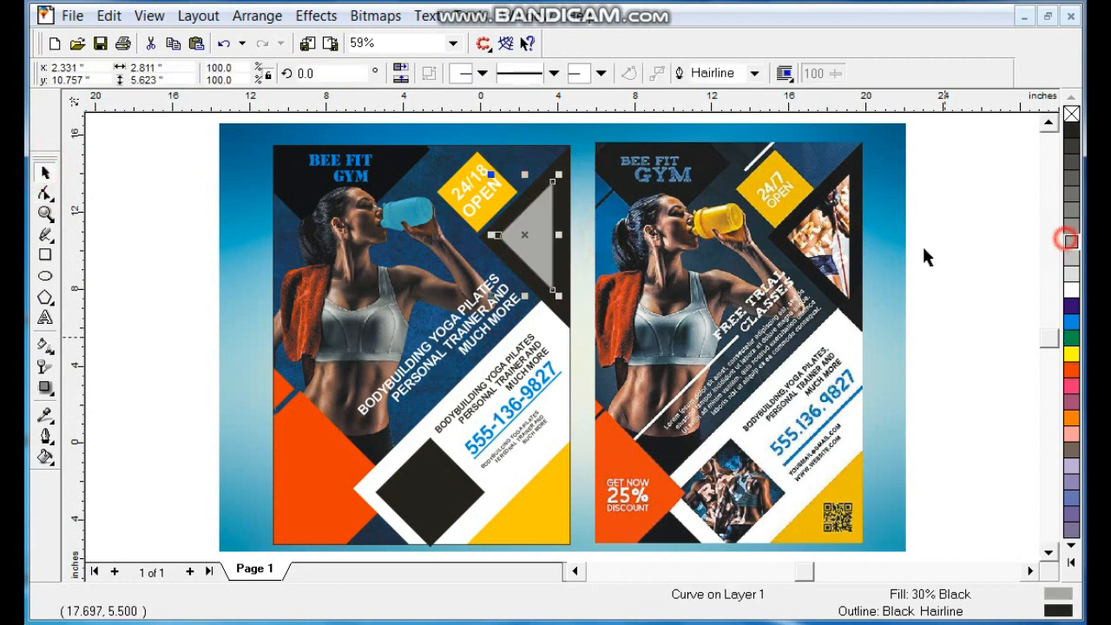
Nudge and slightly enlarge the gray triangle so that it sits evenly within the black shape at the flyer's right edge
drag(527, 239, 535, 239)
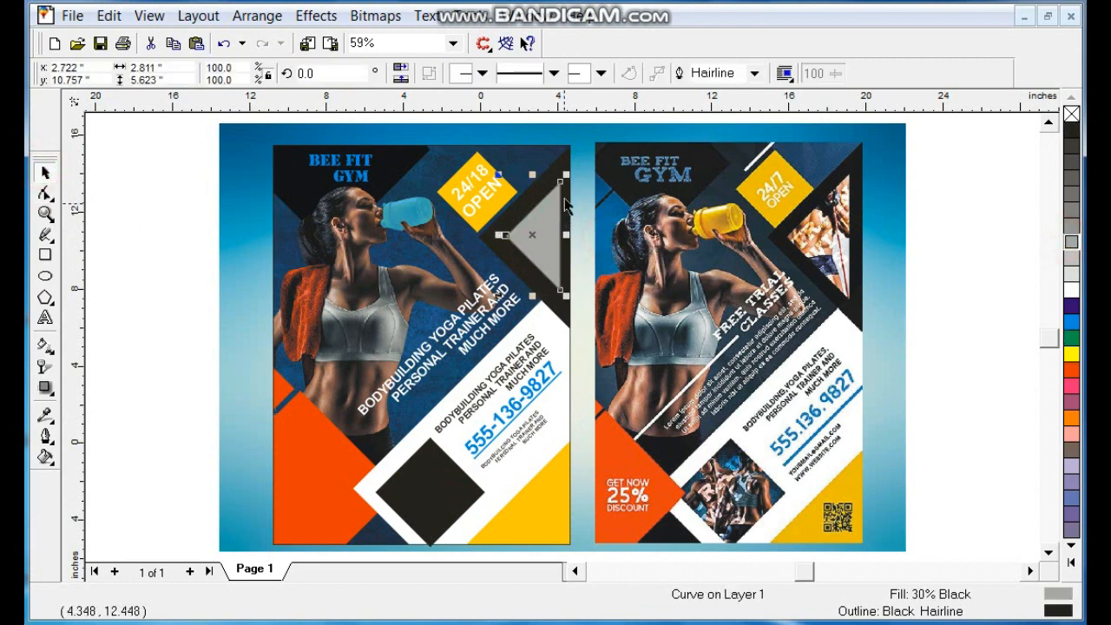
drag(568, 176, 573, 172)
drag(556, 213, 552, 214)
click(965, 357)
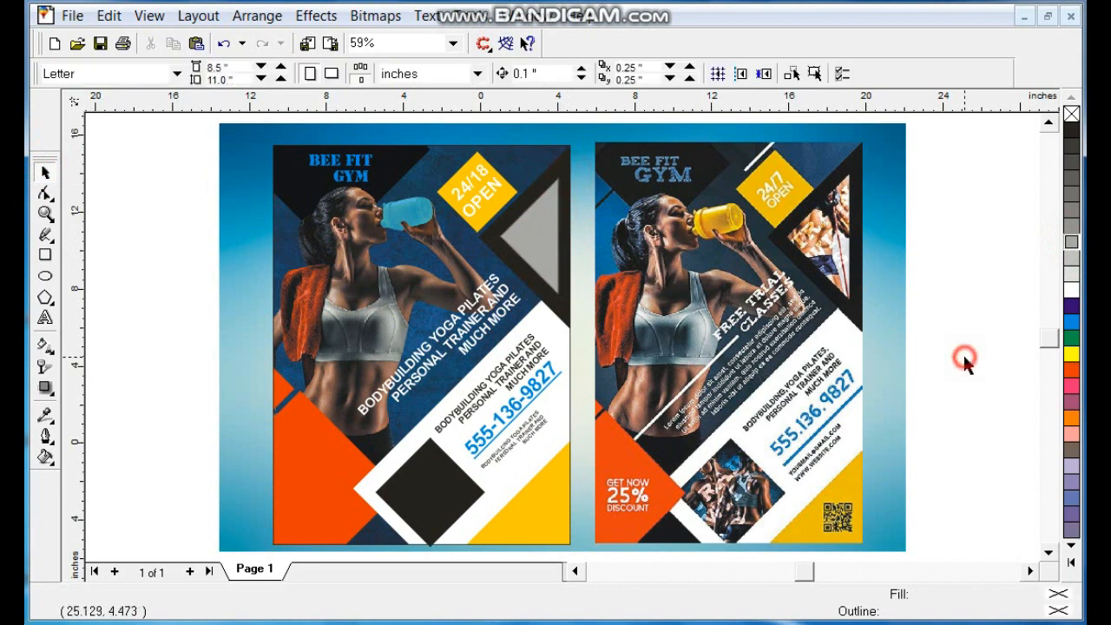
Duplicate the "GYM" text onto the orange diamond and replace the copy's text with "GET NOW", "25%" and "DISCOUNT" on three lines
click(357, 162)
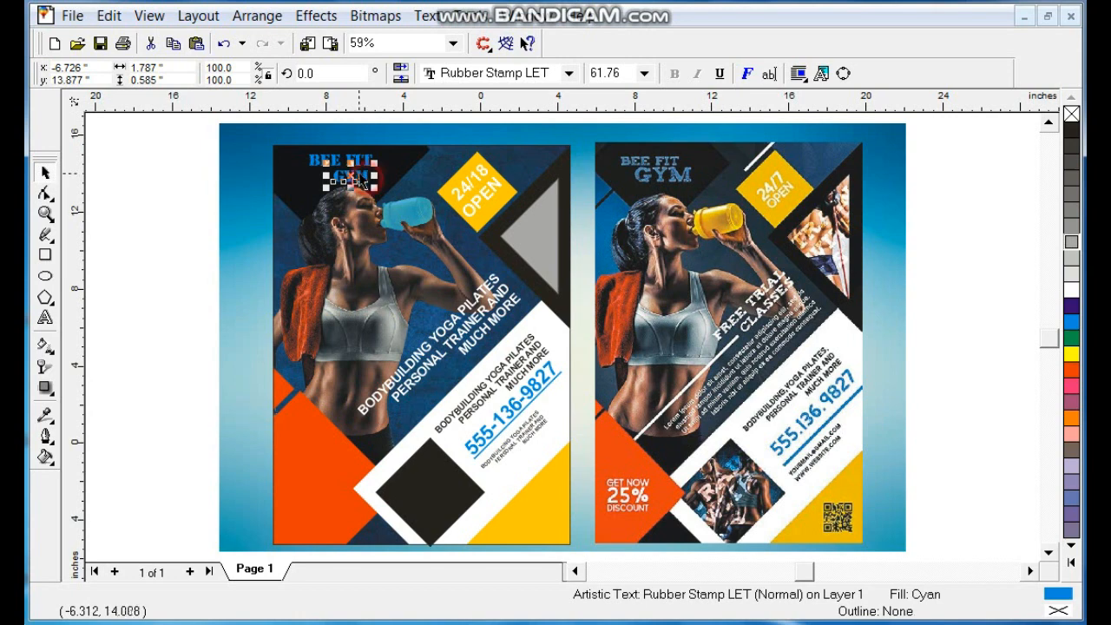
drag(358, 162, 285, 477)
click(46, 319)
text(GET)
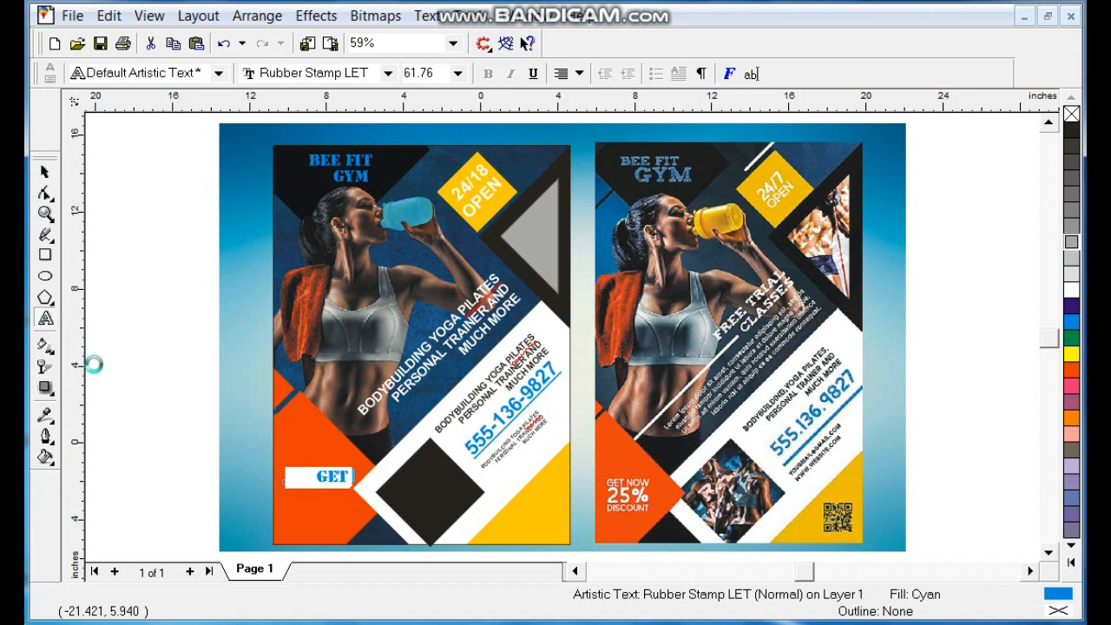
text( NOW525)
key(BackSpace)
key(BackSpace)
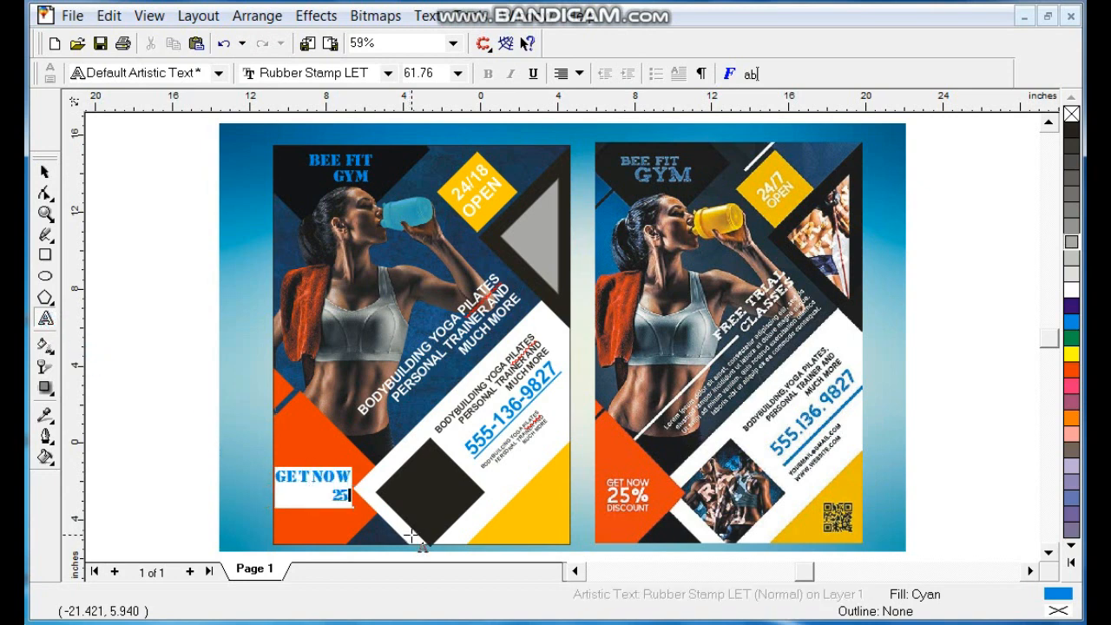
text(%)
key(Return)
text(DISCOUNT)
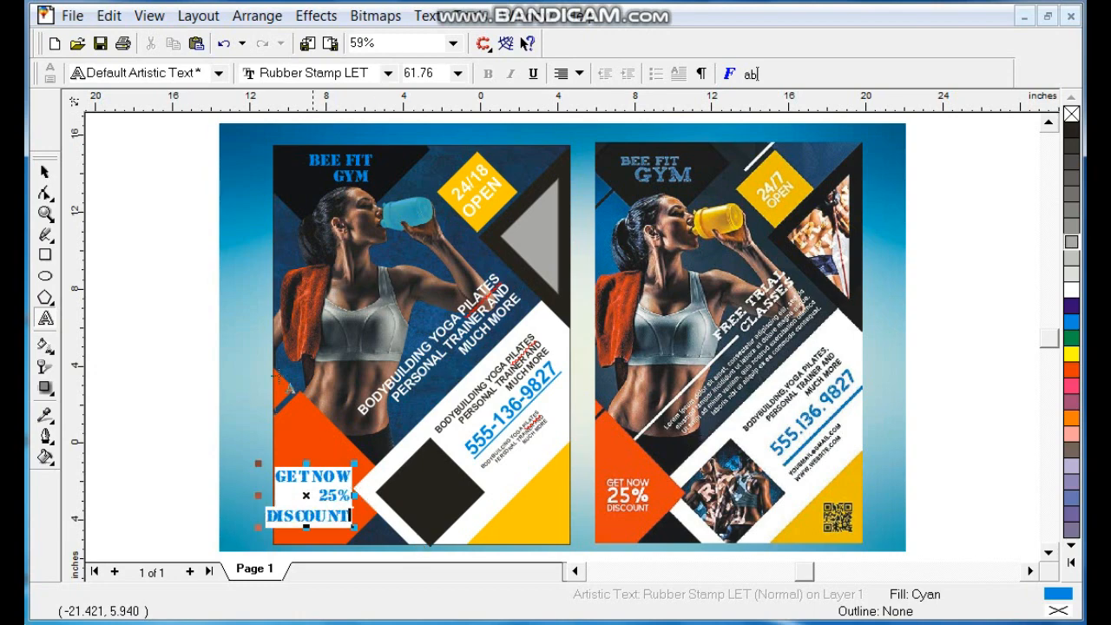
Set the discount text to Arial bold and color it white
click(45, 171)
click(460, 73)
text(Arial)
key(Return)
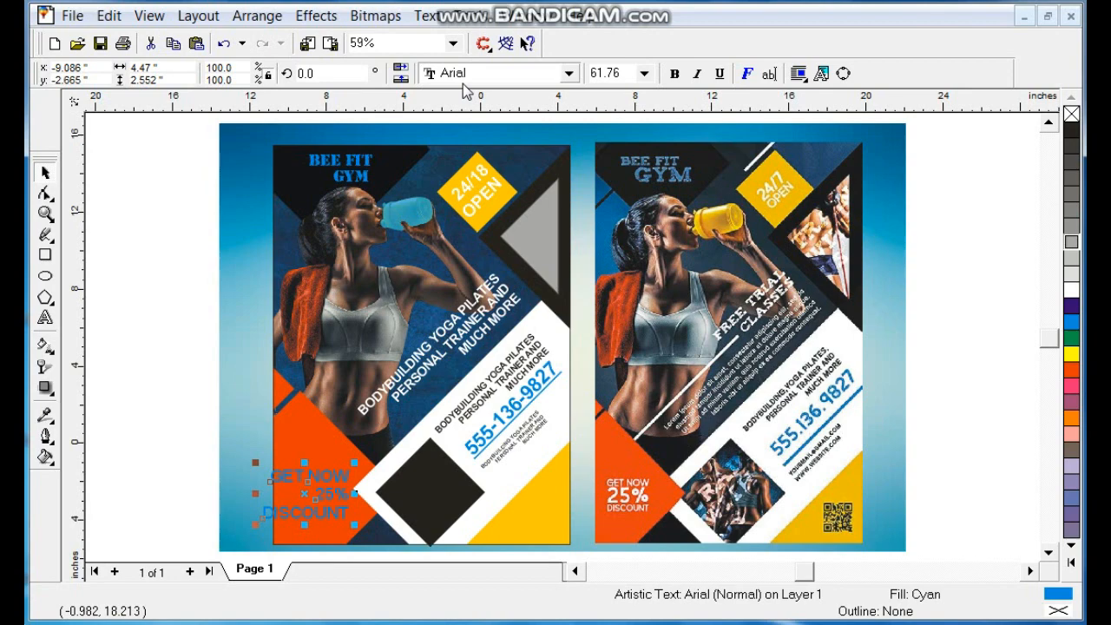
click(661, 75)
click(675, 74)
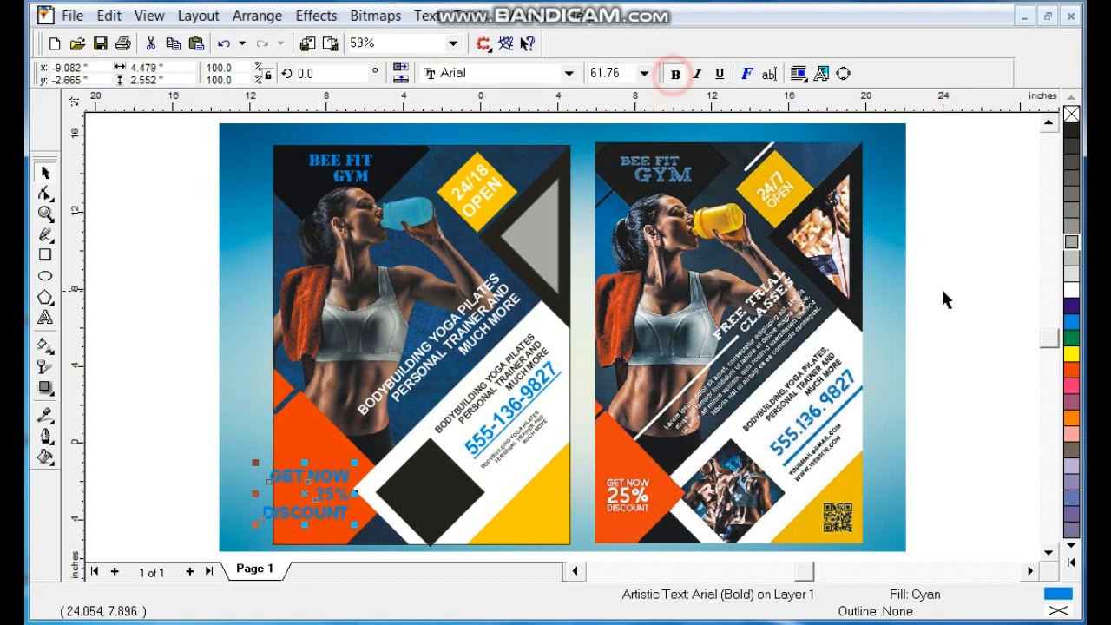
click(1072, 290)
Resize the separate discount lines inside the orange diamond, "25%" to about 107 pt and the others to about 44 pt, and center-align them
key(shift+F2)
key(F3)
key(F3)
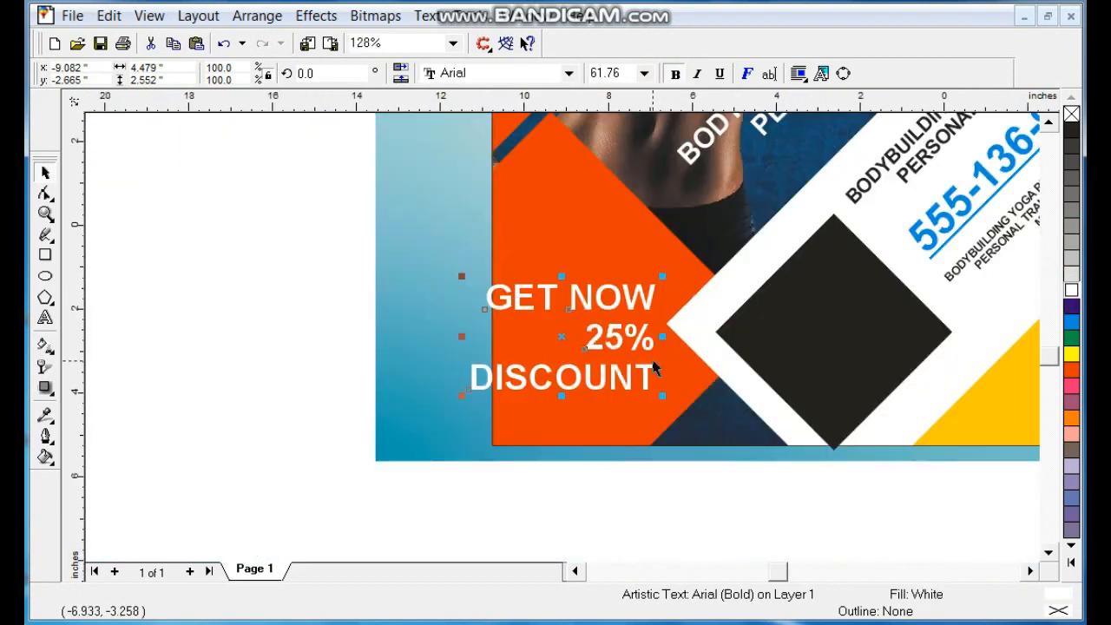
drag(663, 395, 627, 375)
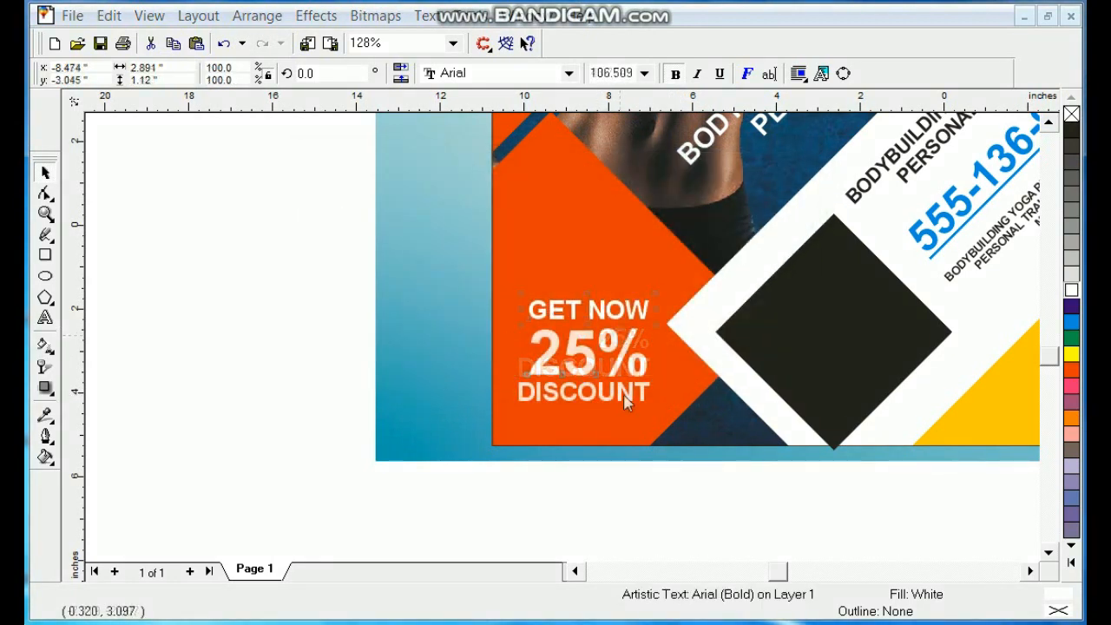
shift+click(621, 315)
shift+click(625, 392)
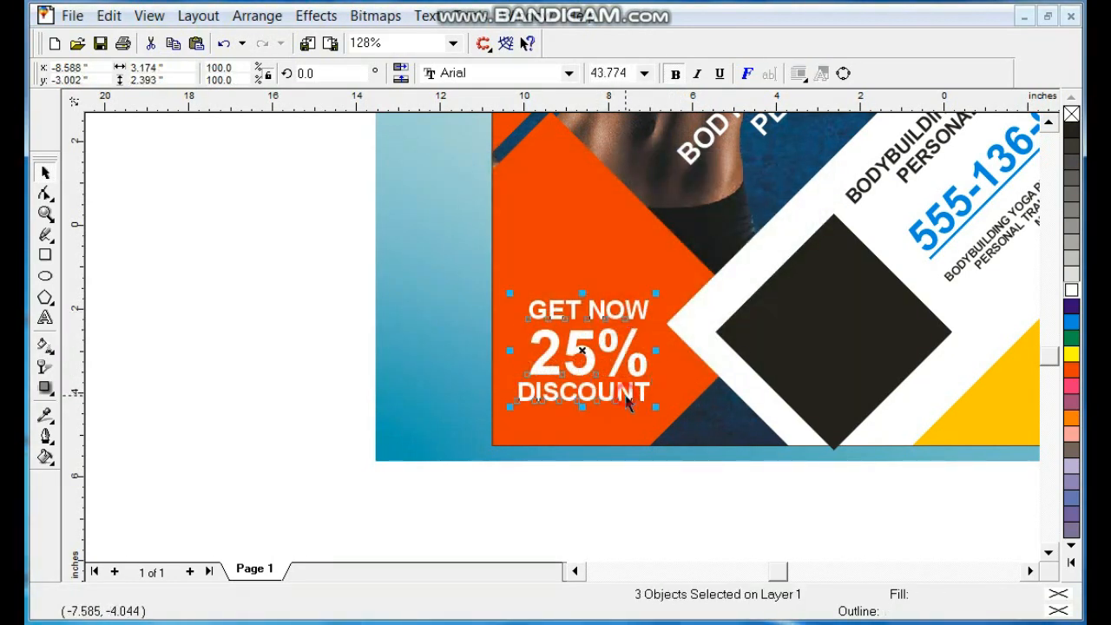
key(c)
click(642, 450)
Compare the whole recreated flyer with the reference flyer beside it, including in full-screen preview
key(F3)
key(F3)
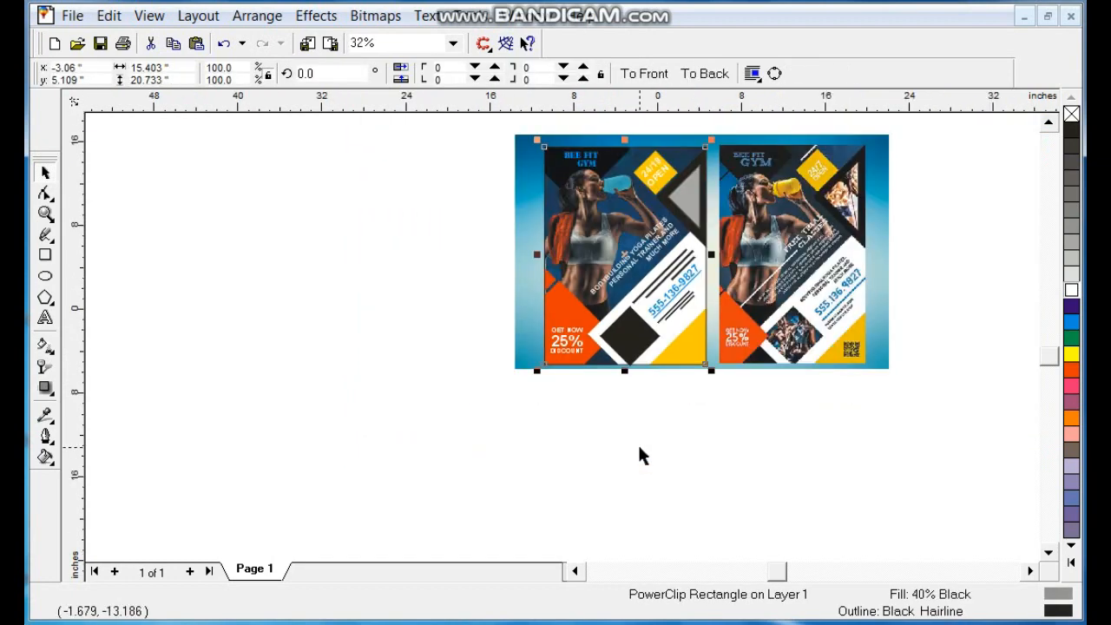
click(541, 427)
key(ctrl+a)
key(shift+F2)
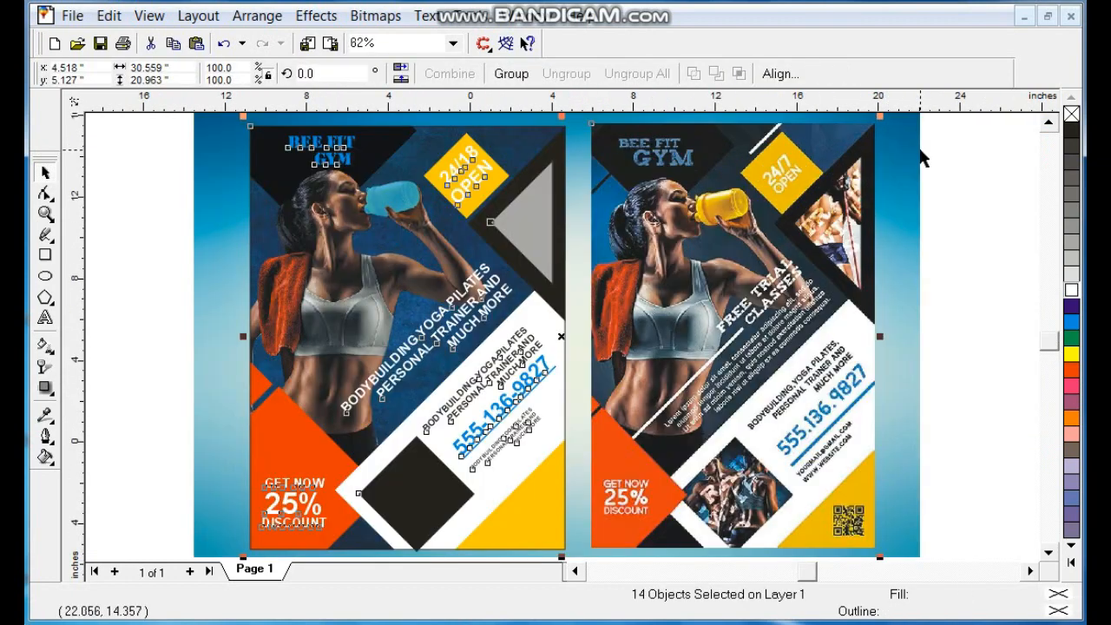
click(938, 209)
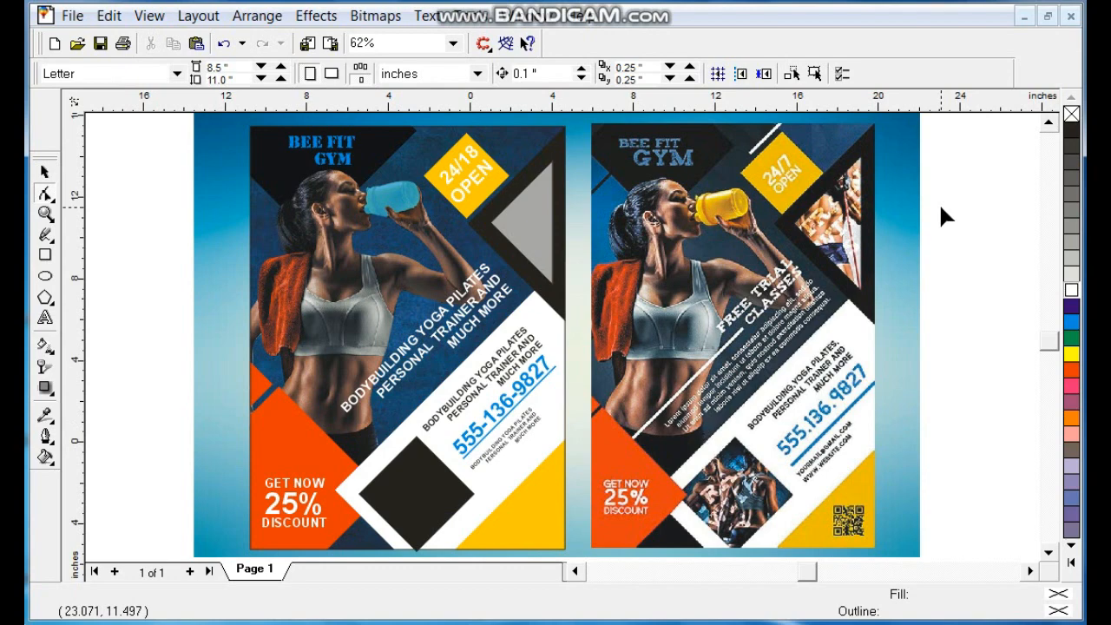
key(F9)
key(F9)
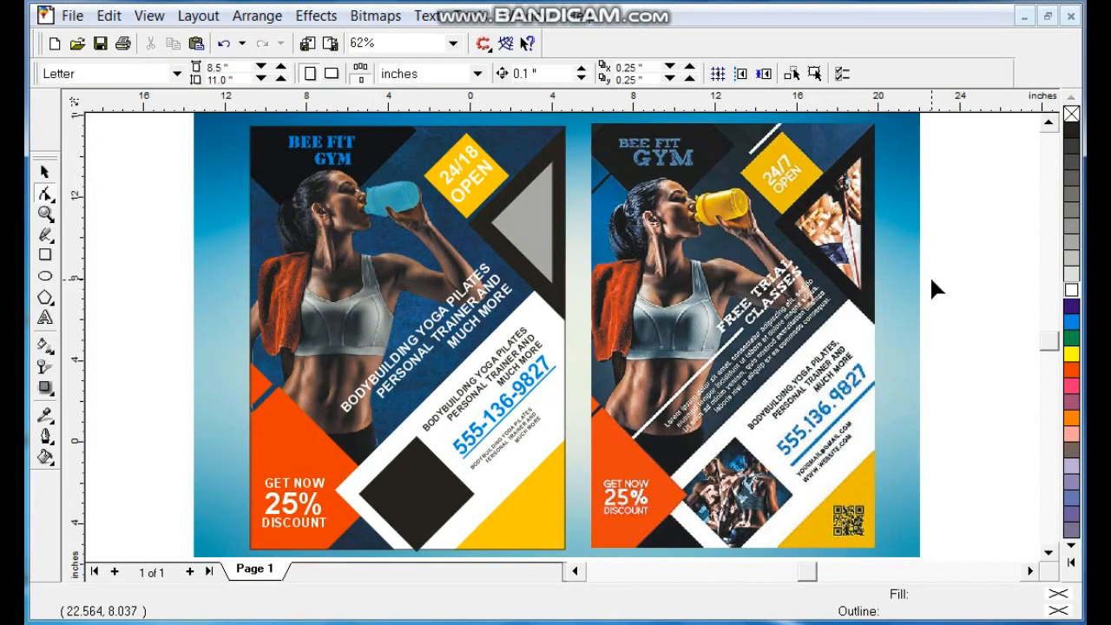